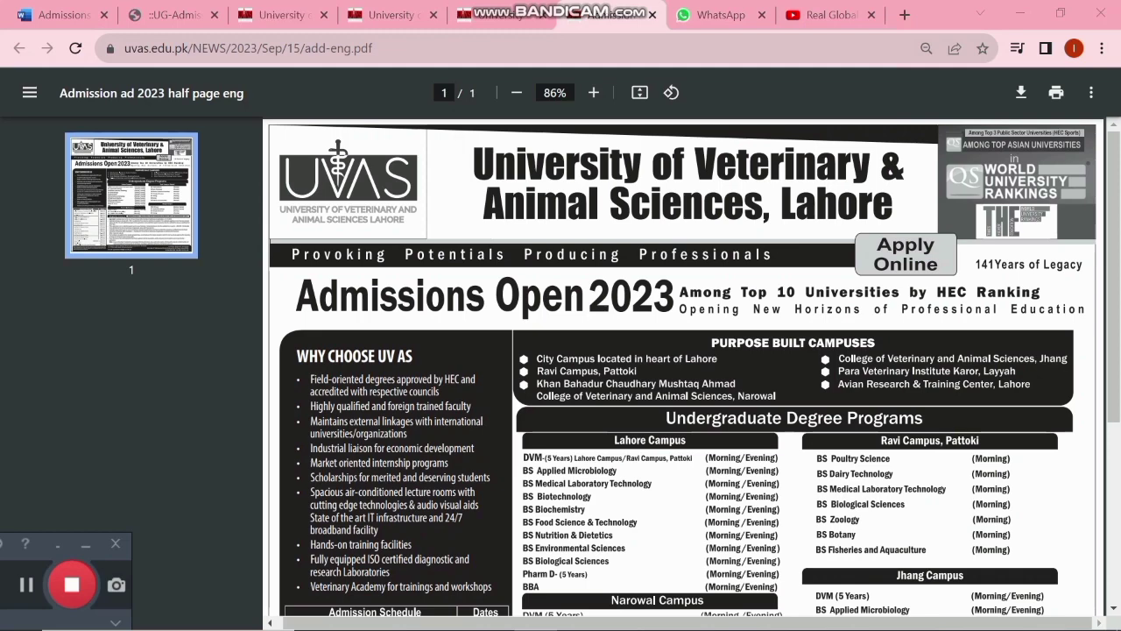
# Examine the undergraduate degree programs offered at each campus and the eligibility criteria in the admission advertisement.
pyautogui.scroll(-3, 683, 366)
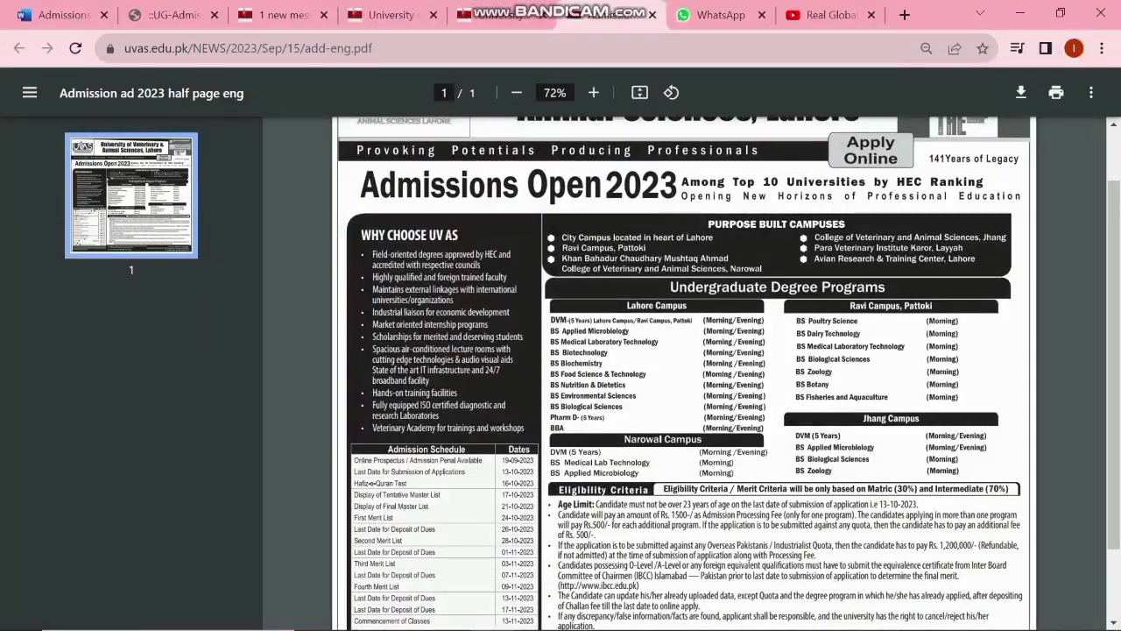
pyautogui.scroll(2, 679, 227)
pyautogui.scroll(1, 683, 367)
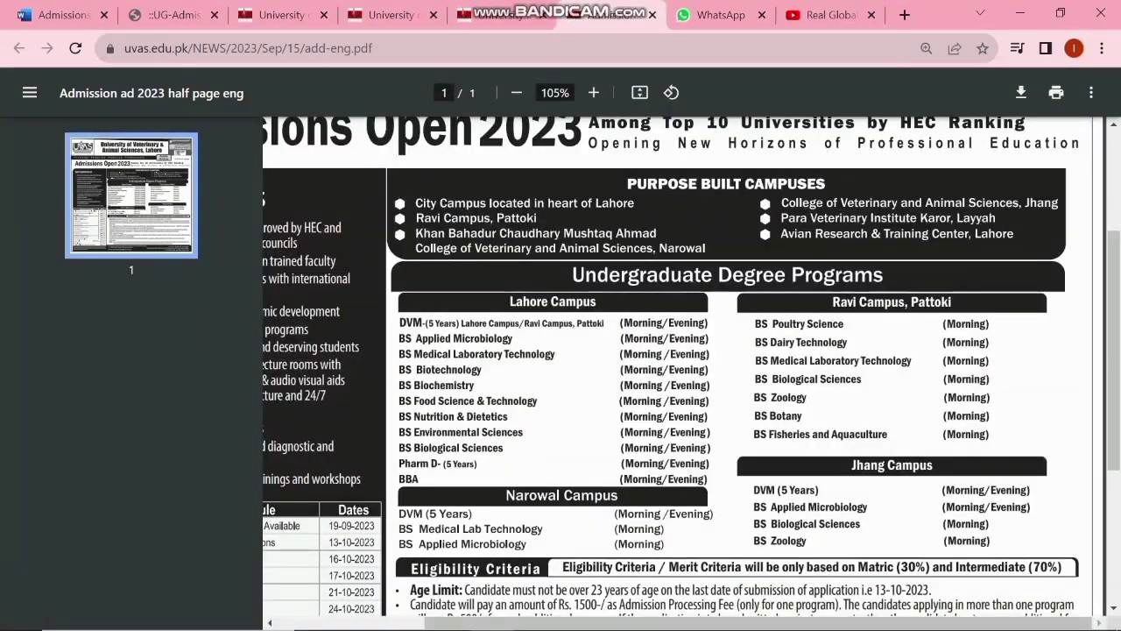
pyautogui.scroll(3, 683, 367)
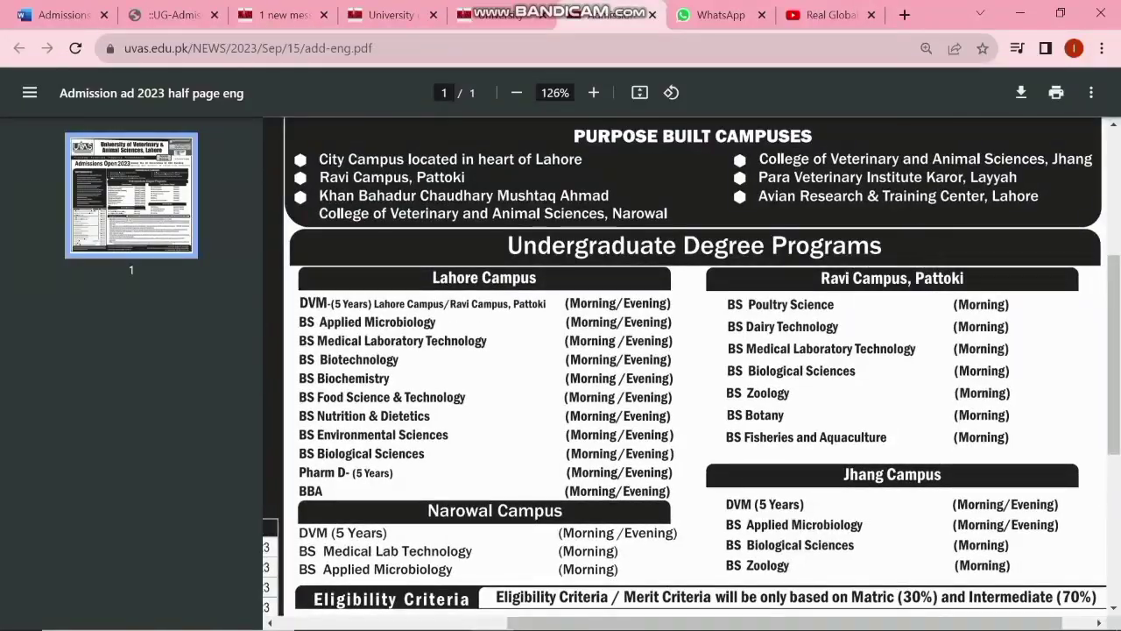
pyautogui.scroll(1, 683, 368)
pyautogui.scroll(-2, 683, 368)
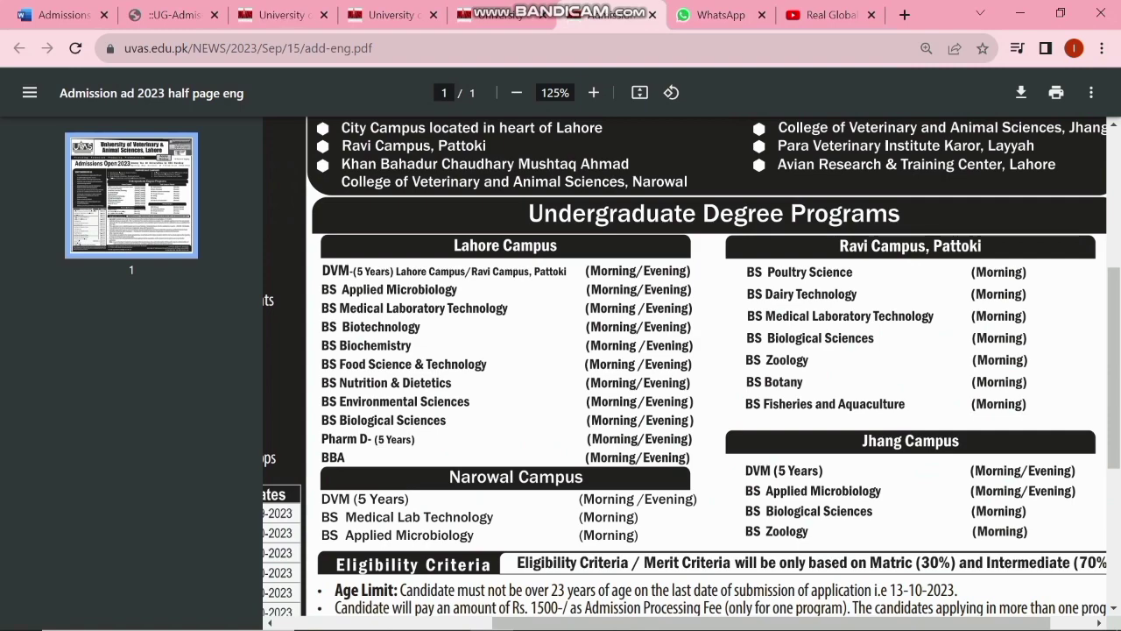
pyautogui.scroll(-5, 692, 368)
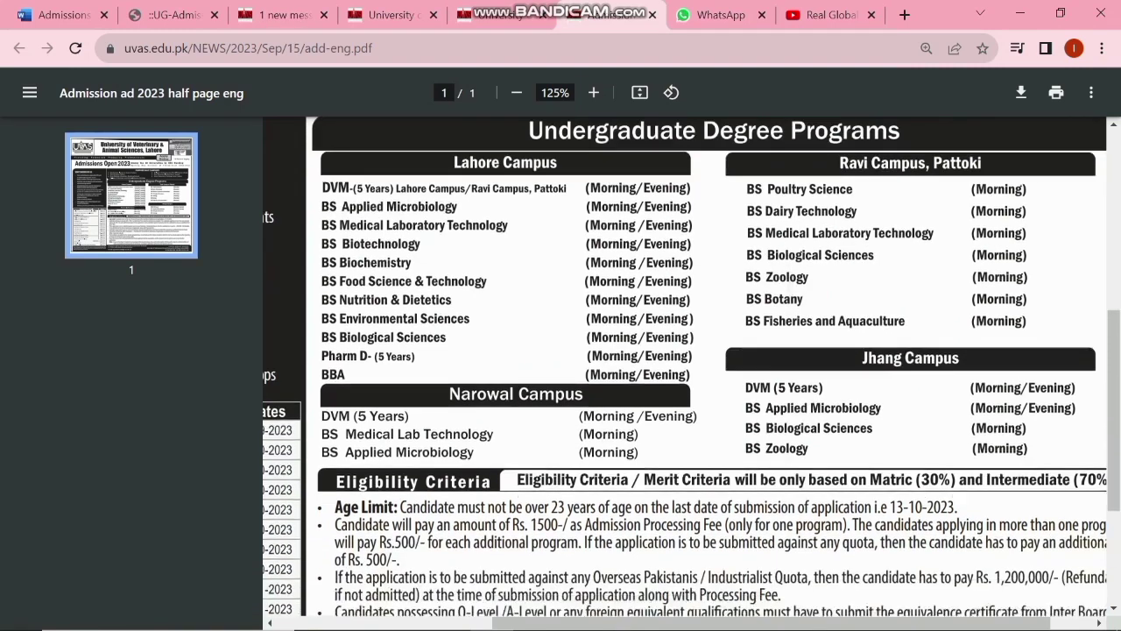
pyautogui.scroll(-2, 626, 202)
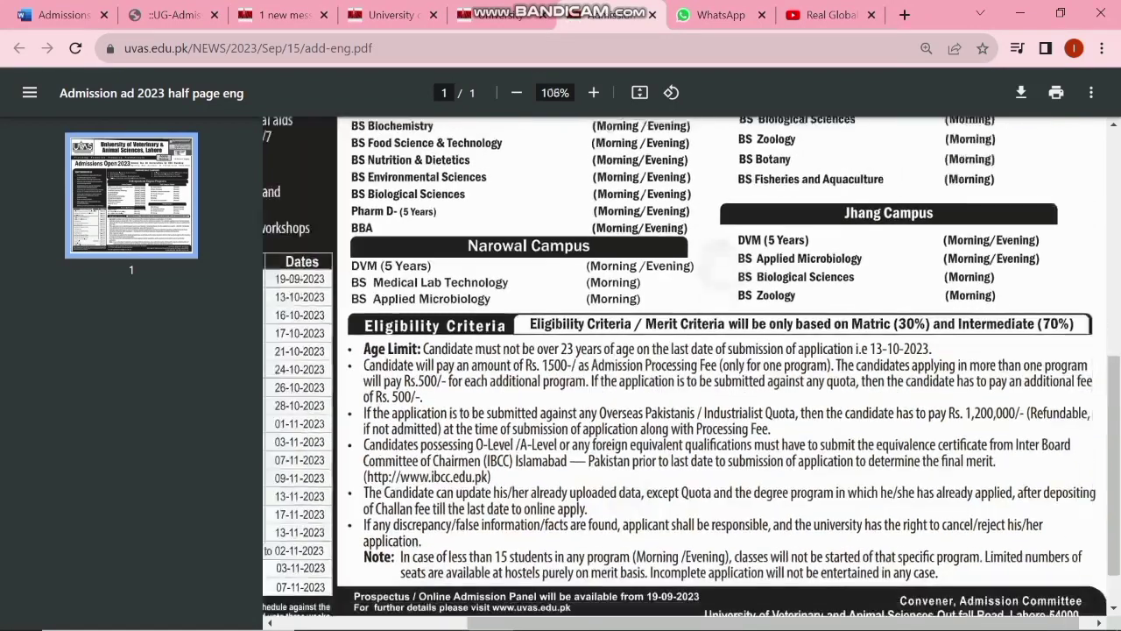
pyautogui.scroll(1, 626, 202)
pyautogui.rightClick(627, 201)
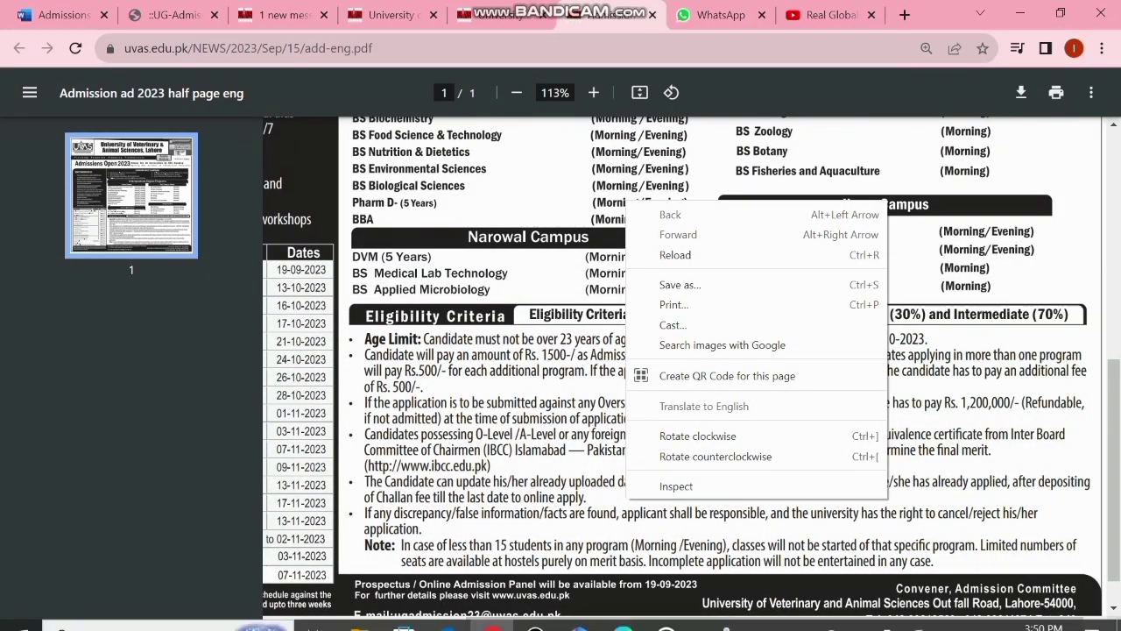
pyautogui.click(1057, 436)
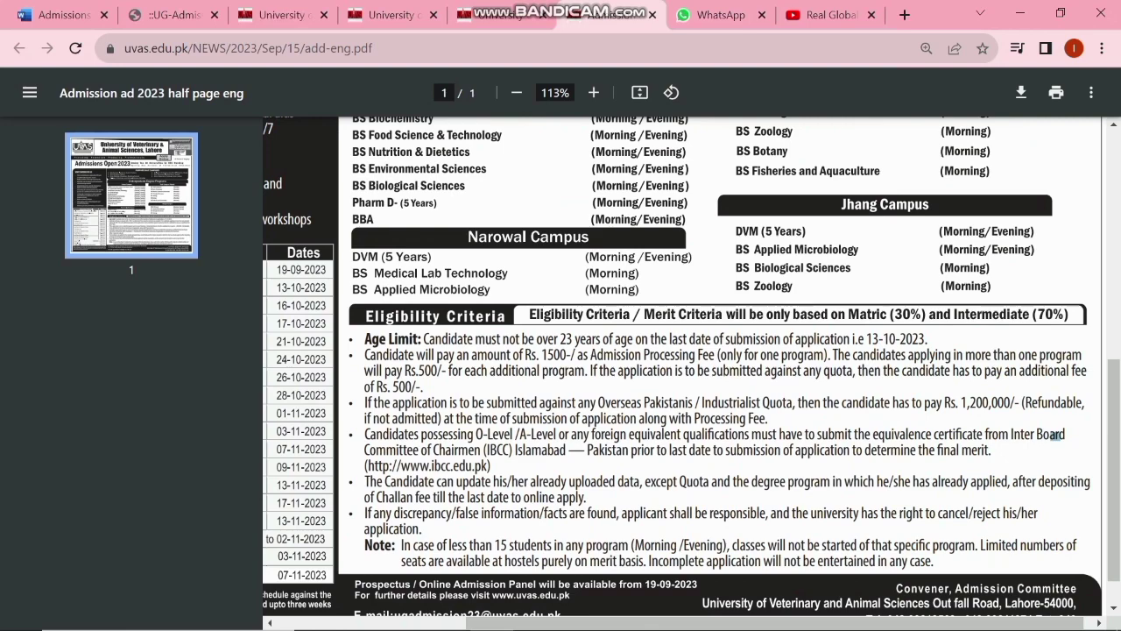
# Examine the admission schedule table with its deadlines and merit list dates in the advertisement.
pyautogui.hscroll(-3, 685, 366)
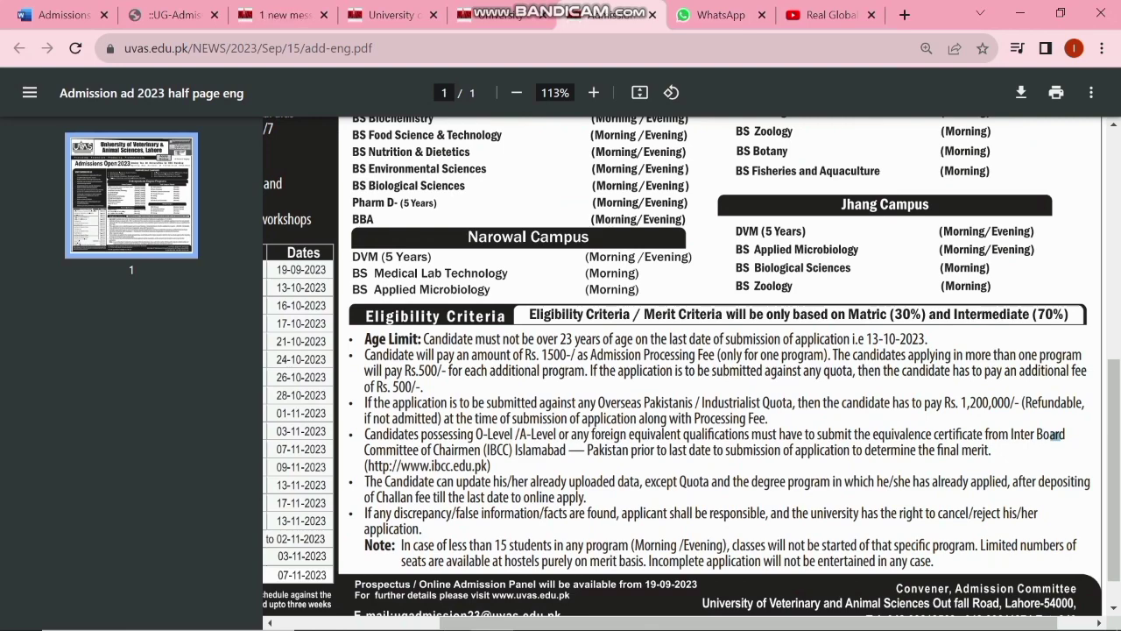
pyautogui.scroll(1, 685, 366)
pyautogui.scroll(-4, 685, 366)
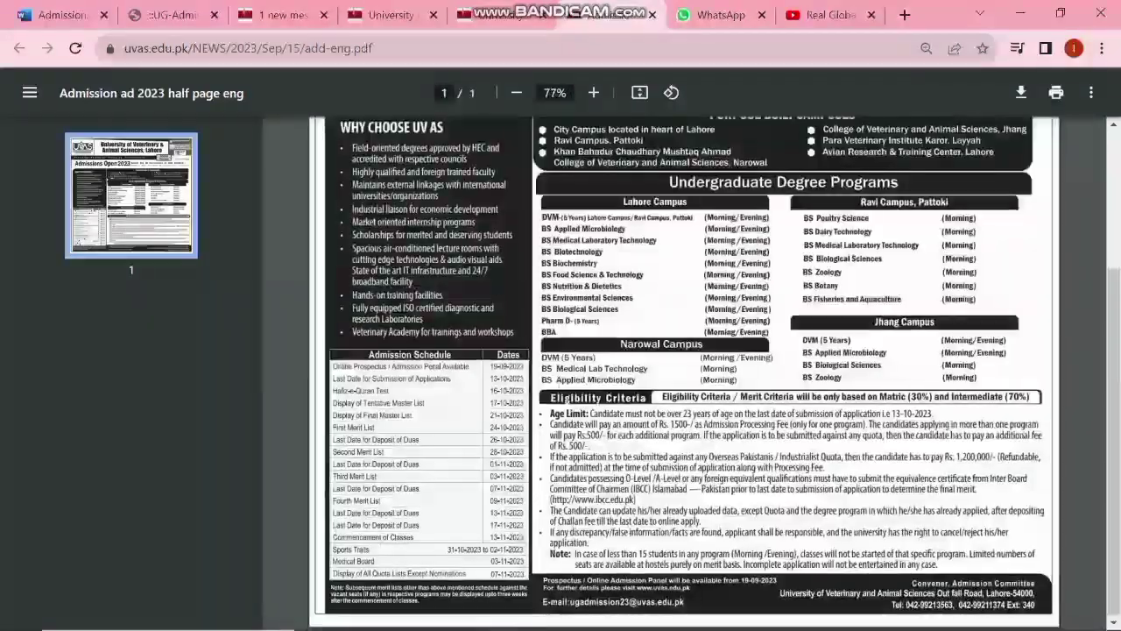
pyautogui.scroll(5, 685, 367)
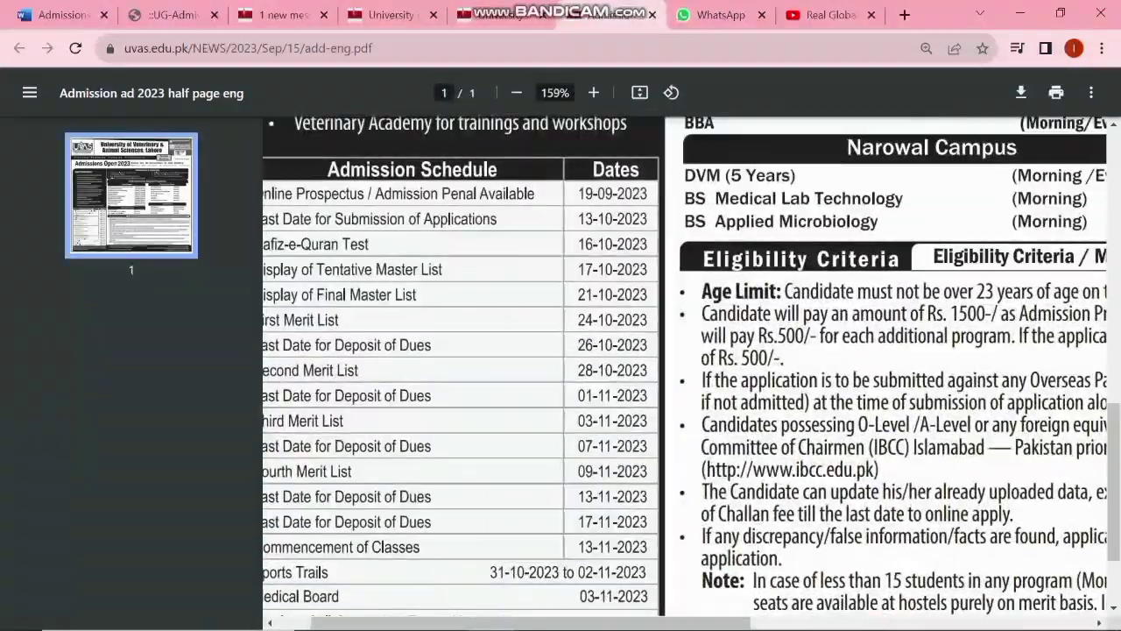
pyautogui.hscroll(-2, 692, 372)
pyautogui.scroll(1, 692, 373)
pyautogui.scroll(-1, 692, 372)
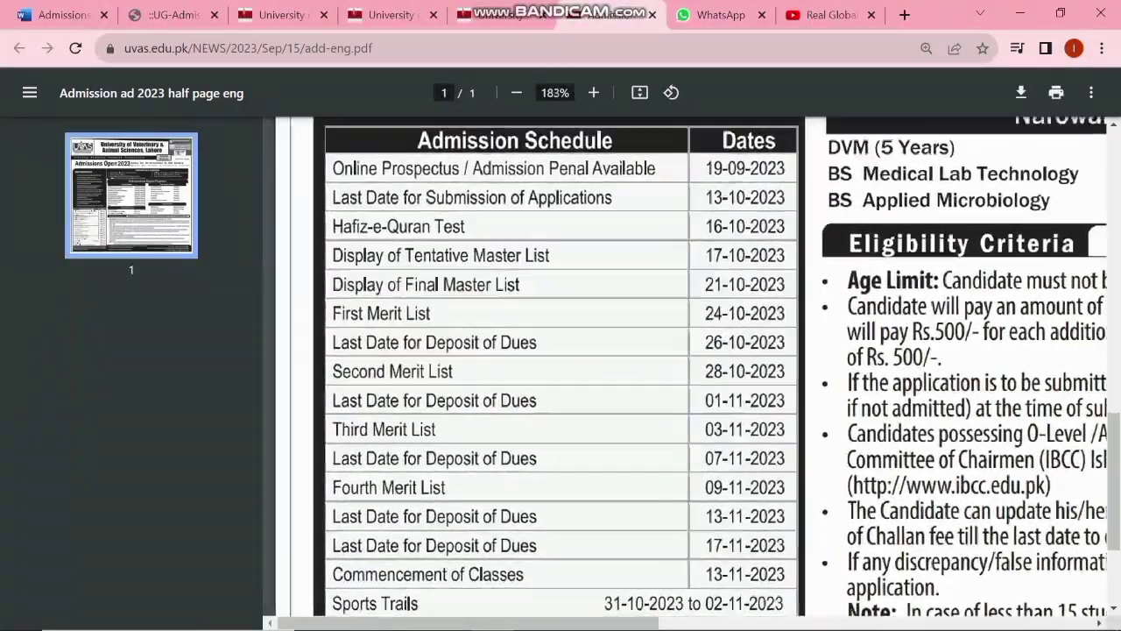
pyautogui.scroll(1, 692, 372)
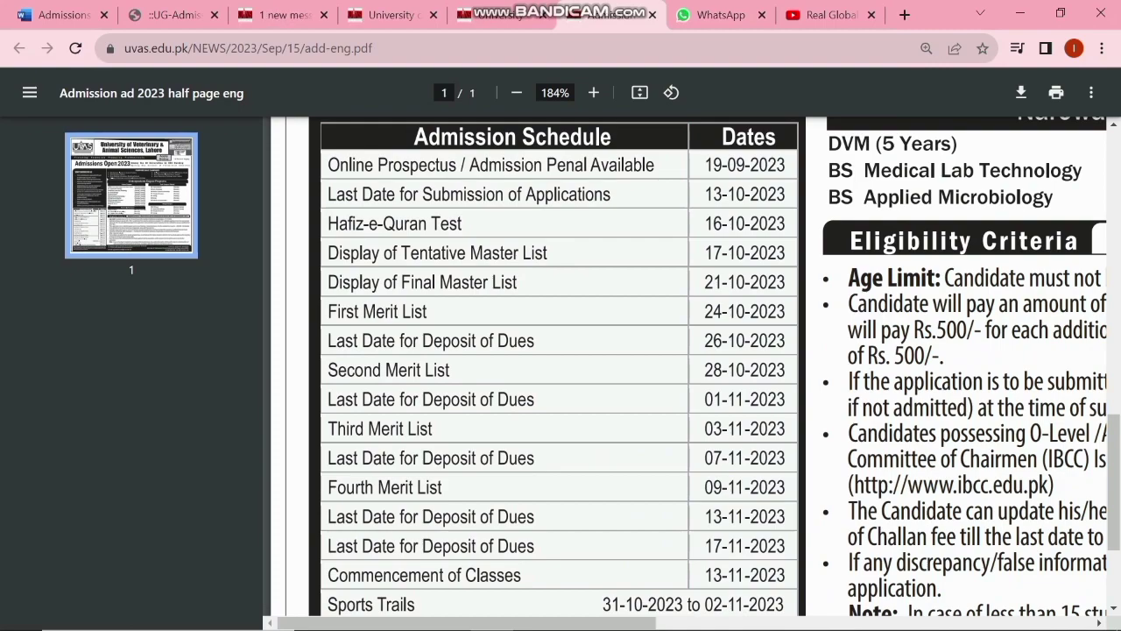
pyautogui.scroll(1, 561, 368)
pyautogui.scroll(-5, 560, 368)
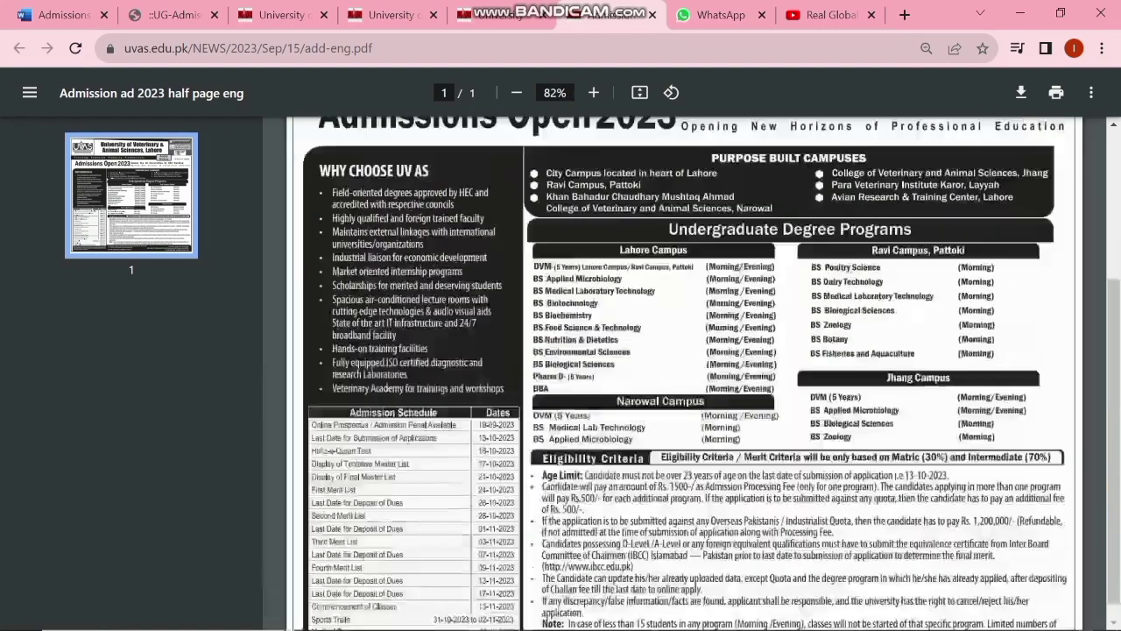
pyautogui.scroll(6, 463, 325)
pyautogui.scroll(-5, 505, 456)
pyautogui.rightClick(479, 138)
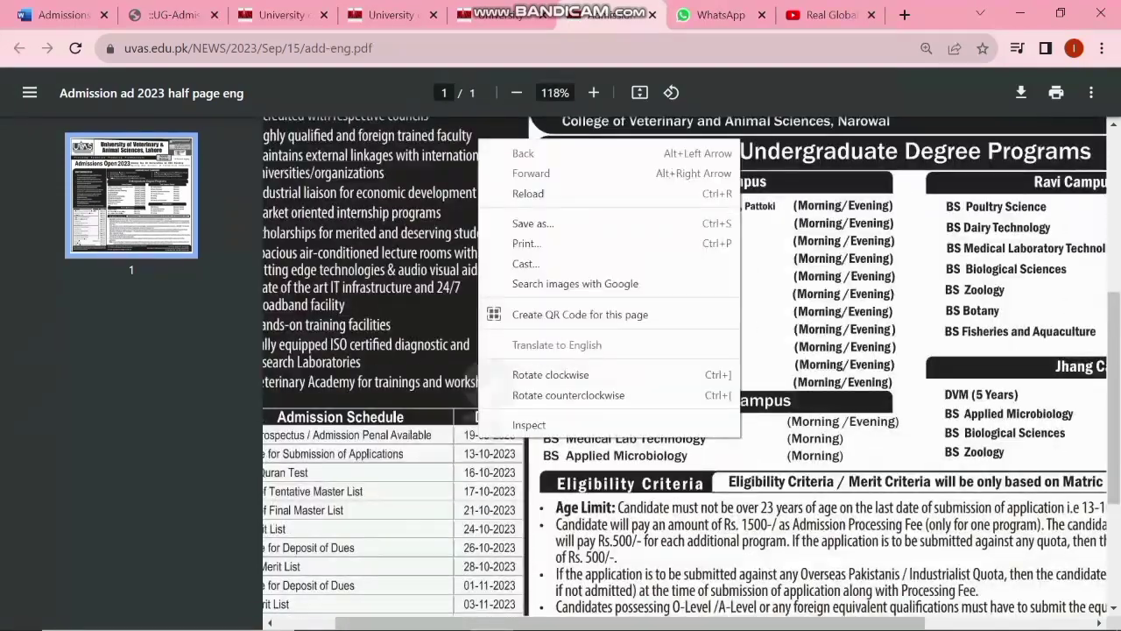
pyautogui.scroll(-3, 505, 421)
pyautogui.rightClick(445, 173)
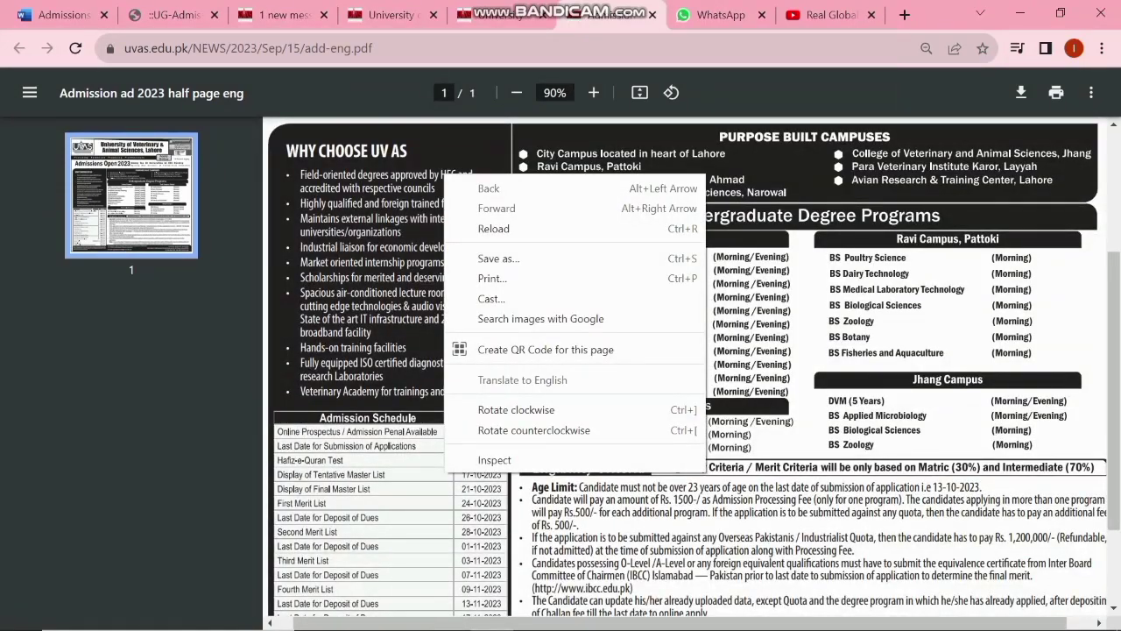
pyautogui.click(505, 15)
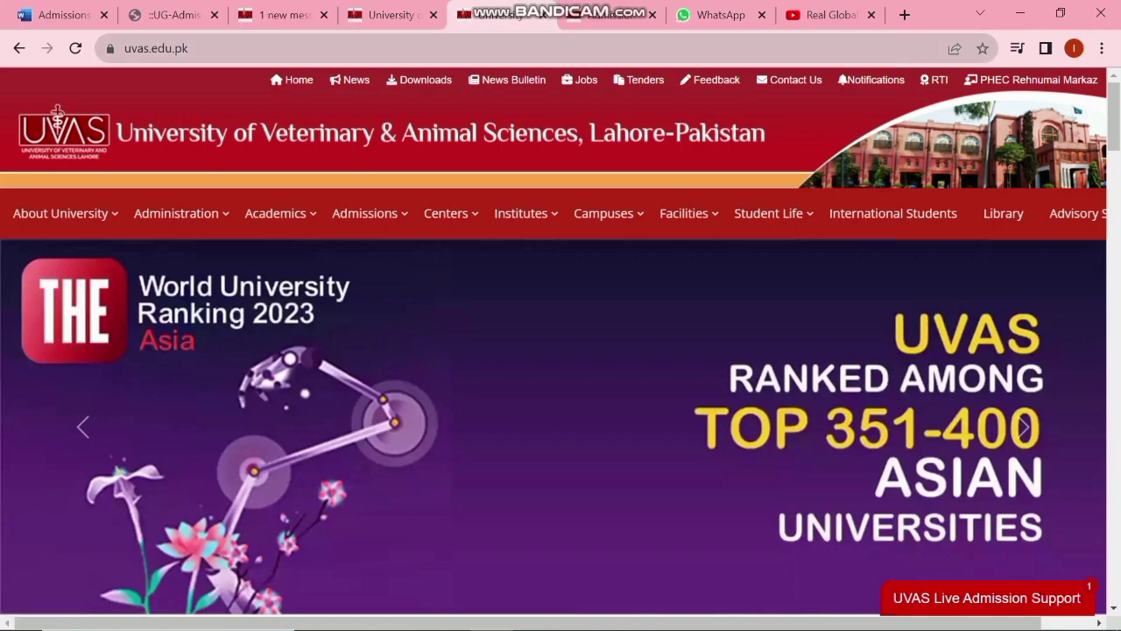
pyautogui.moveTo(604, 213)
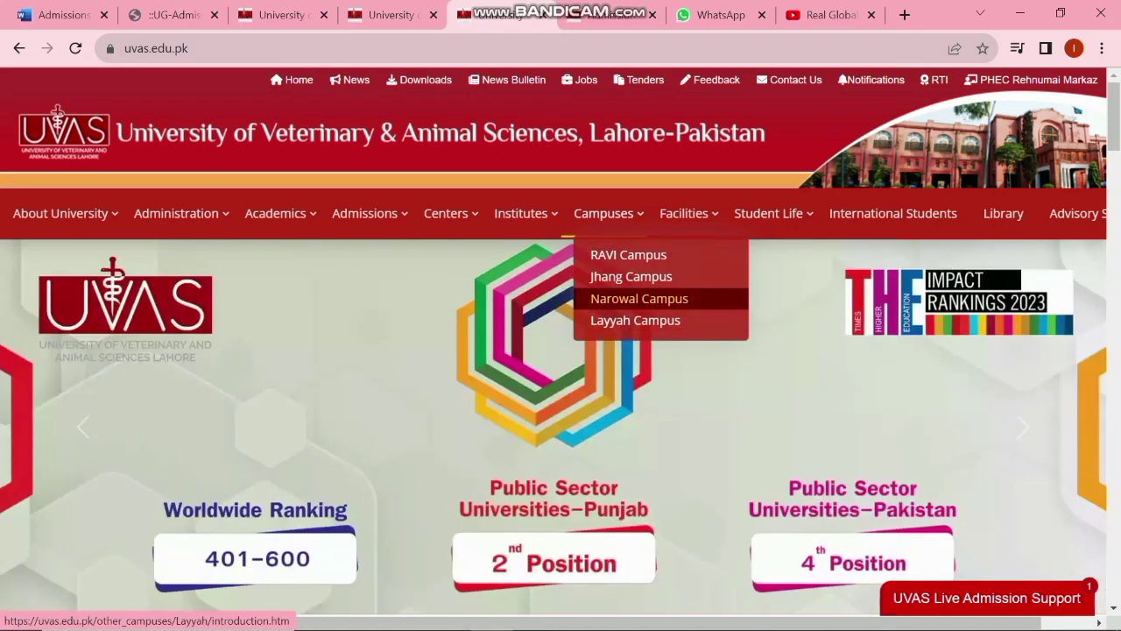
pyautogui.click(391, 15)
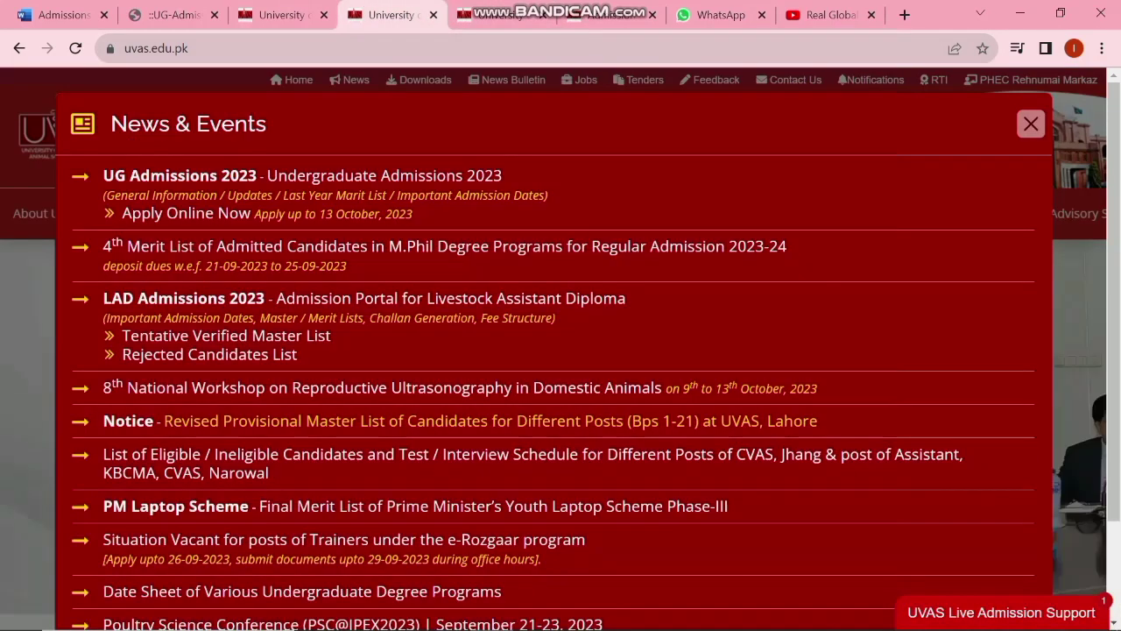
pyautogui.click(280, 15)
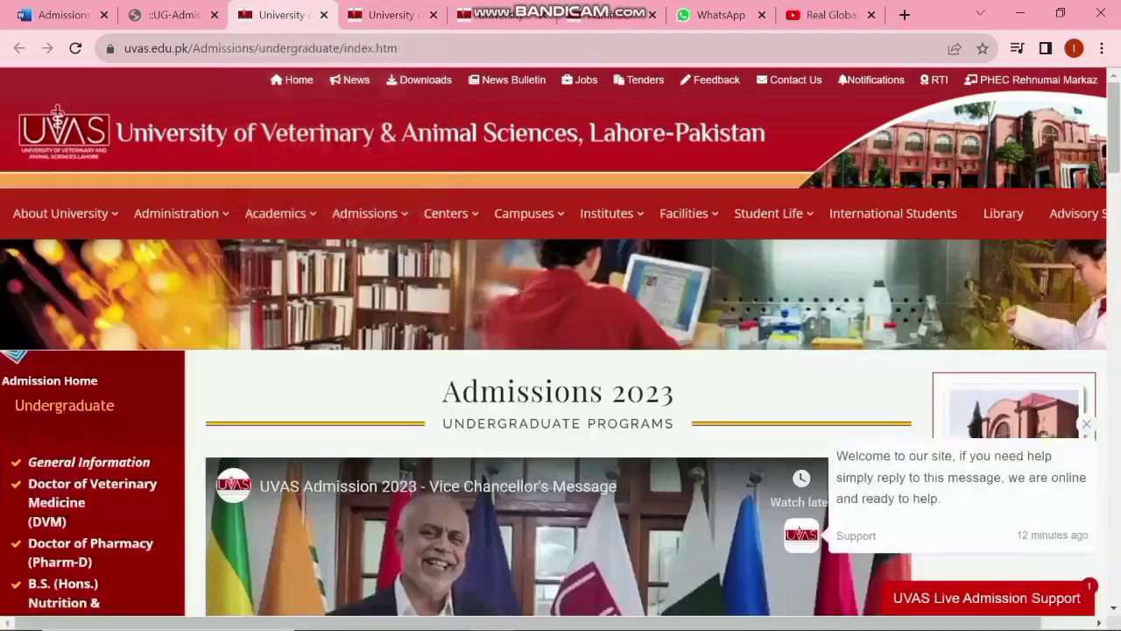
pyautogui.click(179, 15)
pyautogui.click(278, 15)
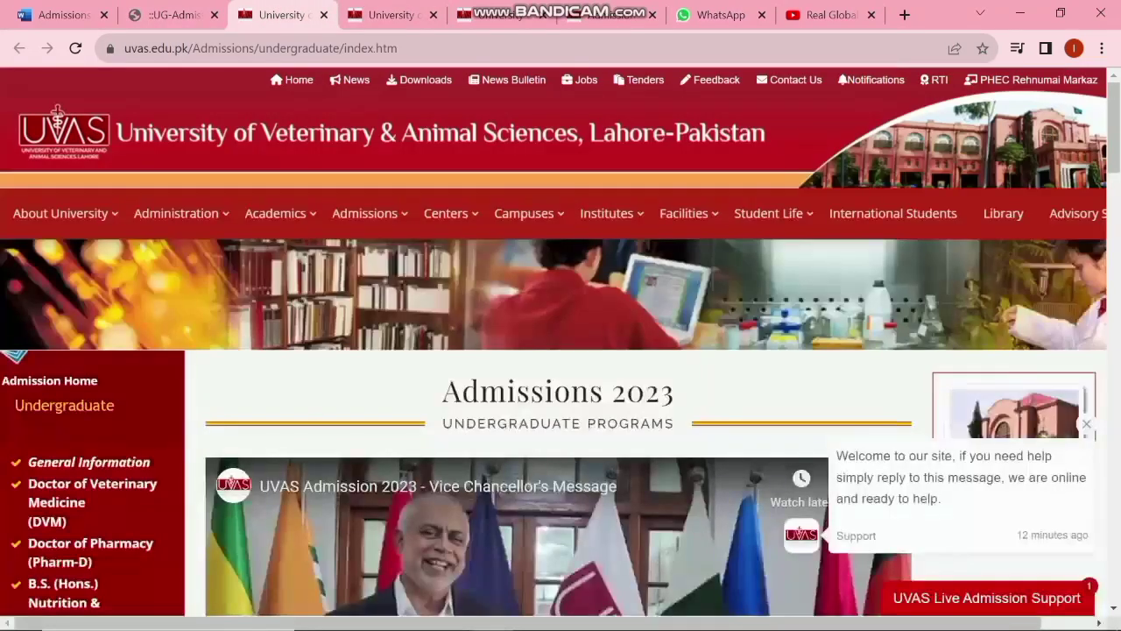
# Load uvas.edu.pk in a new tab and open the Undergraduate Admissions 2023 page from the news list.
pyautogui.click(905, 15)
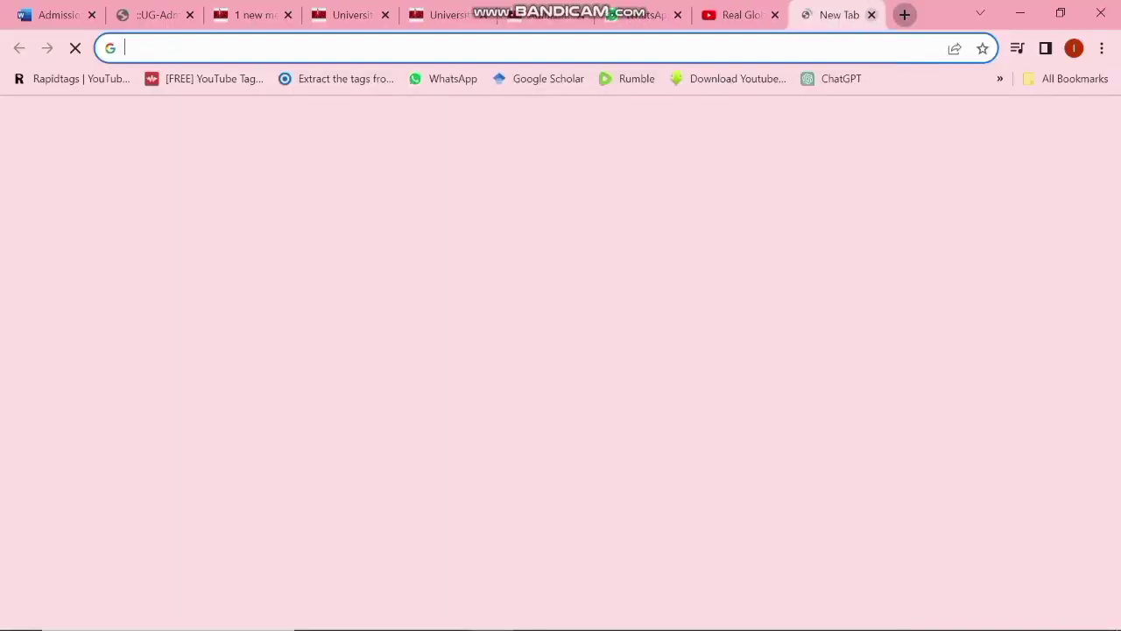
pyautogui.write('v')
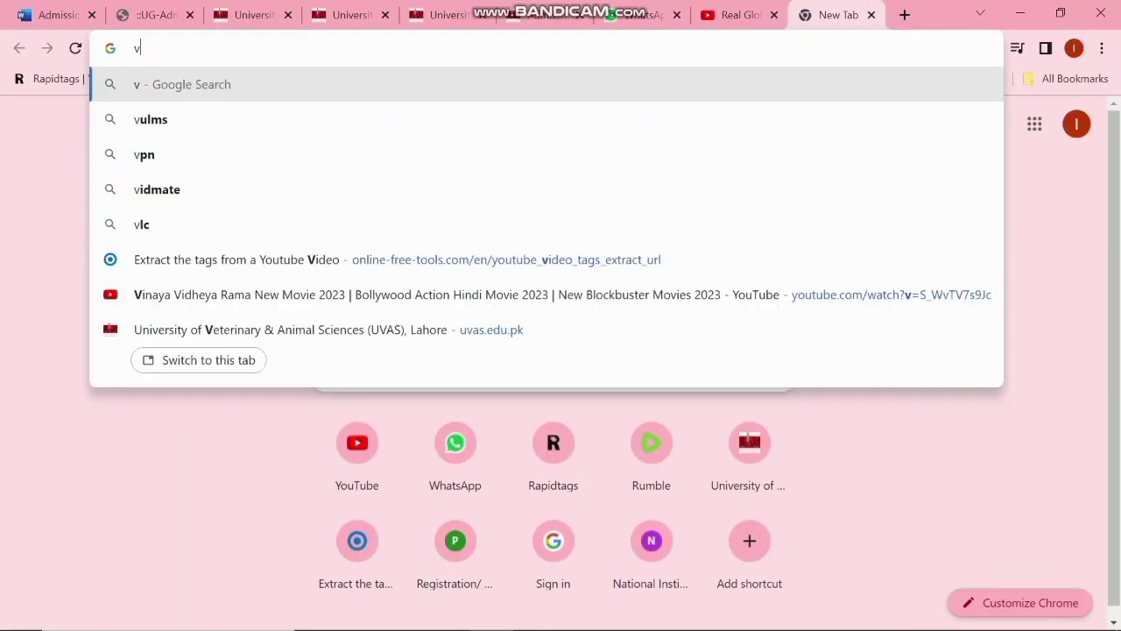
pyautogui.press('BackSpace')
pyautogui.write('uvas')
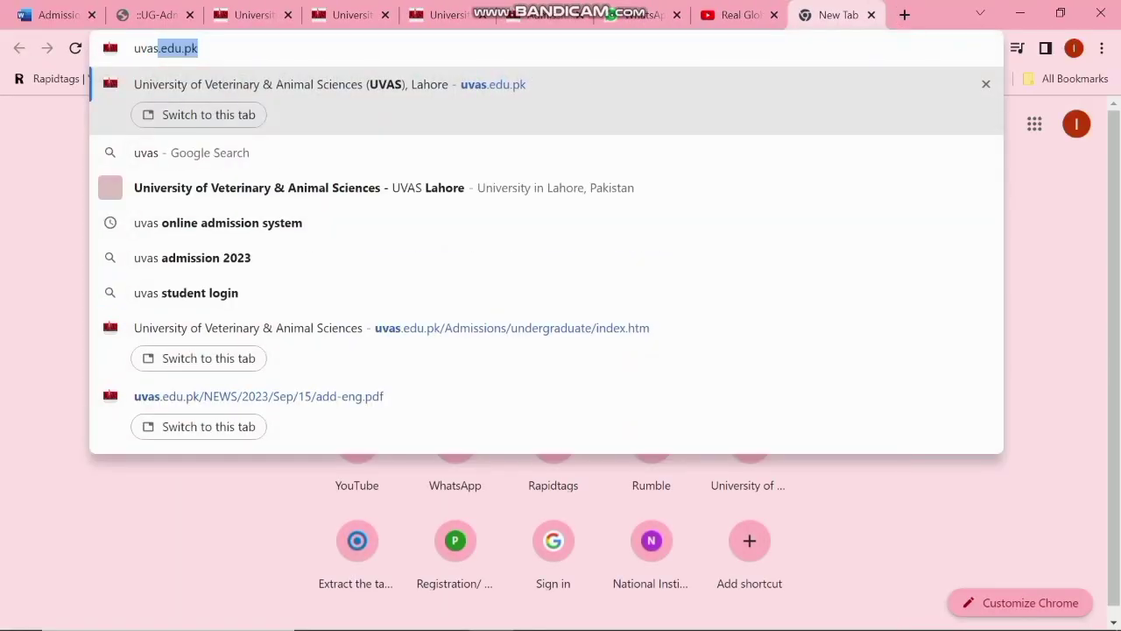
pyautogui.press('Return')
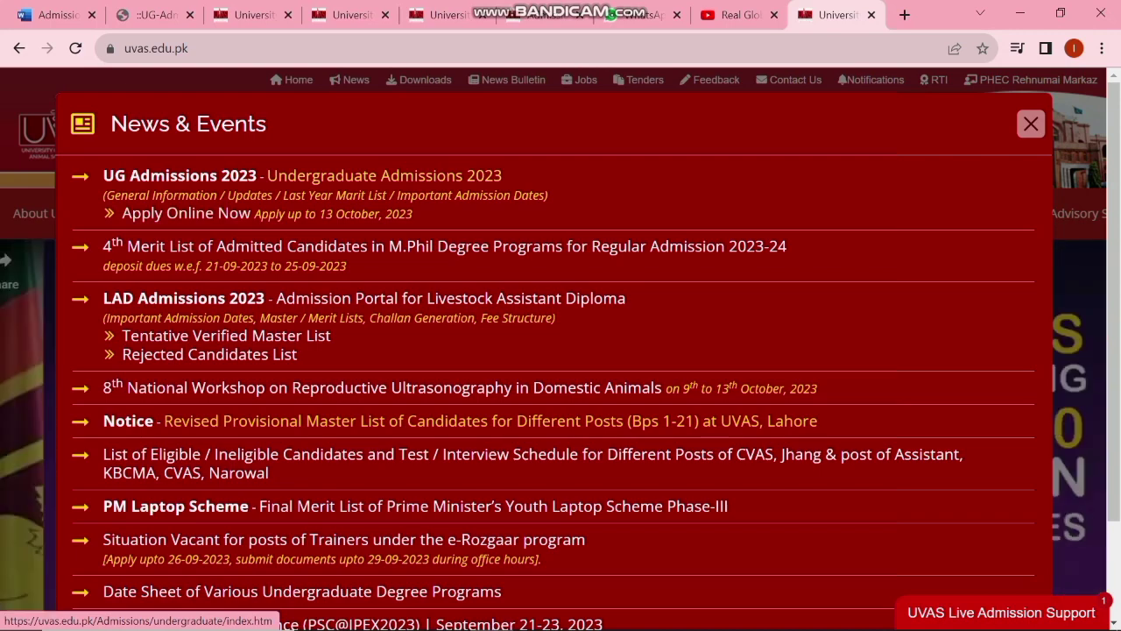
pyautogui.click(385, 176)
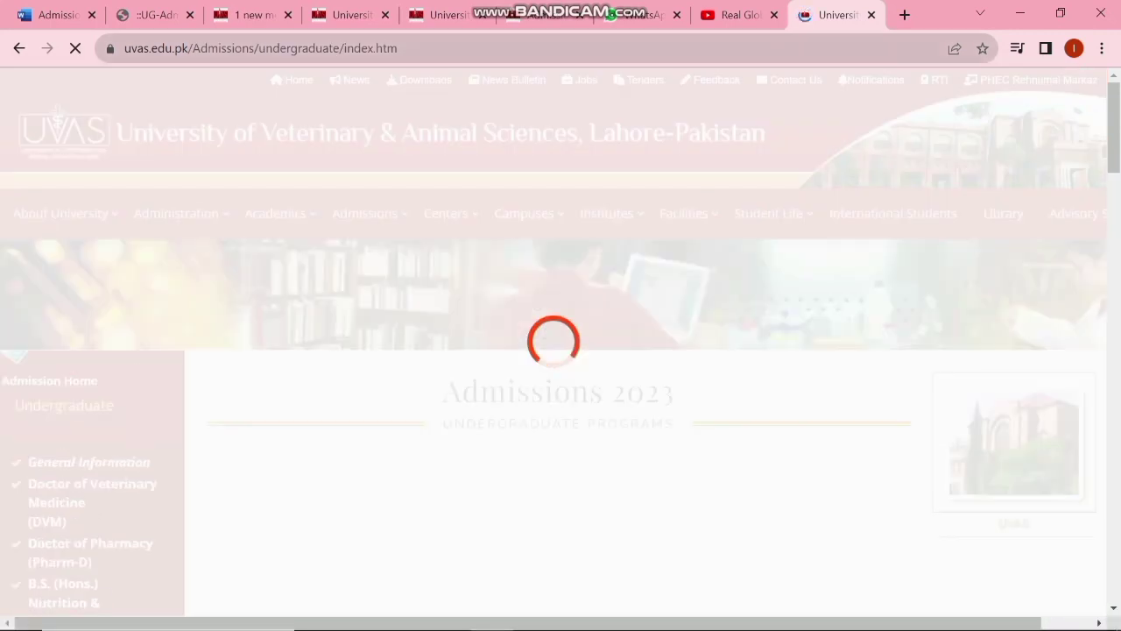
pyautogui.click(442, 14)
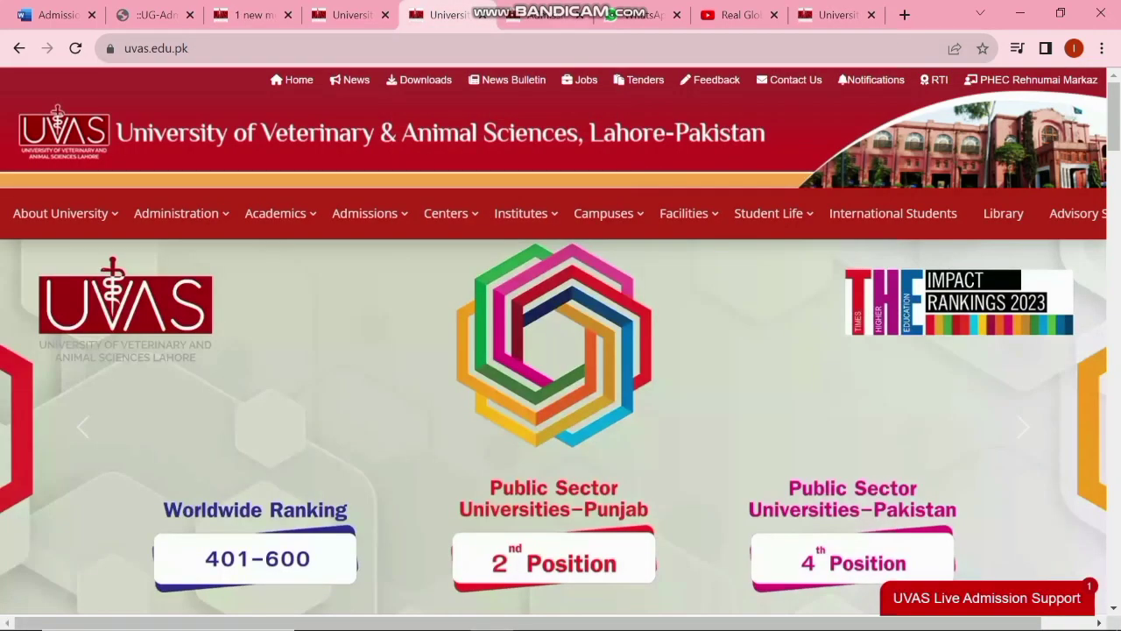
pyautogui.click(542, 14)
pyautogui.click(836, 15)
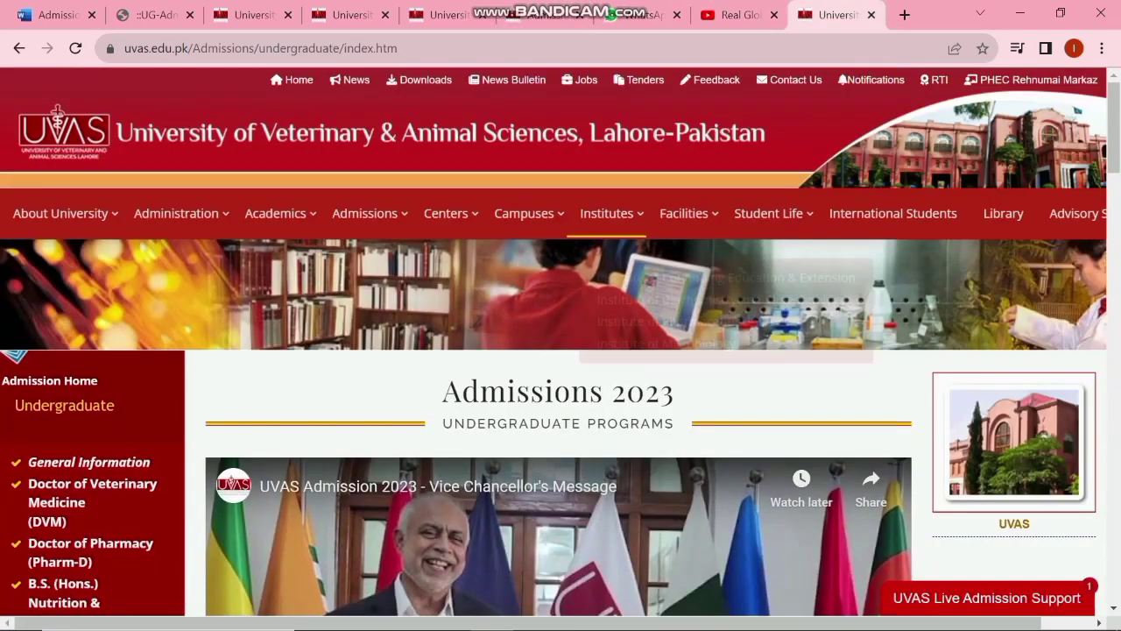
# Find the Advertisement of UG Admissions - 2023 on the undergraduate admissions page and view the whole English version.
pyautogui.moveTo(442, 391); pyautogui.dragTo(658, 391)
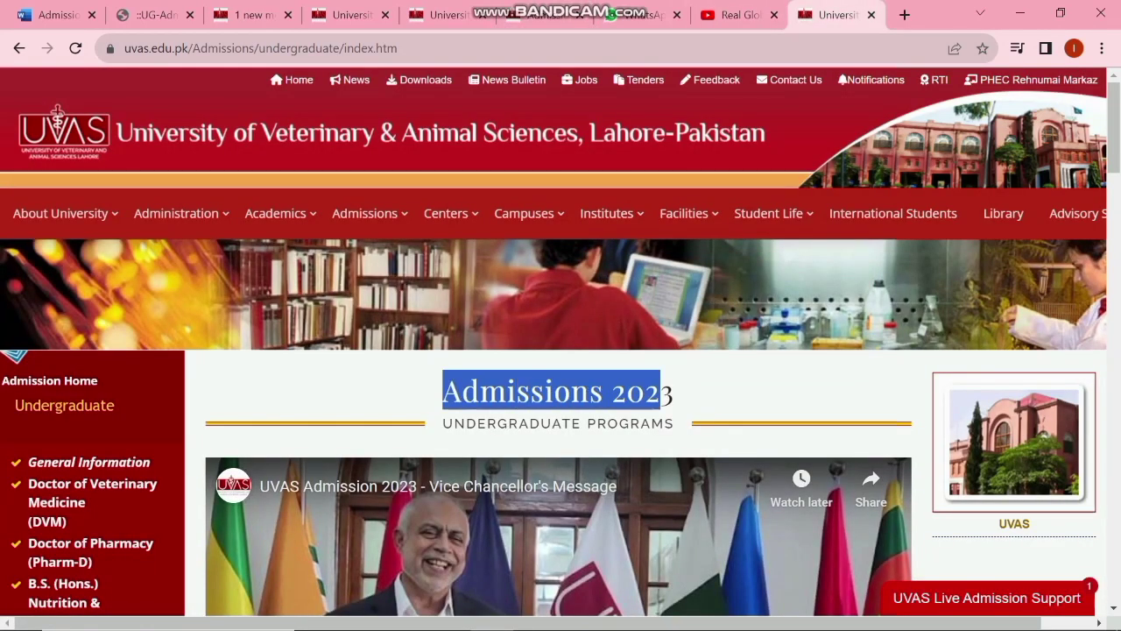
pyautogui.scroll(-4, 658, 391)
pyautogui.scroll(-3, 561, 350)
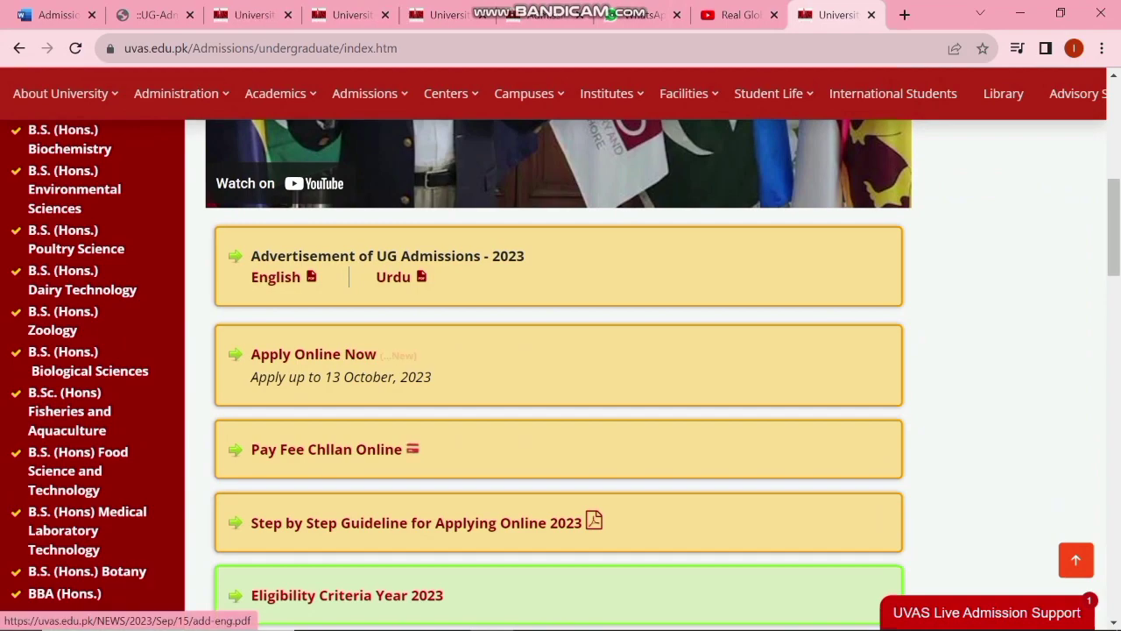
pyautogui.click(276, 276)
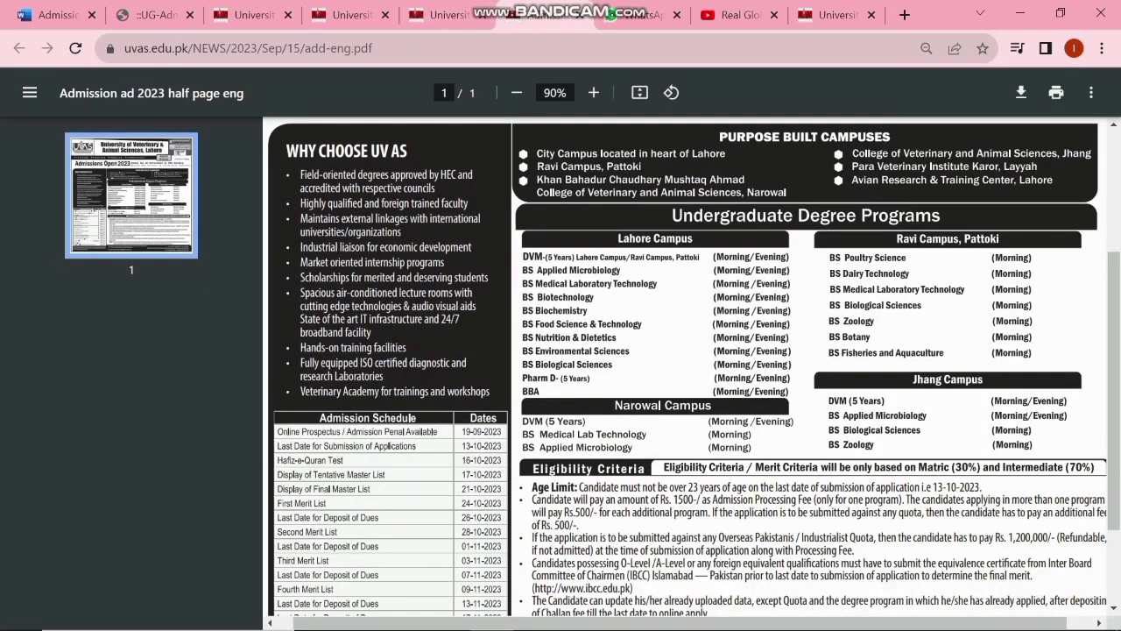
pyautogui.scroll(-5, 555, 131)
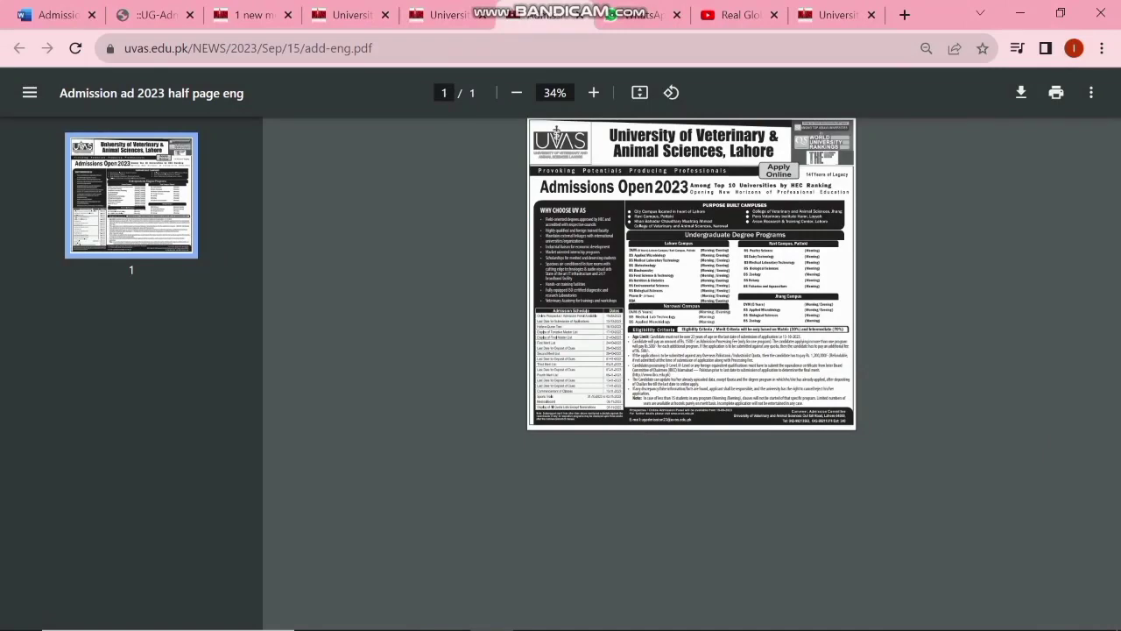
pyautogui.scroll(3, 555, 131)
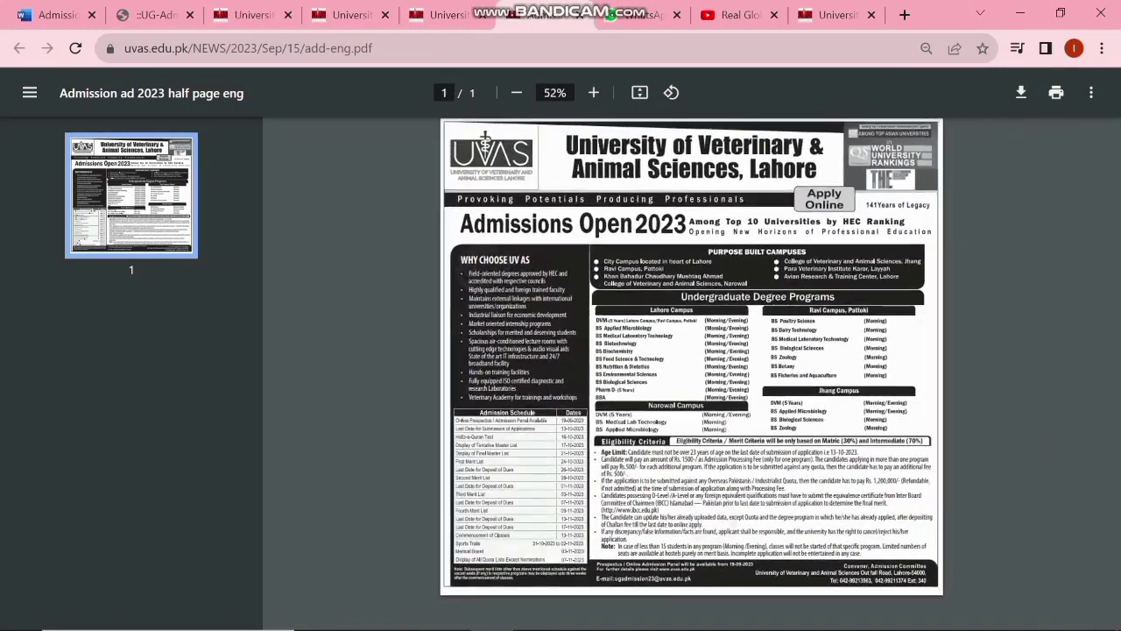
# Return to the undergraduate admissions page and open the online application sign-in page through Apply Online Now.
pyautogui.click(836, 15)
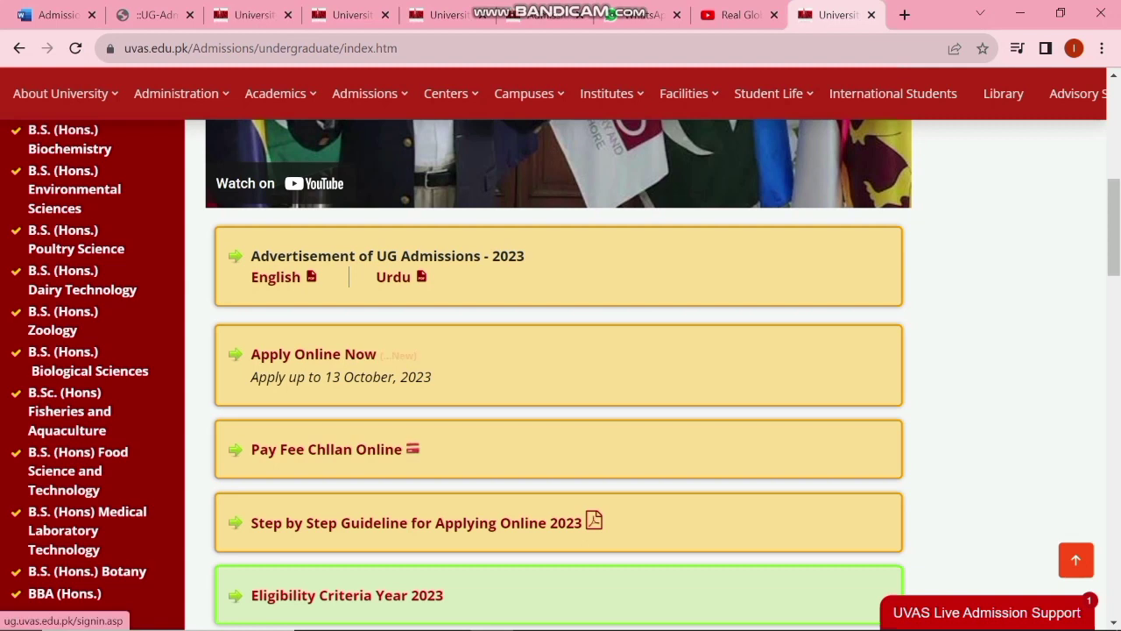
pyautogui.click(312, 354)
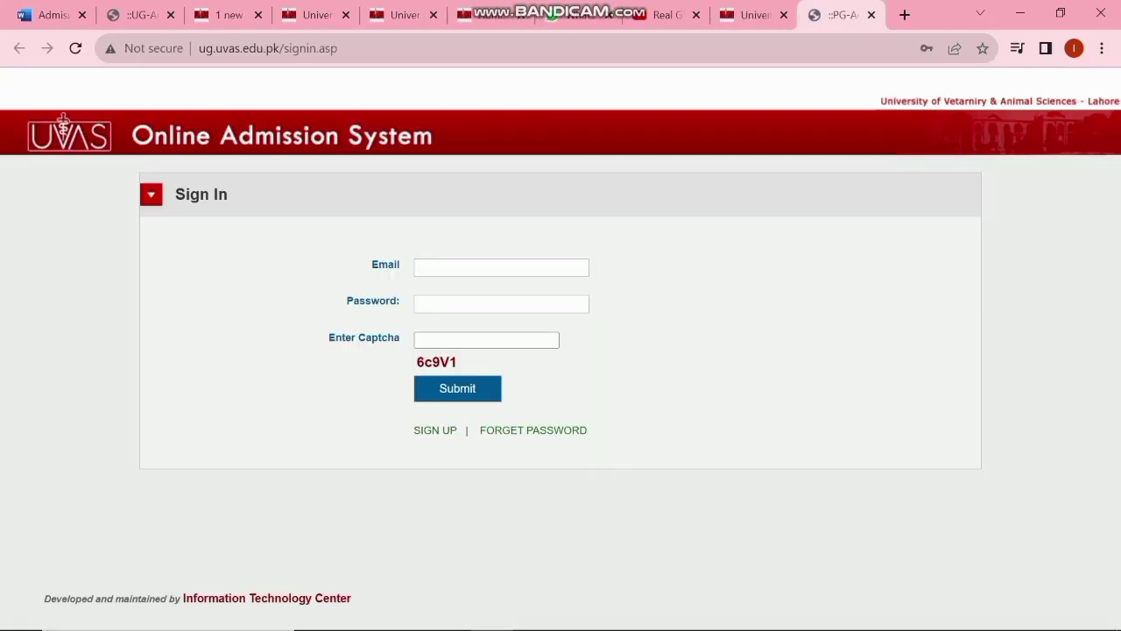
# Go over the email, password and captcha fields of the sign-in form, and open the Sign Up page.
pyautogui.click(501, 268)
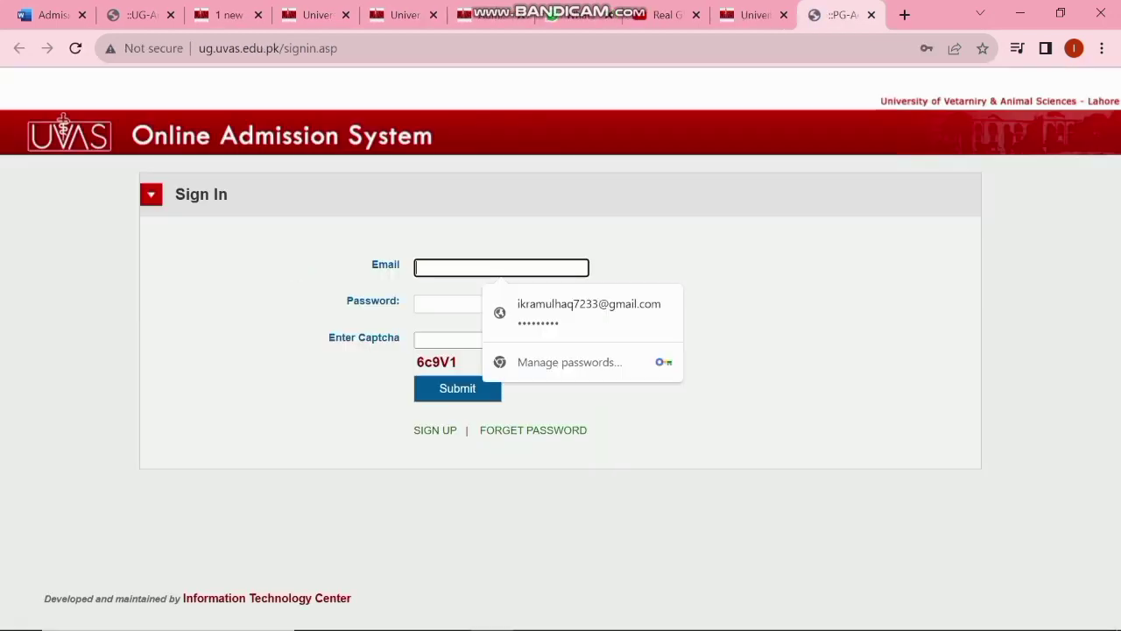
pyautogui.click(448, 304)
pyautogui.click(450, 340)
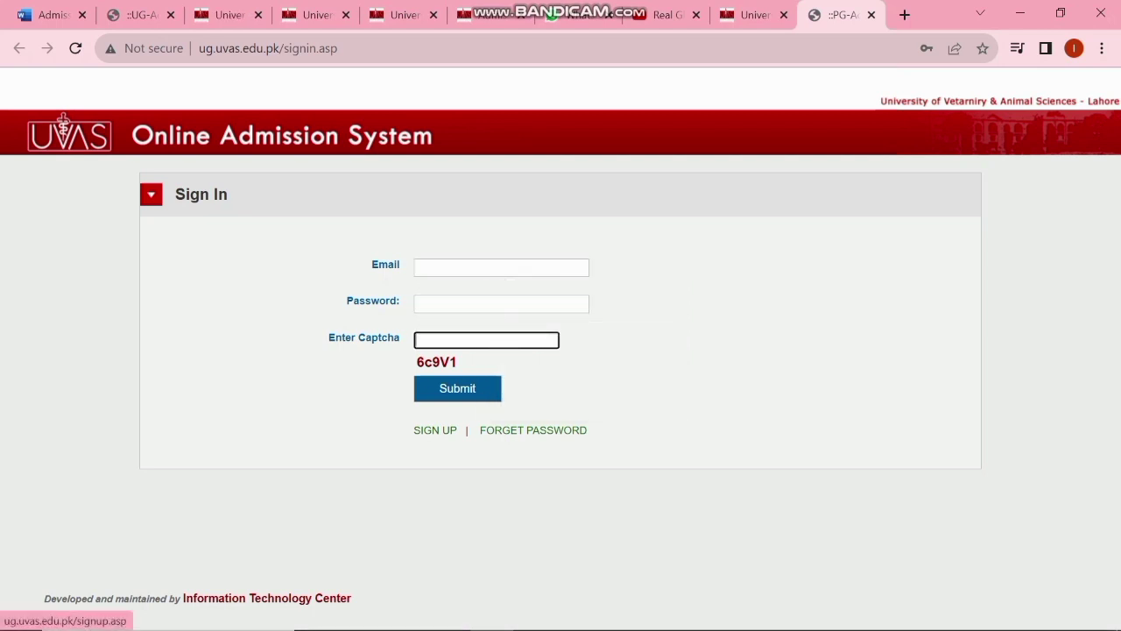
pyautogui.click(435, 430)
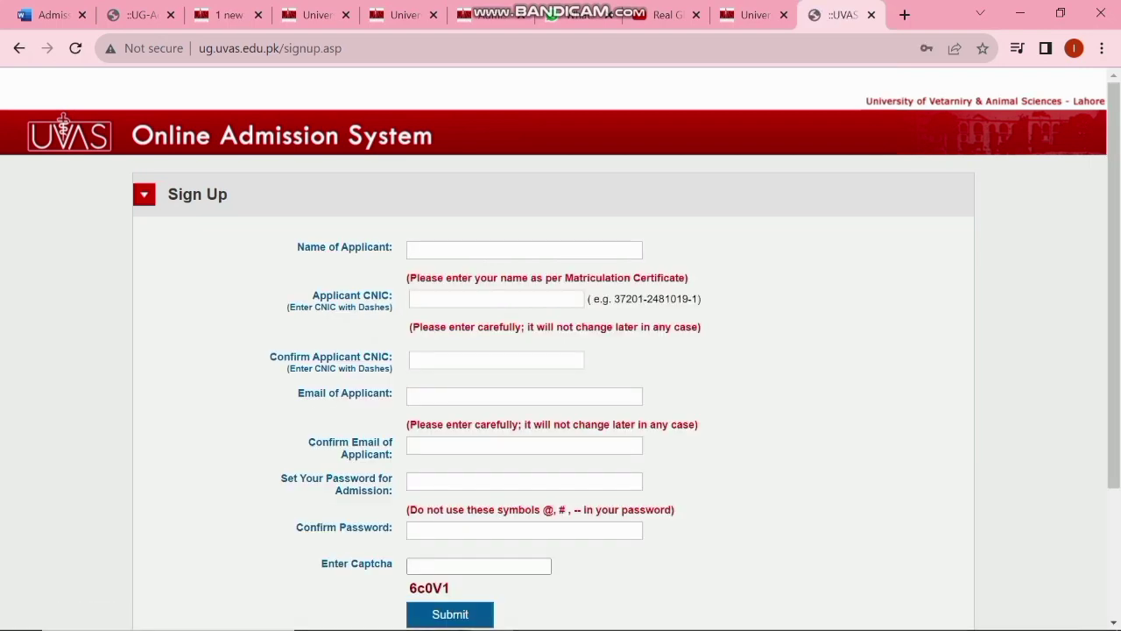
# Examine the applicant name, CNIC and confirm CNIC fields of the sign-up form, including the example CNIC format.
pyautogui.click(513, 250)
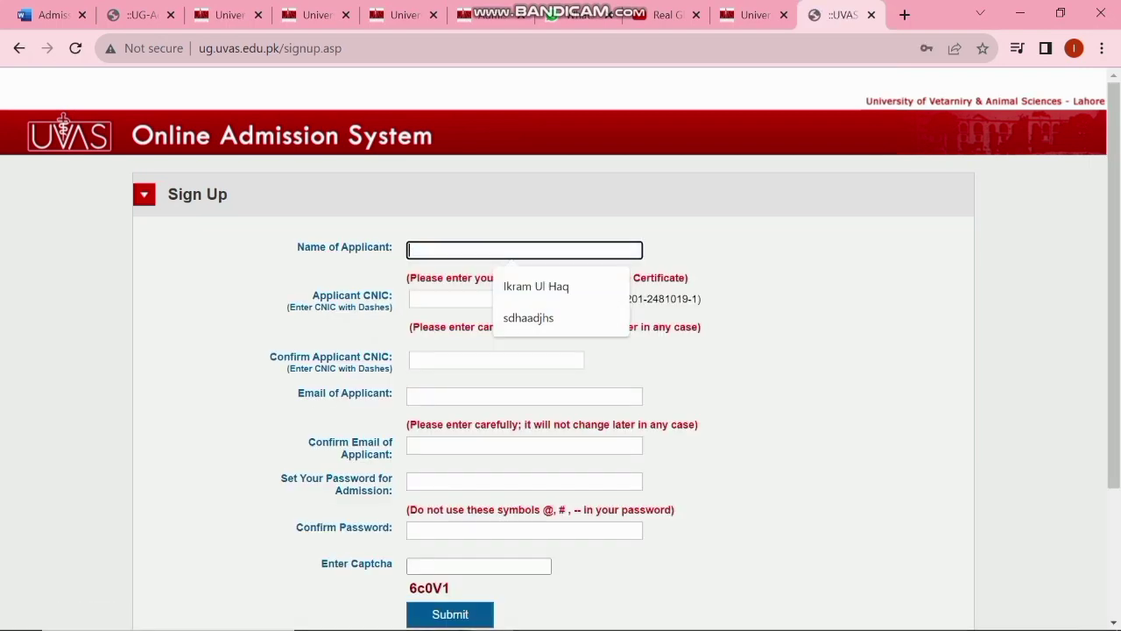
pyautogui.click(648, 350)
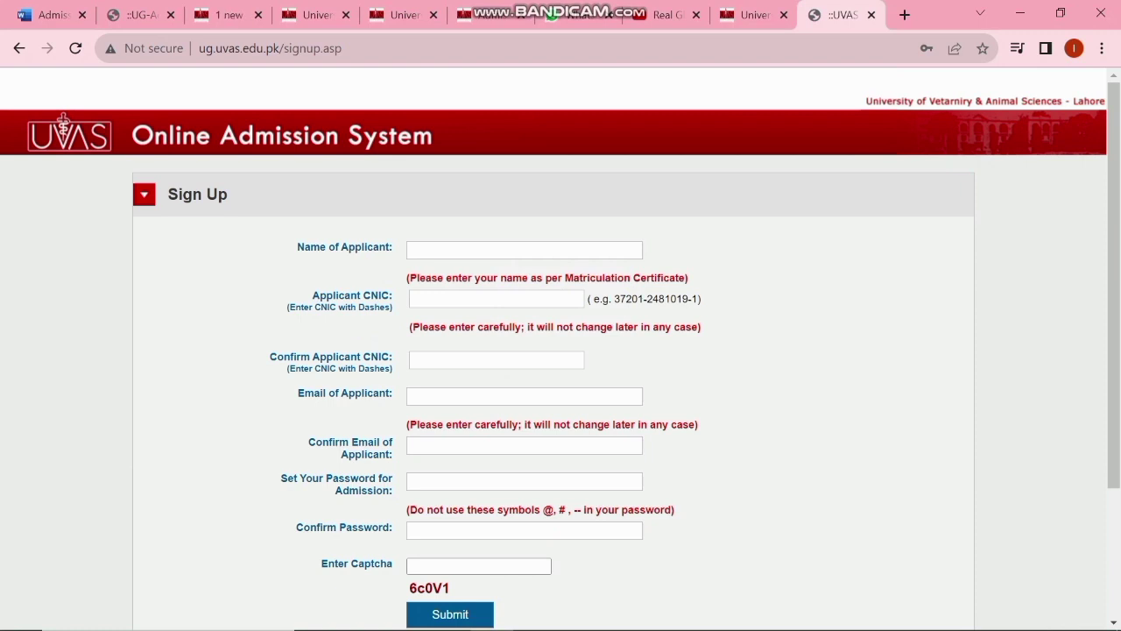
pyautogui.moveTo(311, 296); pyautogui.dragTo(382, 296)
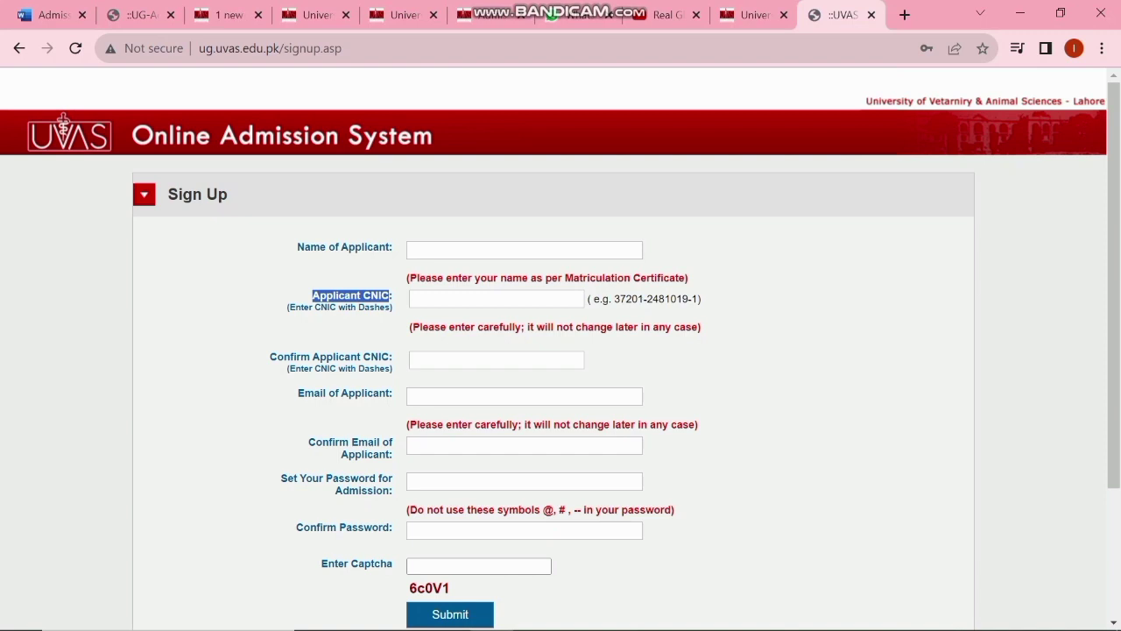
pyautogui.click(390, 297)
pyautogui.moveTo(611, 299); pyautogui.dragTo(701, 299)
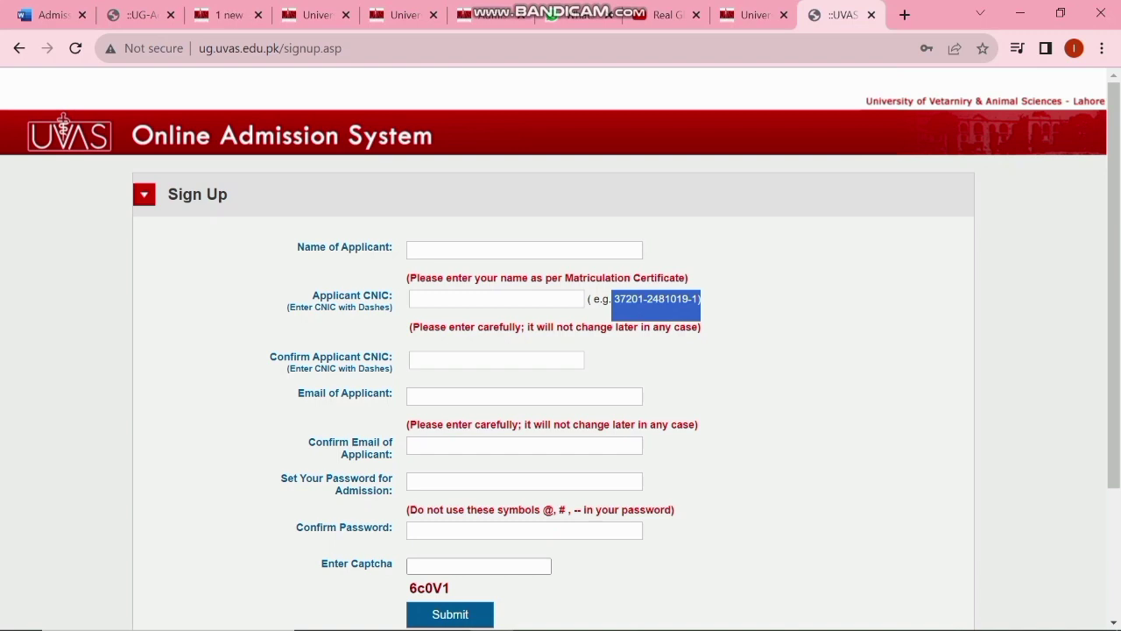
pyautogui.click(491, 298)
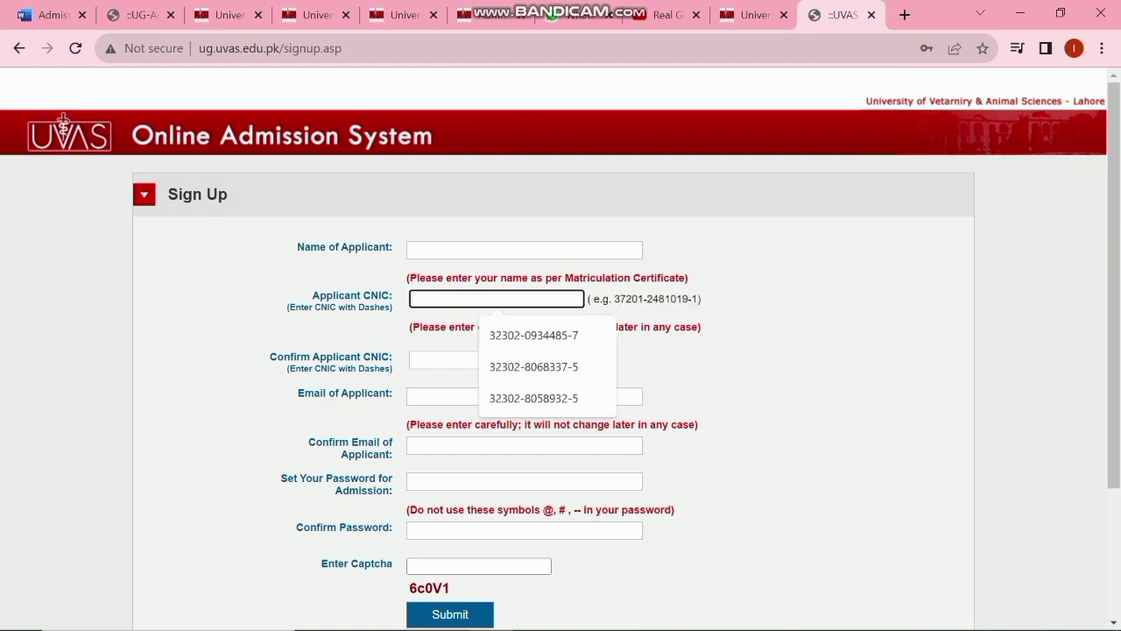
pyautogui.click(455, 360)
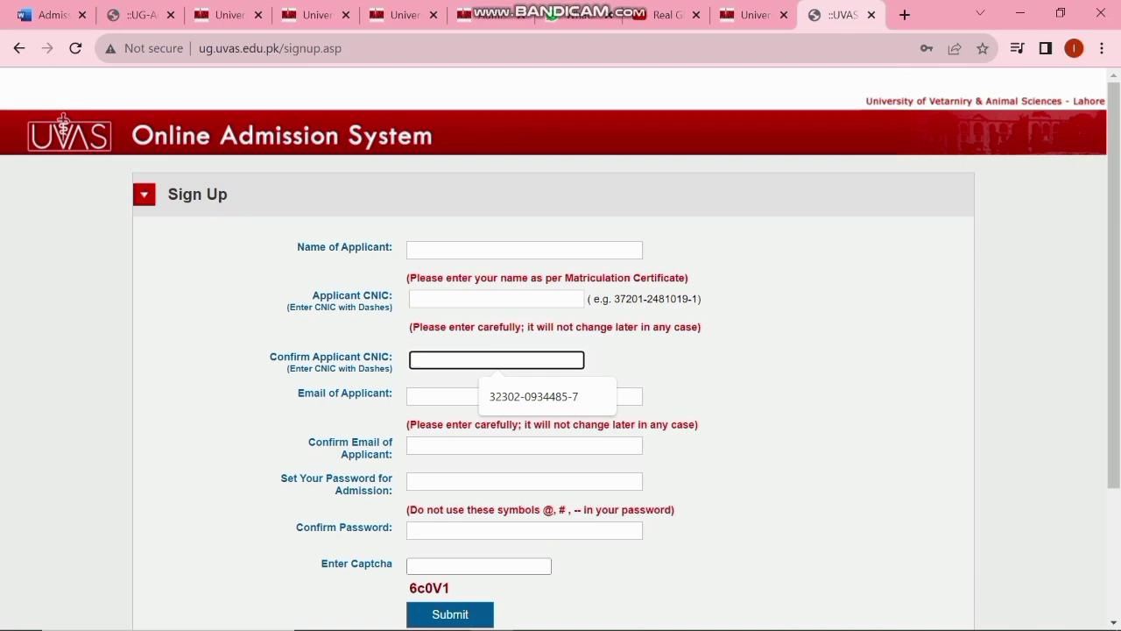
pyautogui.moveTo(283, 356); pyautogui.dragTo(387, 357)
pyautogui.click(497, 360)
# Examine the applicant email, admission password, their confirmation fields and the captcha in the sign-up form.
pyautogui.moveTo(304, 392); pyautogui.dragTo(393, 394)
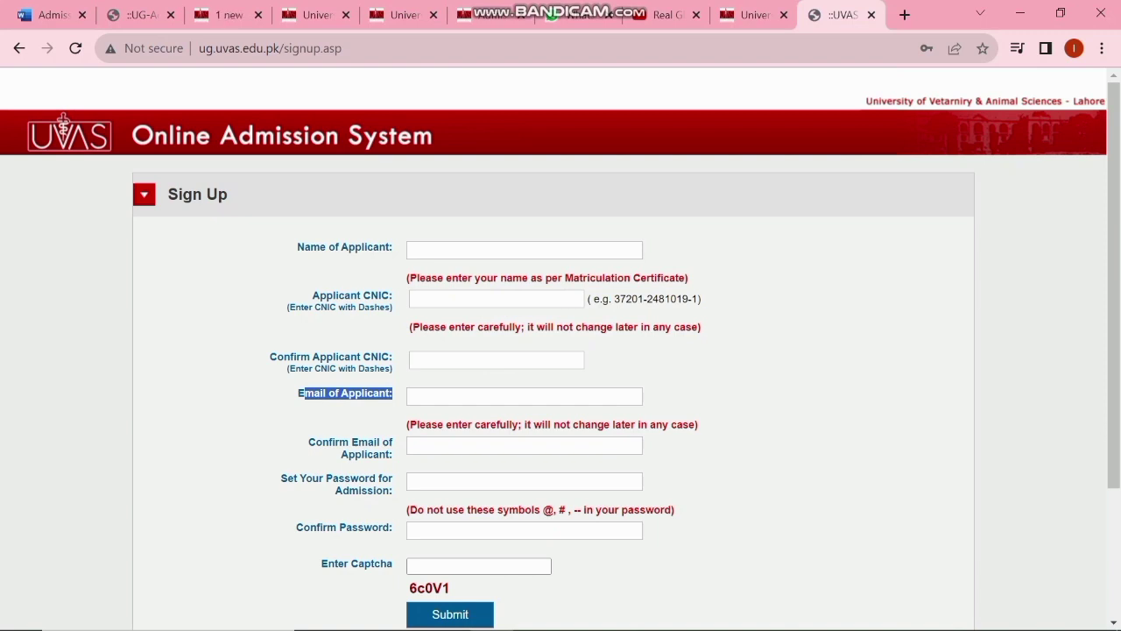
pyautogui.moveTo(311, 443); pyautogui.dragTo(382, 442)
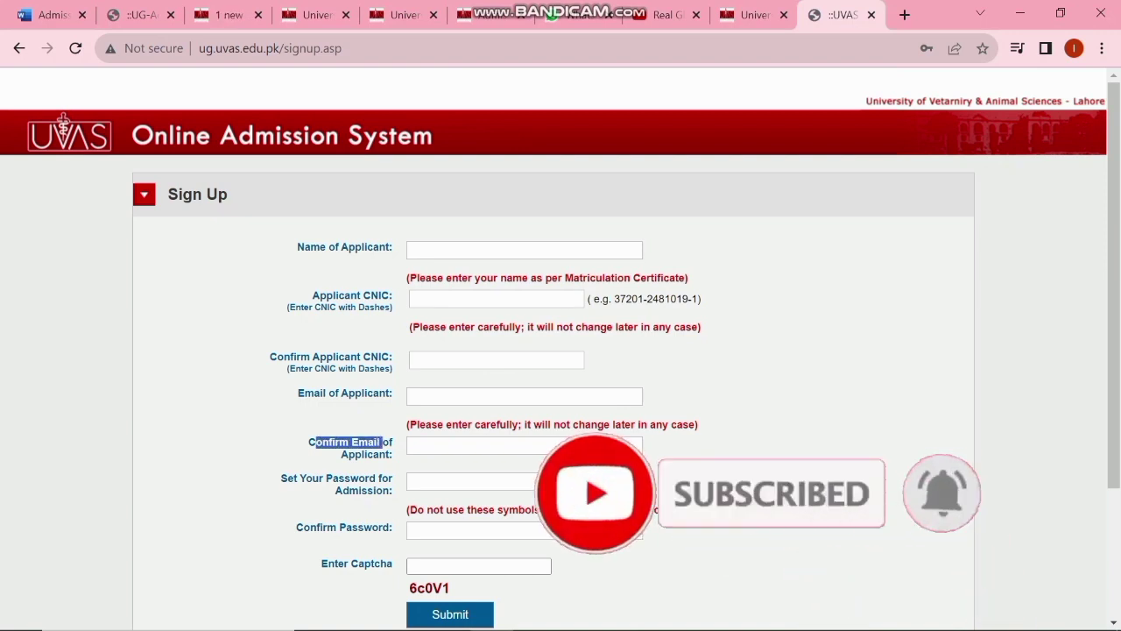
pyautogui.click(301, 478)
pyautogui.moveTo(301, 478); pyautogui.dragTo(376, 490)
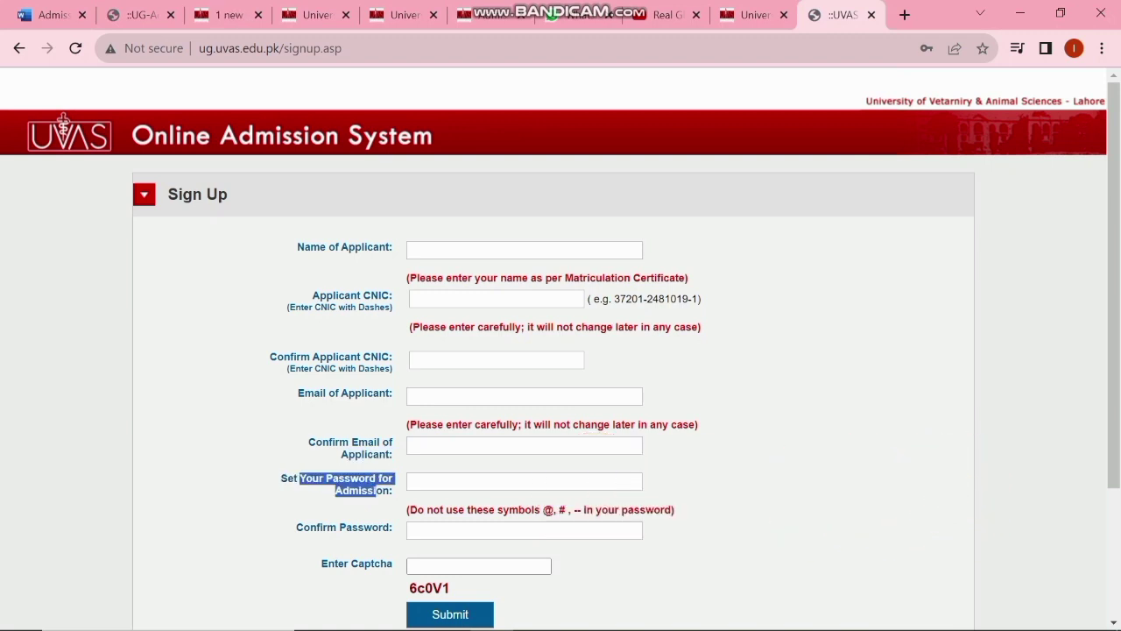
pyautogui.moveTo(310, 527); pyautogui.dragTo(379, 527)
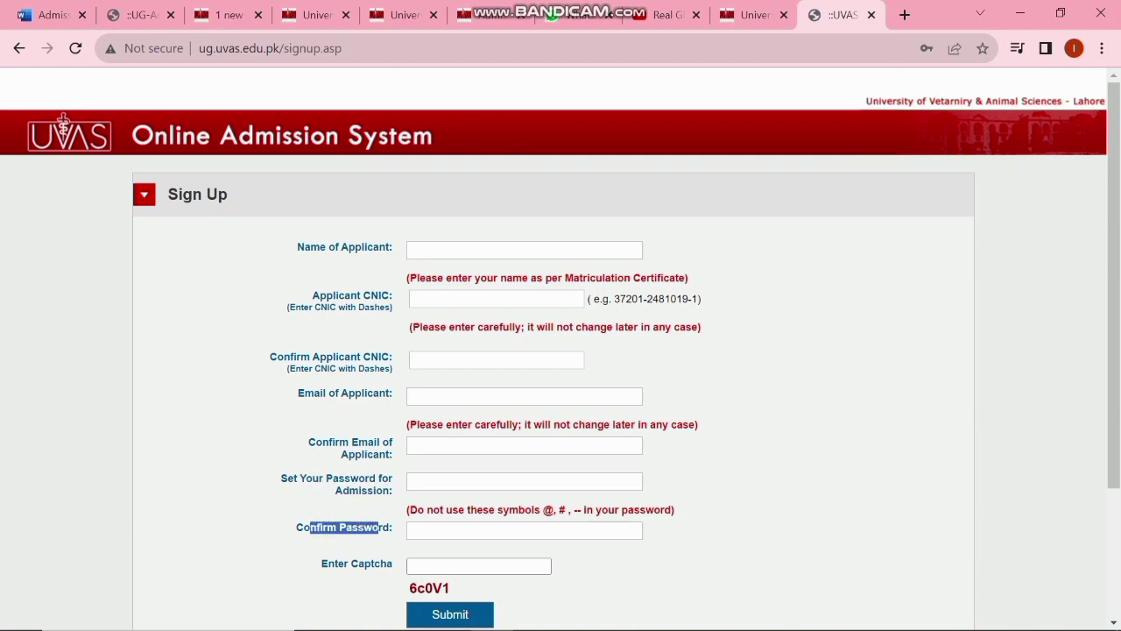
pyautogui.moveTo(327, 563); pyautogui.dragTo(450, 588)
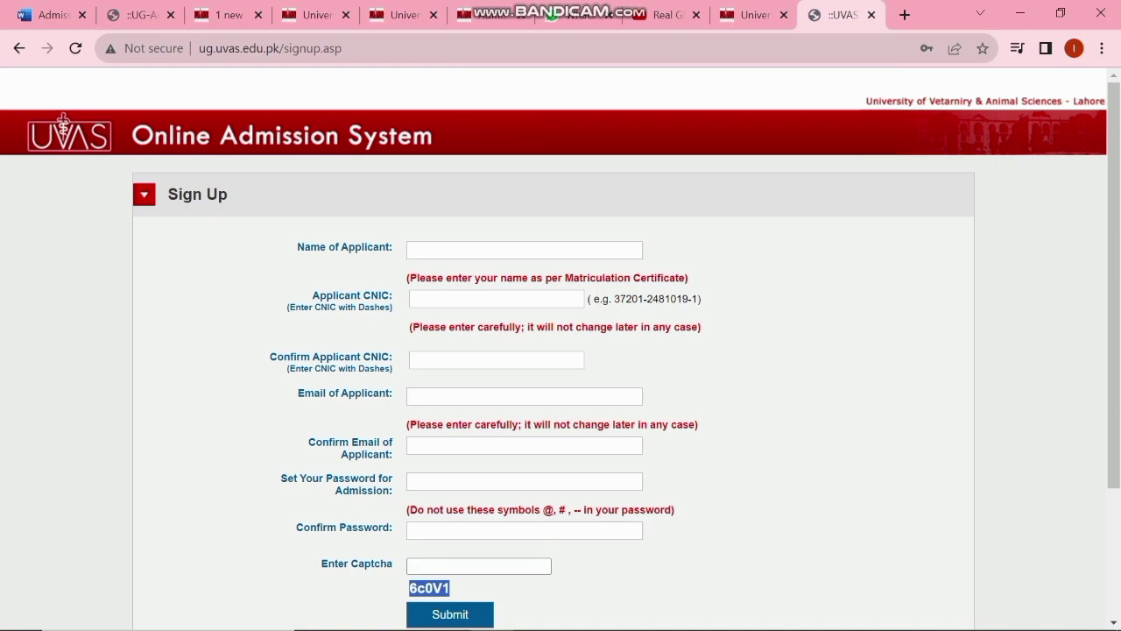
# Try to submit the sign-up form with its fields empty and dismiss the alert.
pyautogui.click(450, 615)
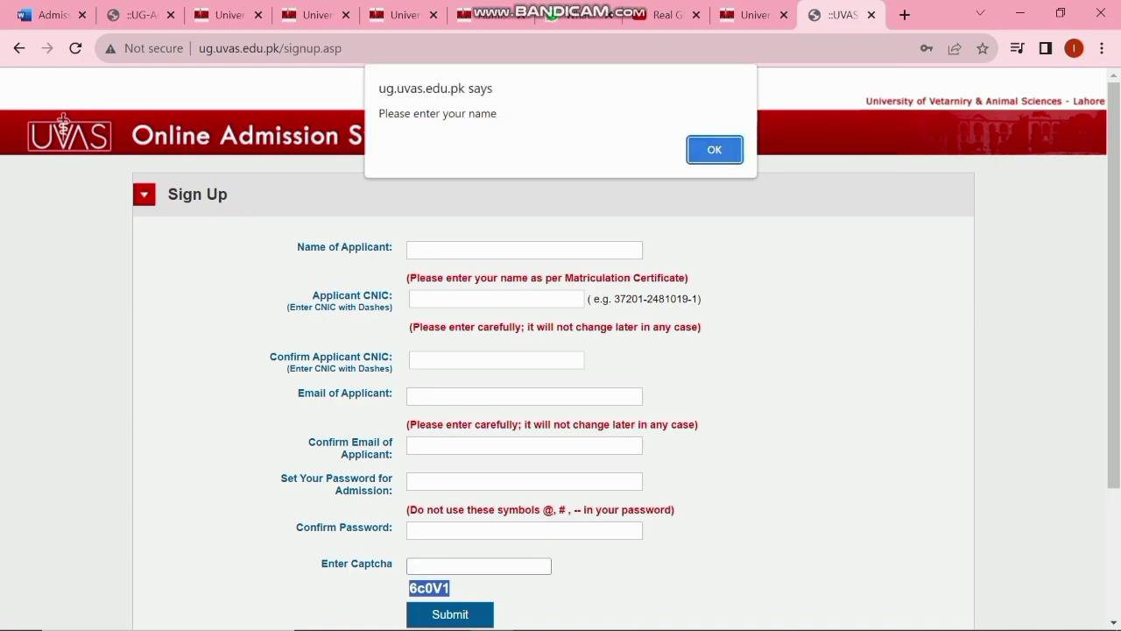
pyautogui.press('Return')
pyautogui.scroll(-2, 561, 350)
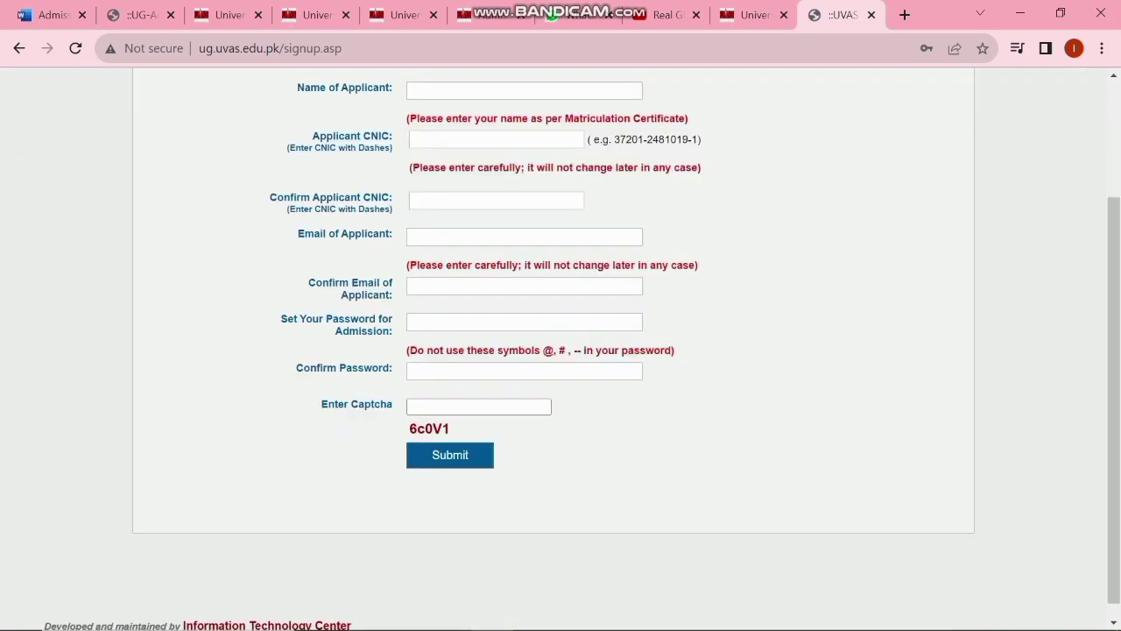
pyautogui.scroll(2, 63, 123)
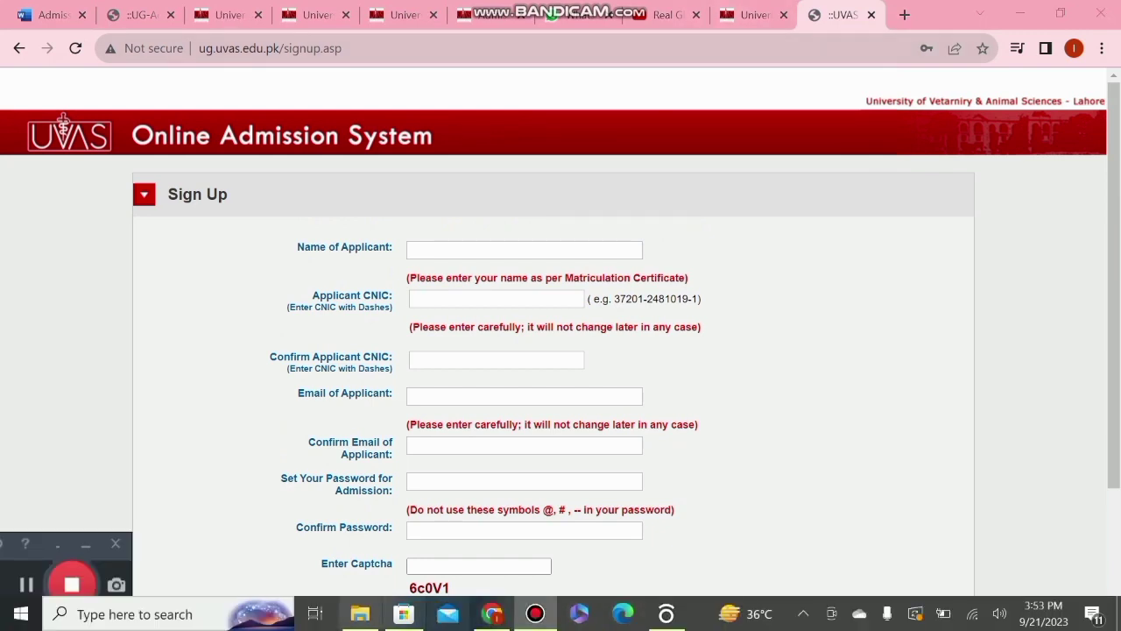
# Return to the sign-in page, try to submit it without credentials and dismiss the alert.
pyautogui.hotkey('alt', 'Left')
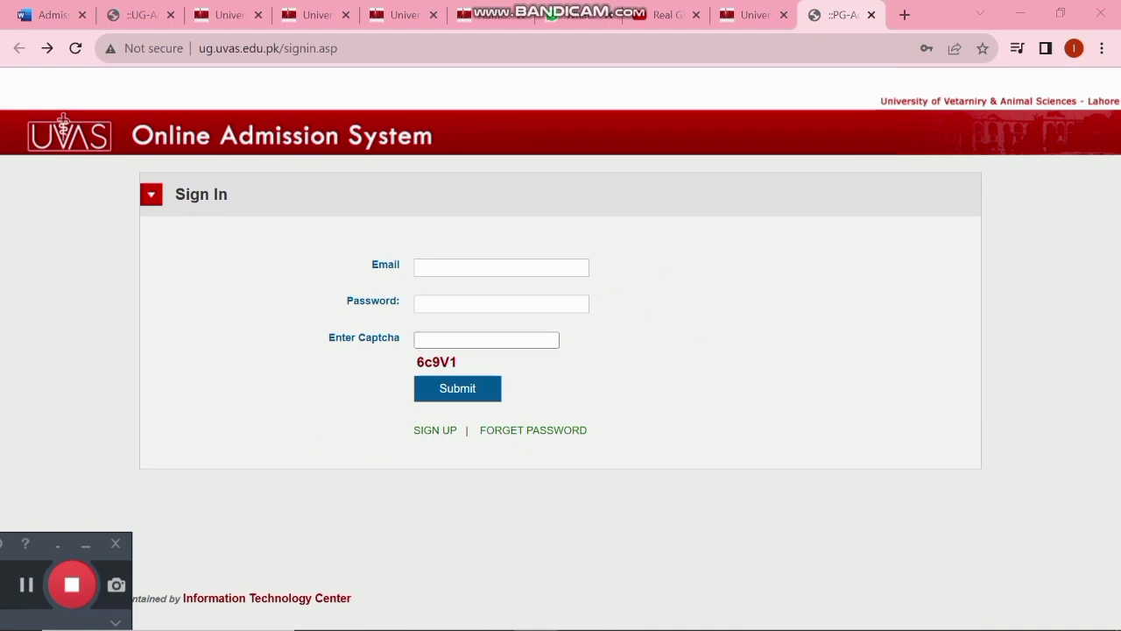
pyautogui.click(86, 543)
pyautogui.moveTo(414, 362); pyautogui.dragTo(458, 362)
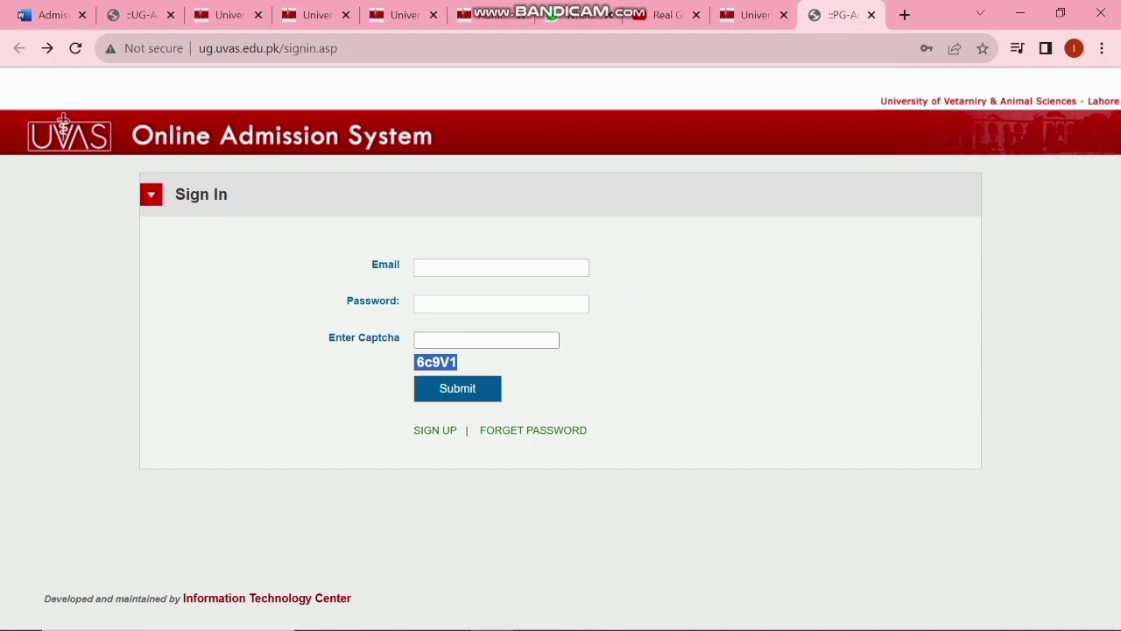
pyautogui.click(457, 388)
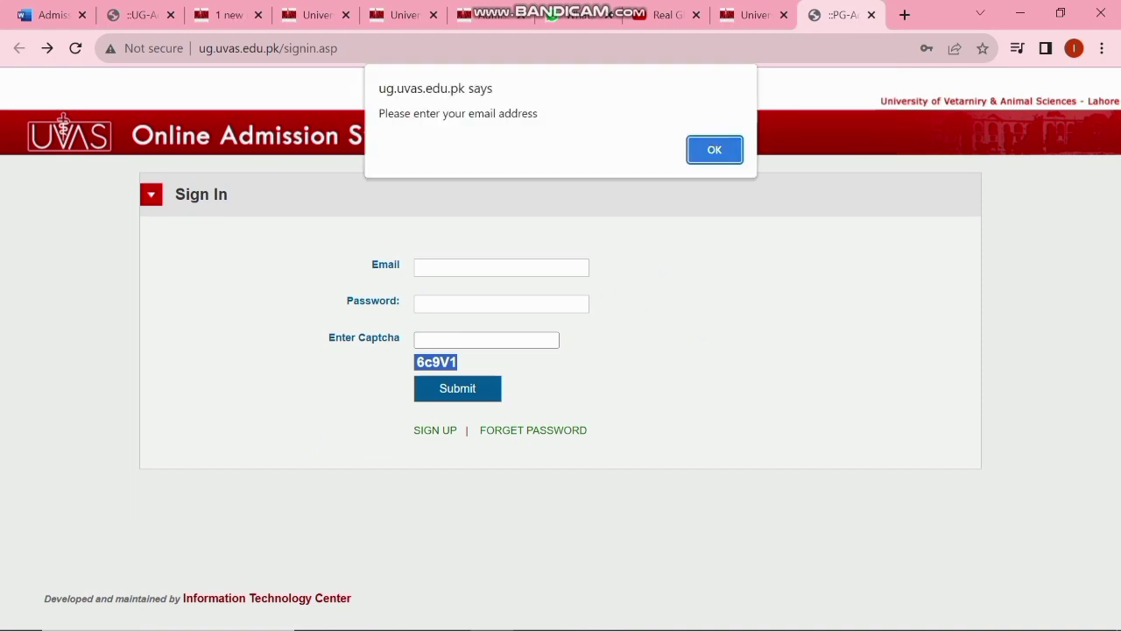
pyautogui.click(715, 149)
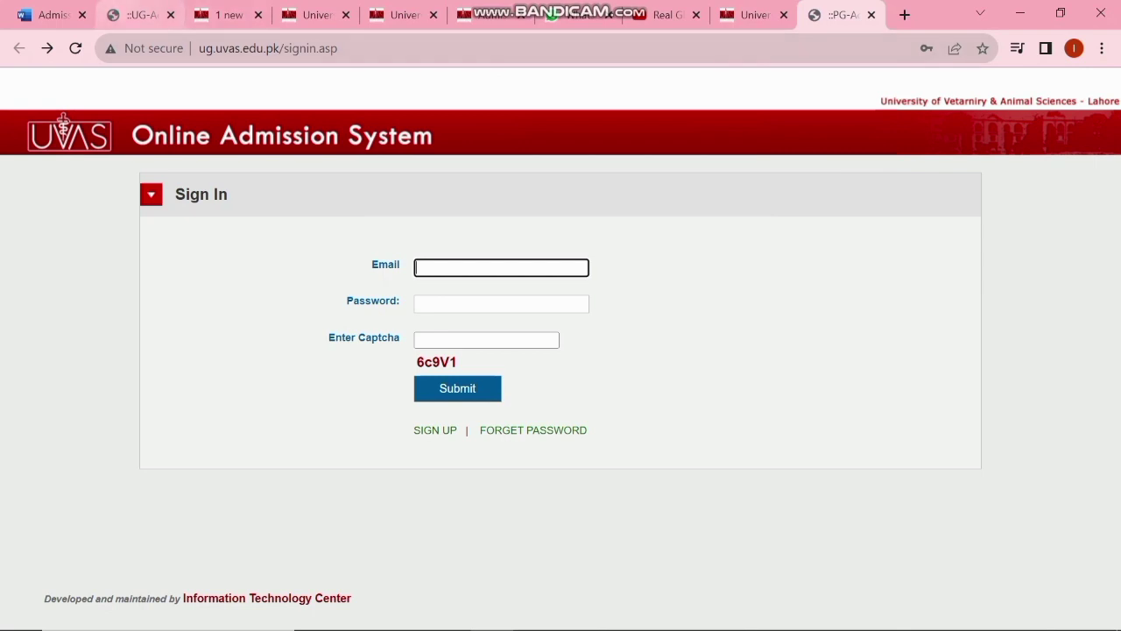
# Switch to the open instructions page for Undergraduate Admission 2023, look through it, agree and confirm proceeding to the admission process.
pyautogui.click(138, 15)
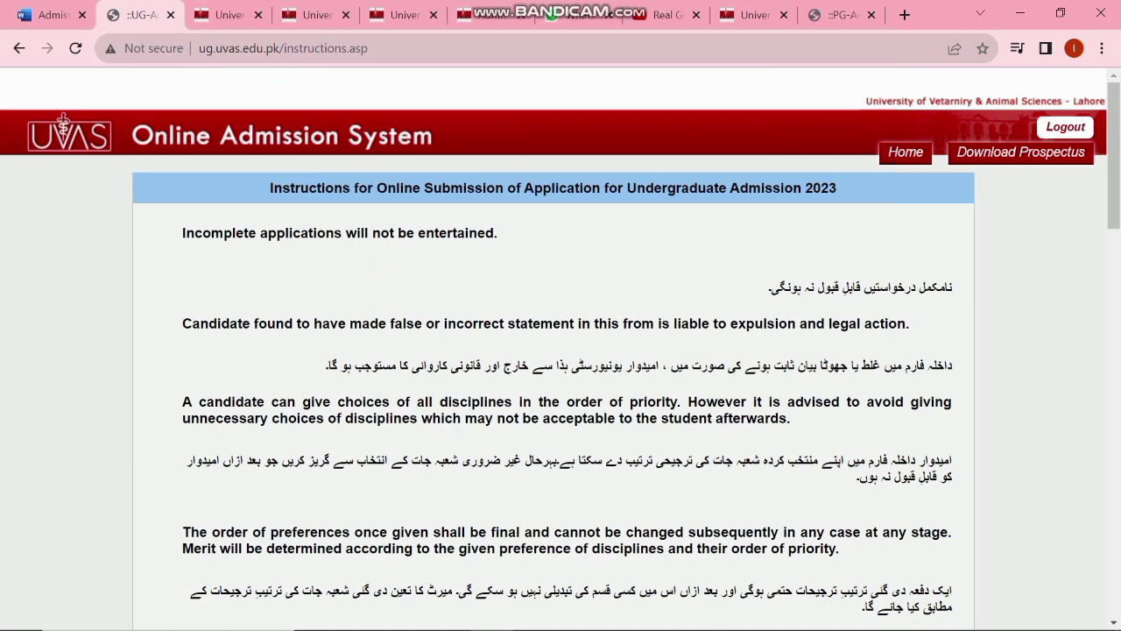
pyautogui.scroll(-5, 560, 350)
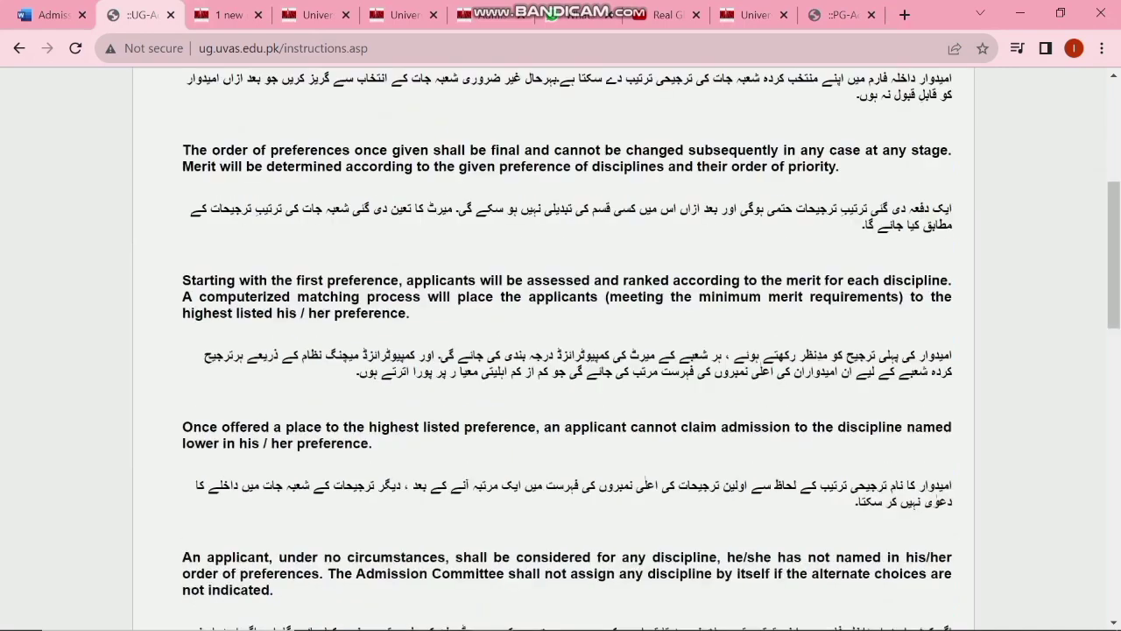
pyautogui.scroll(4, 561, 351)
pyautogui.scroll(-15, 560, 350)
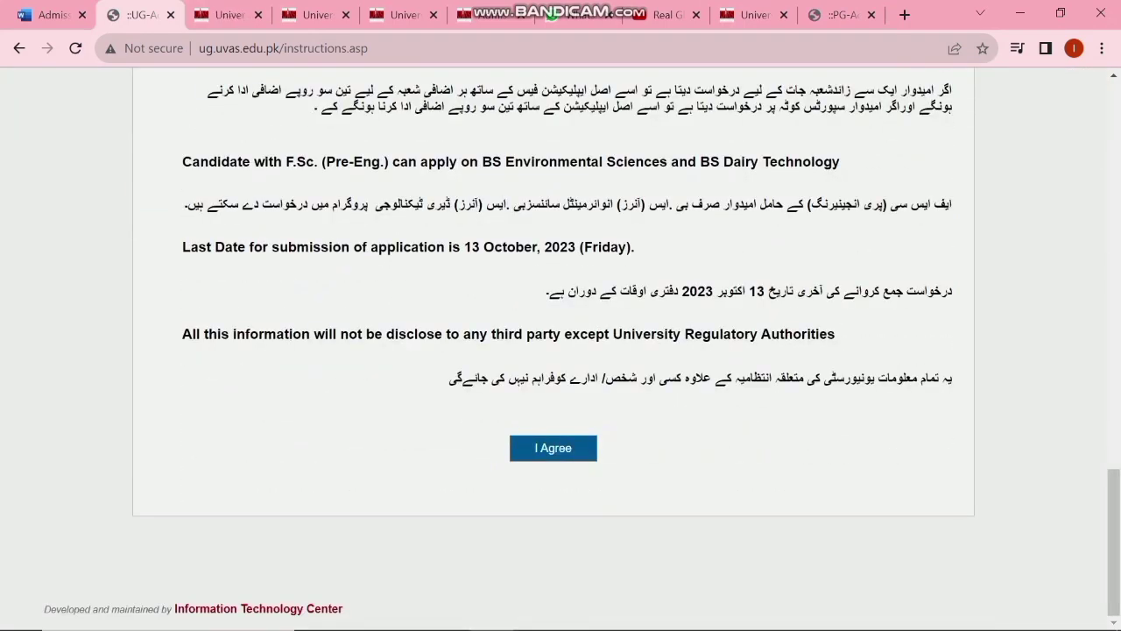
pyautogui.click(553, 448)
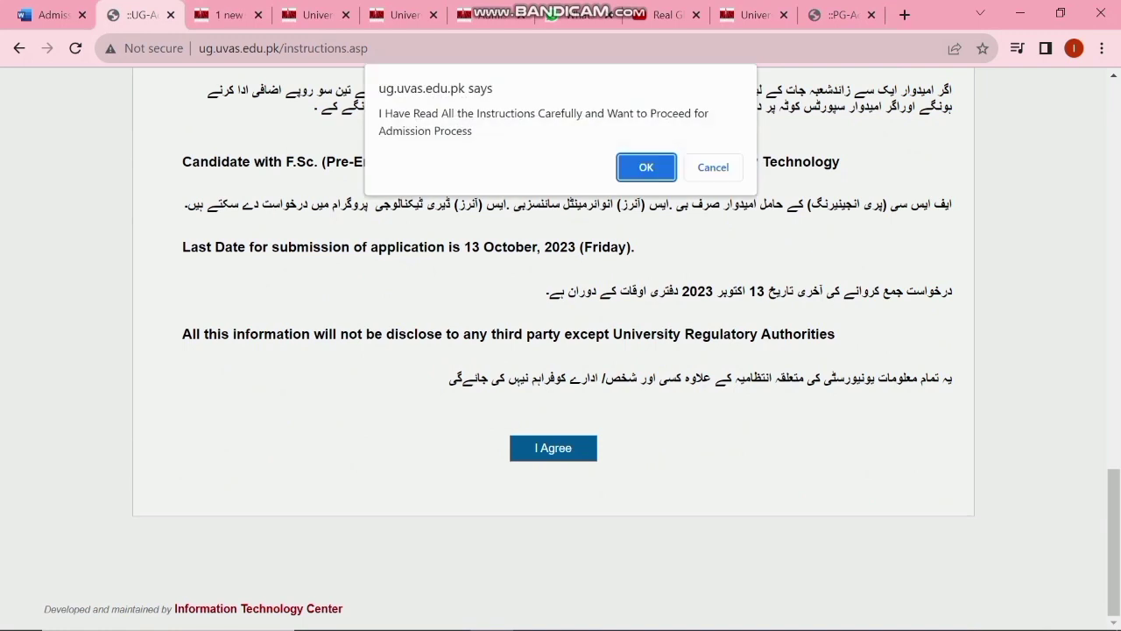
pyautogui.press('Return')
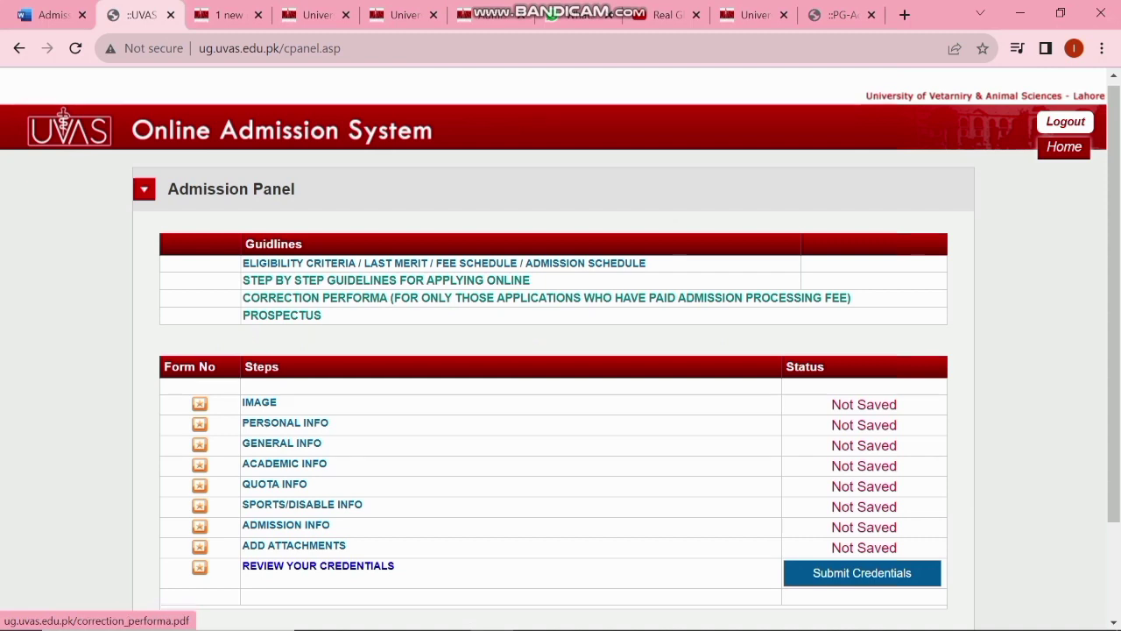
# Try to submit the credentials from the Admission Panel, accepting both review confirmations.
pyautogui.scroll(-2, 543, 302)
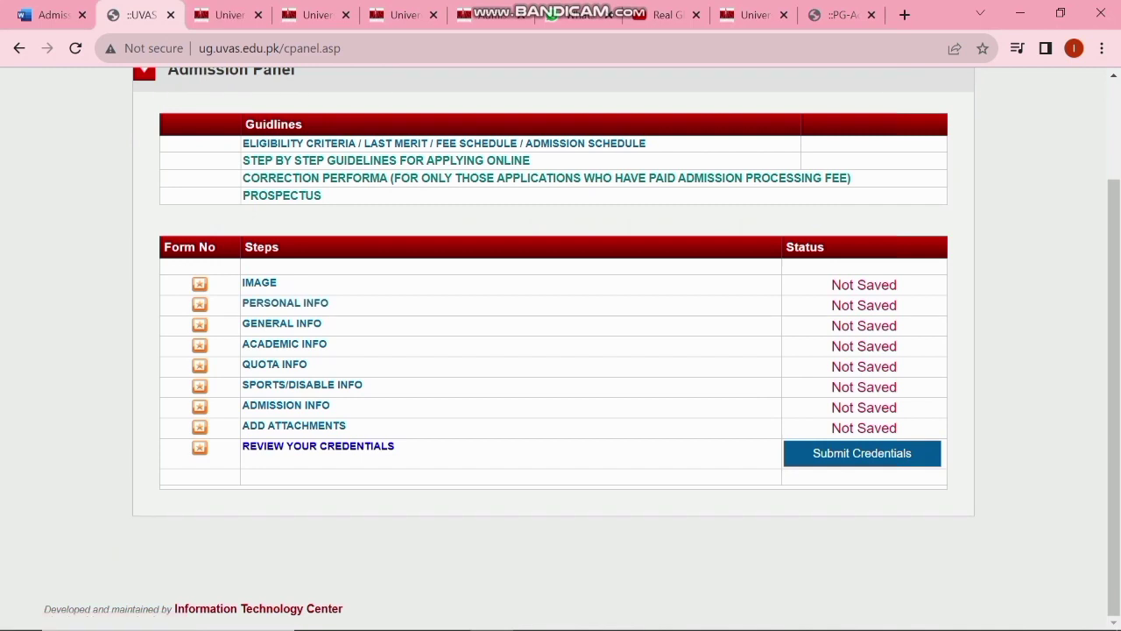
pyautogui.click(861, 453)
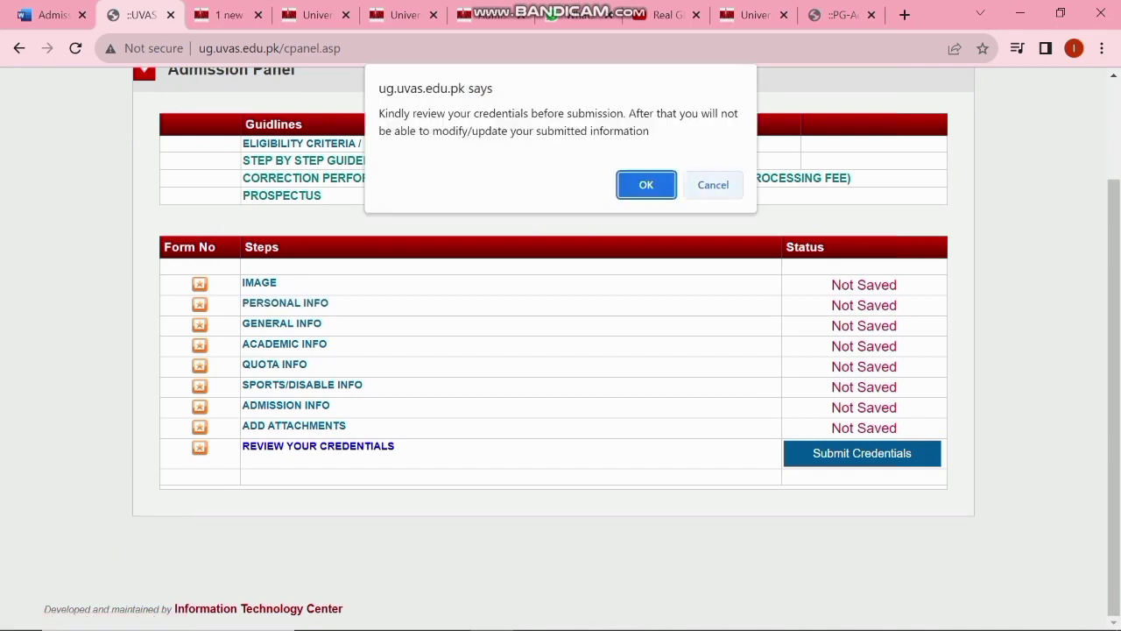
pyautogui.click(646, 184)
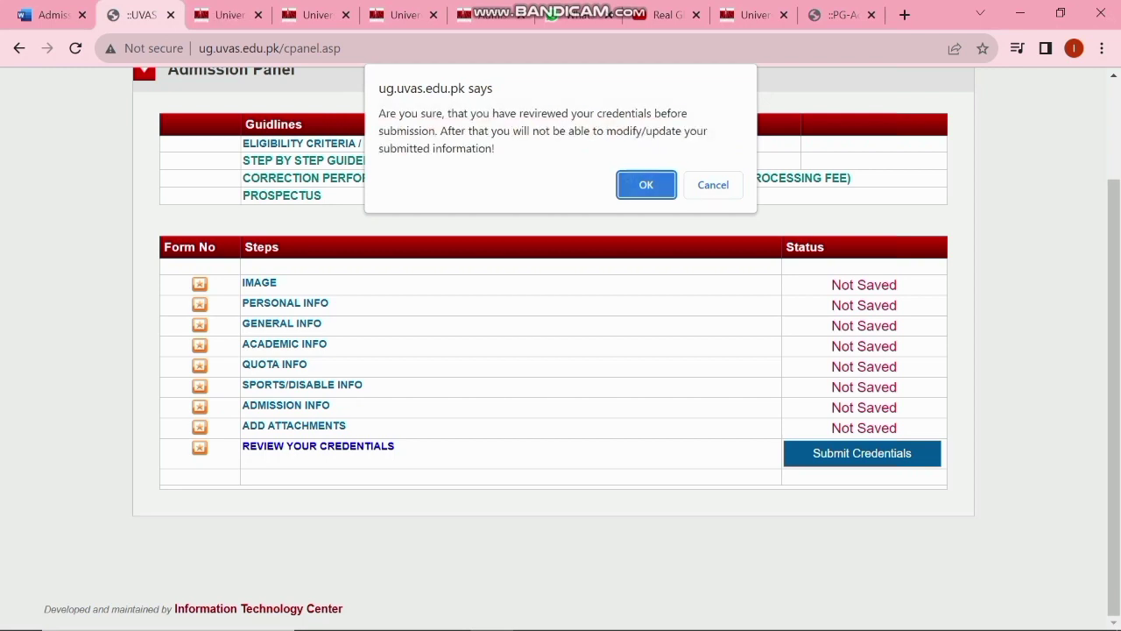
pyautogui.press('Return')
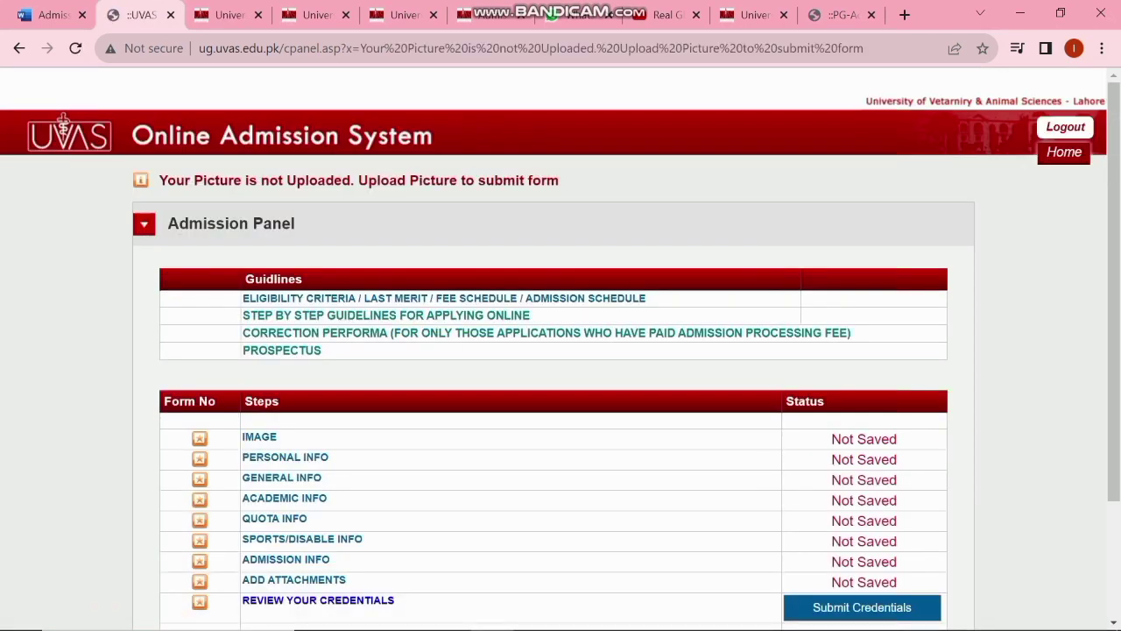
# Open the Image form from the Admission Panel's steps and highlight the guidelines for reducing the image size.
pyautogui.scroll(-1, 63, 94)
pyautogui.scroll(-1, 63, 94)
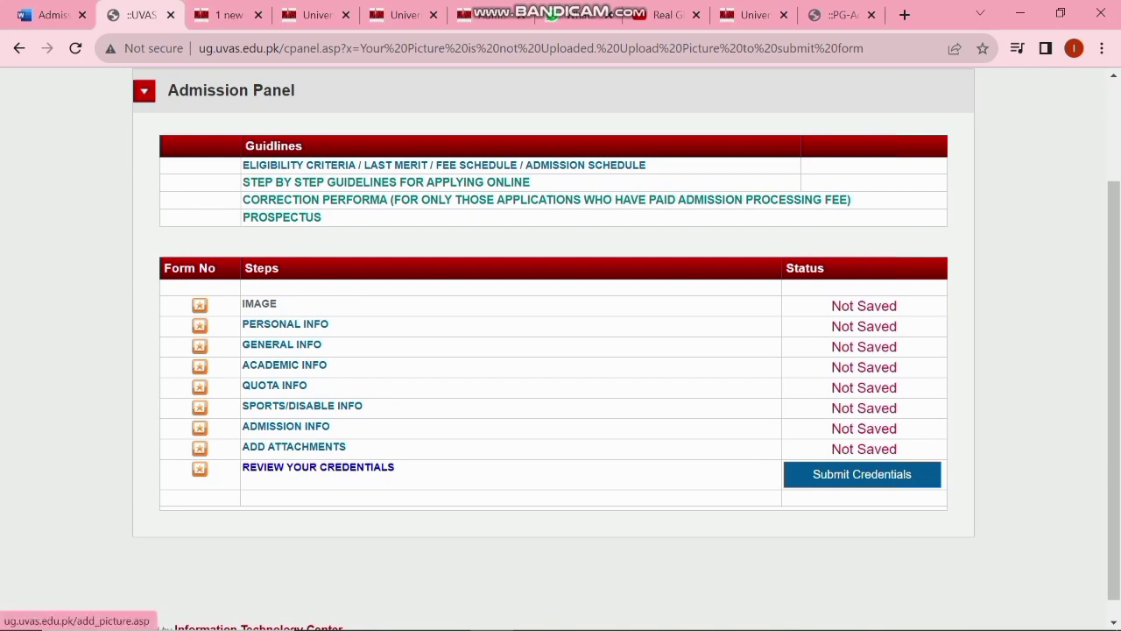
pyautogui.click(260, 303)
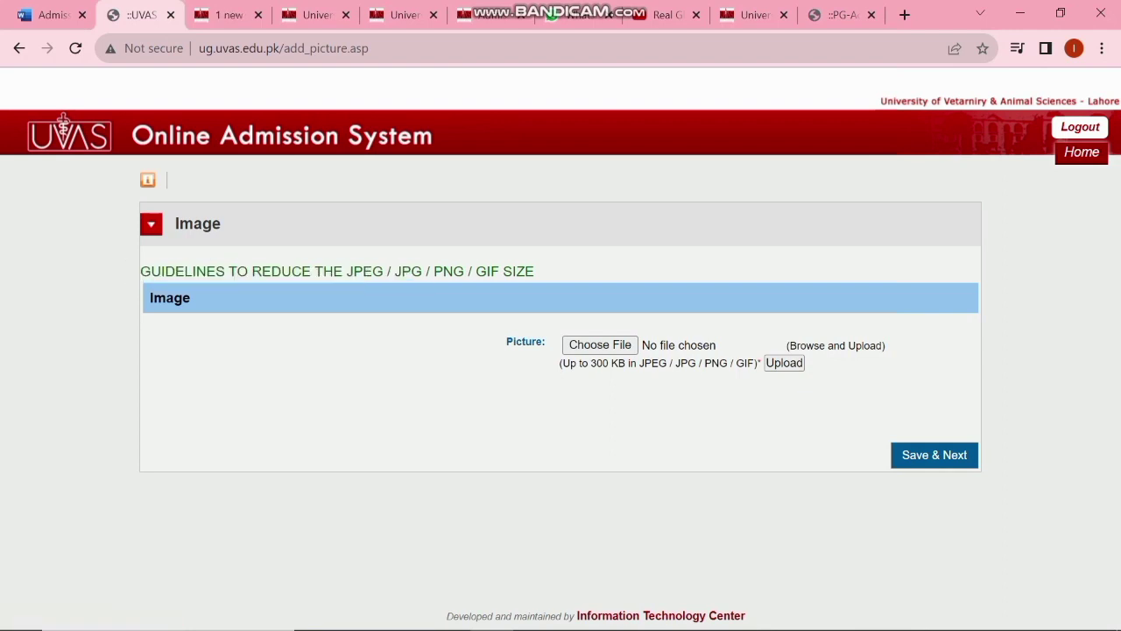
pyautogui.moveTo(534, 272); pyautogui.dragTo(140, 271)
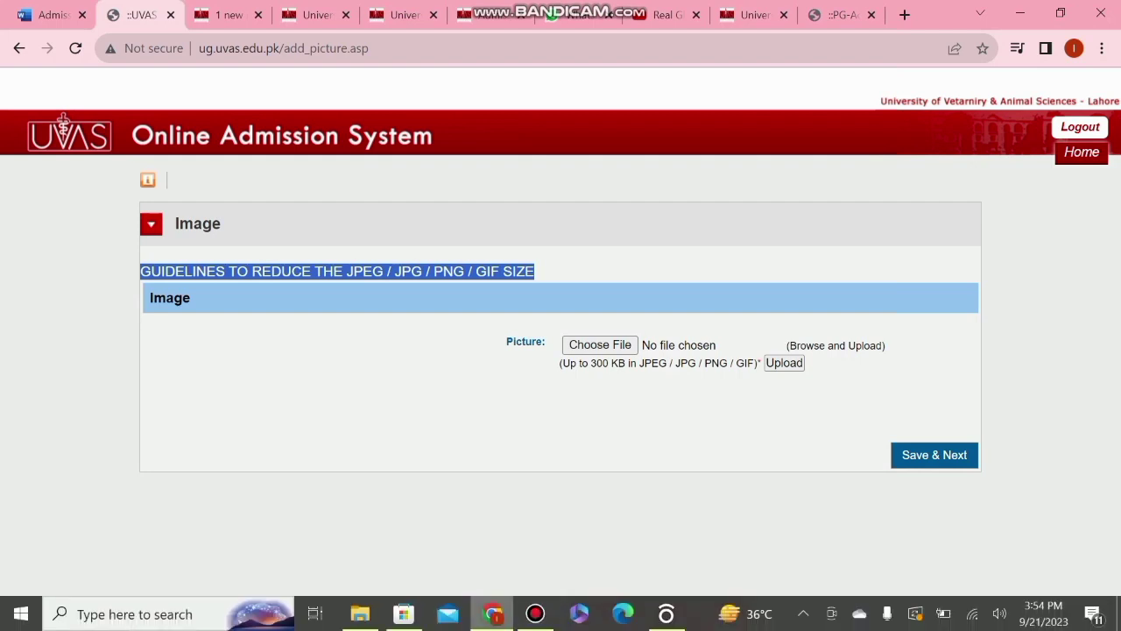
pyautogui.click(535, 613)
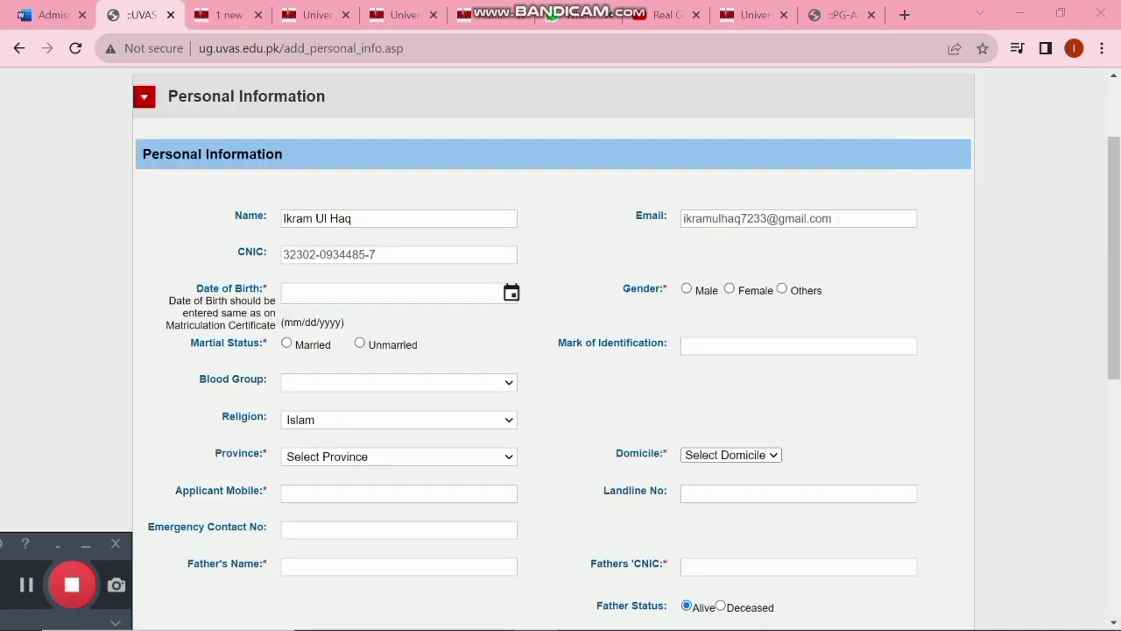
# Review the Personal Information form's name, email, CNIC and date of birth fields, and highlight the Mark of Identification label.
pyautogui.moveTo(143, 154); pyautogui.dragTo(283, 155)
pyautogui.tripleClick(283, 218)
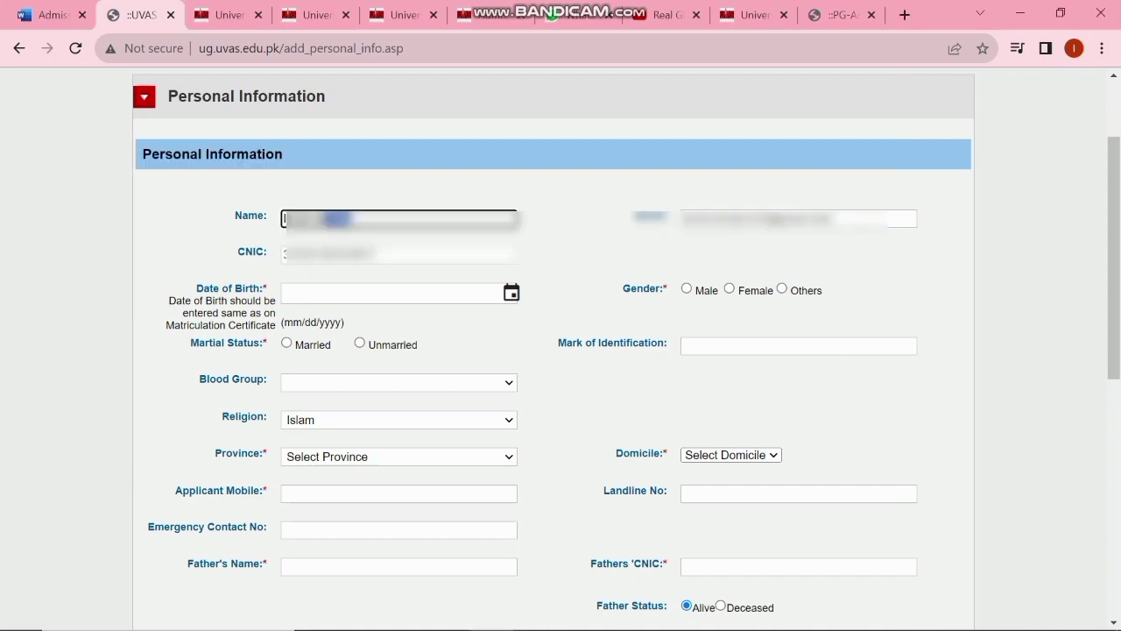
pyautogui.moveTo(683, 219); pyautogui.dragTo(833, 219)
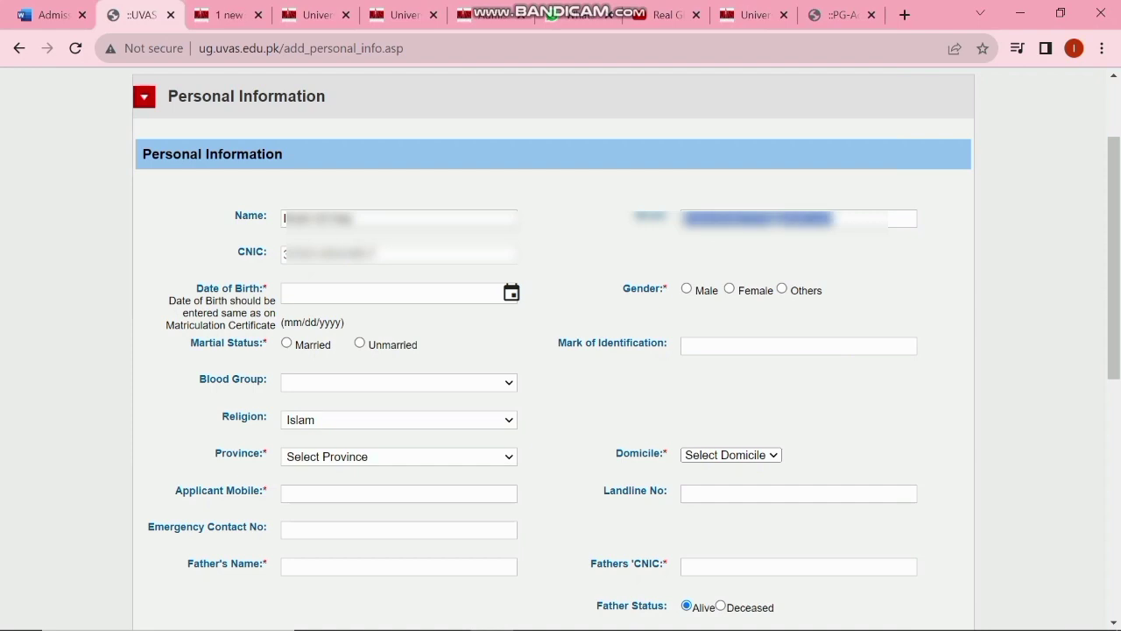
pyautogui.moveTo(377, 254); pyautogui.dragTo(284, 254)
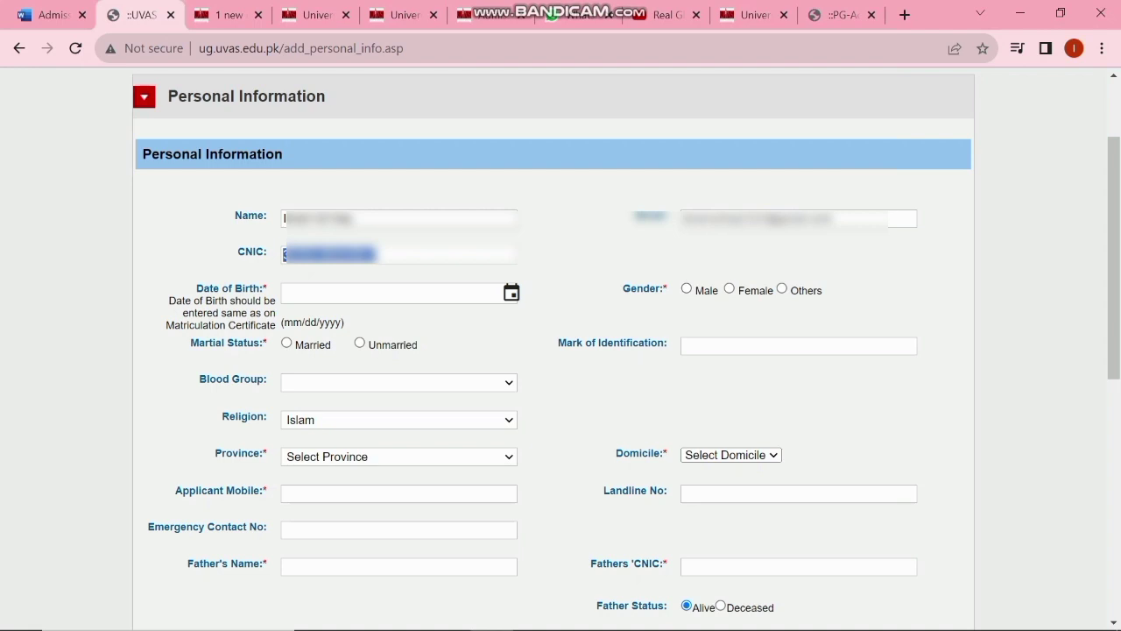
pyautogui.click(394, 294)
pyautogui.click(595, 306)
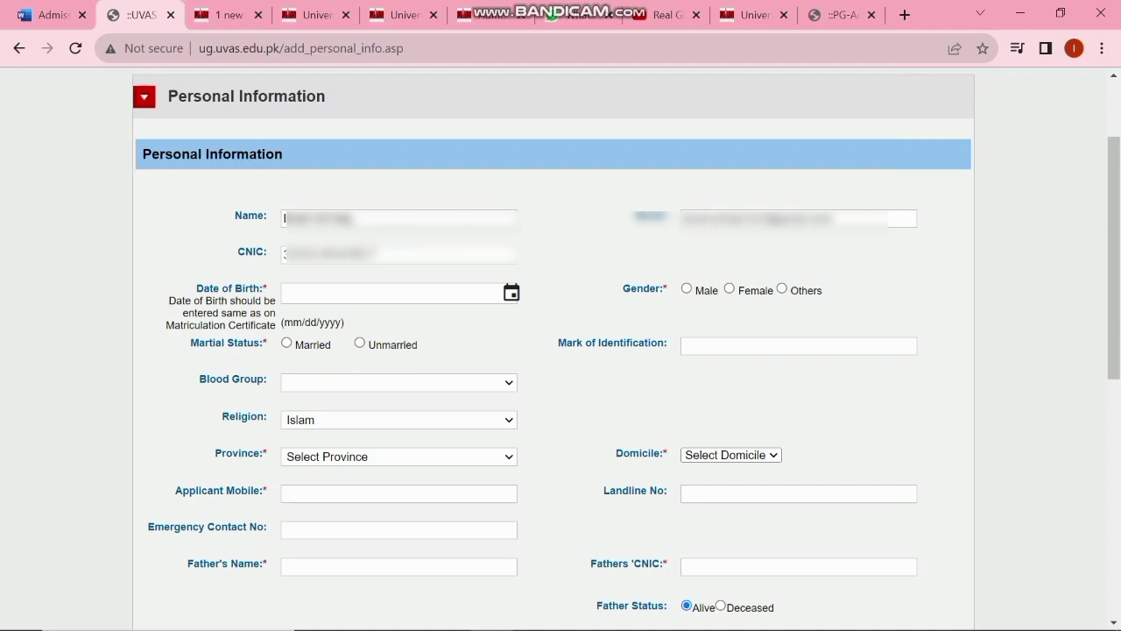
pyautogui.moveTo(565, 342); pyautogui.dragTo(666, 342)
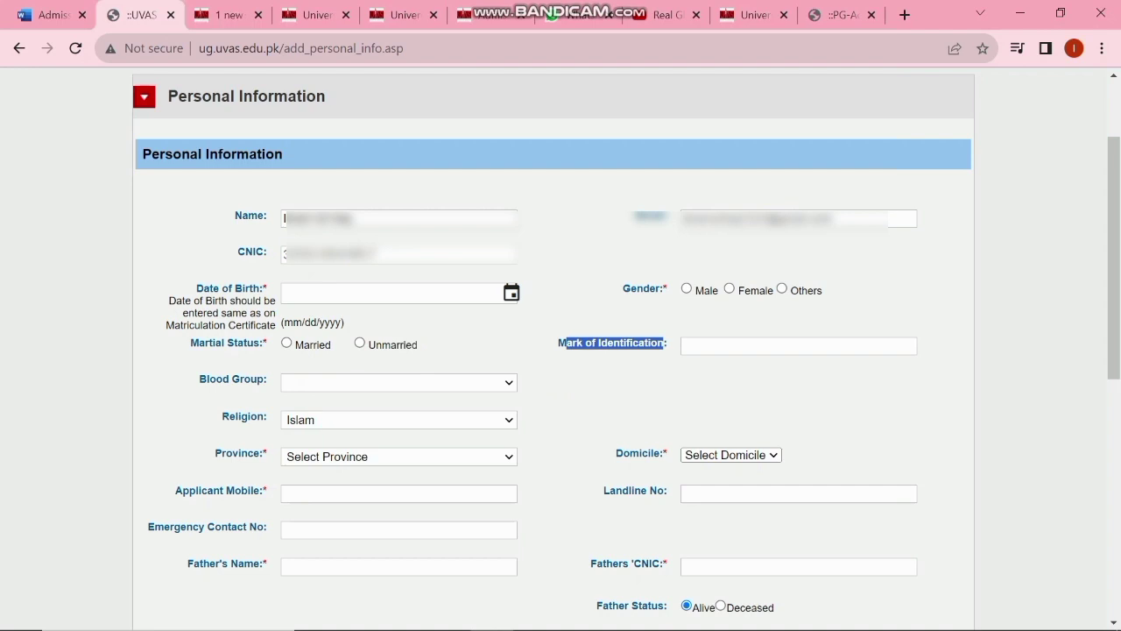
# Set the blood group to AB -ve and choose Islam as the religion in the Personal Information form.
pyautogui.click(398, 382)
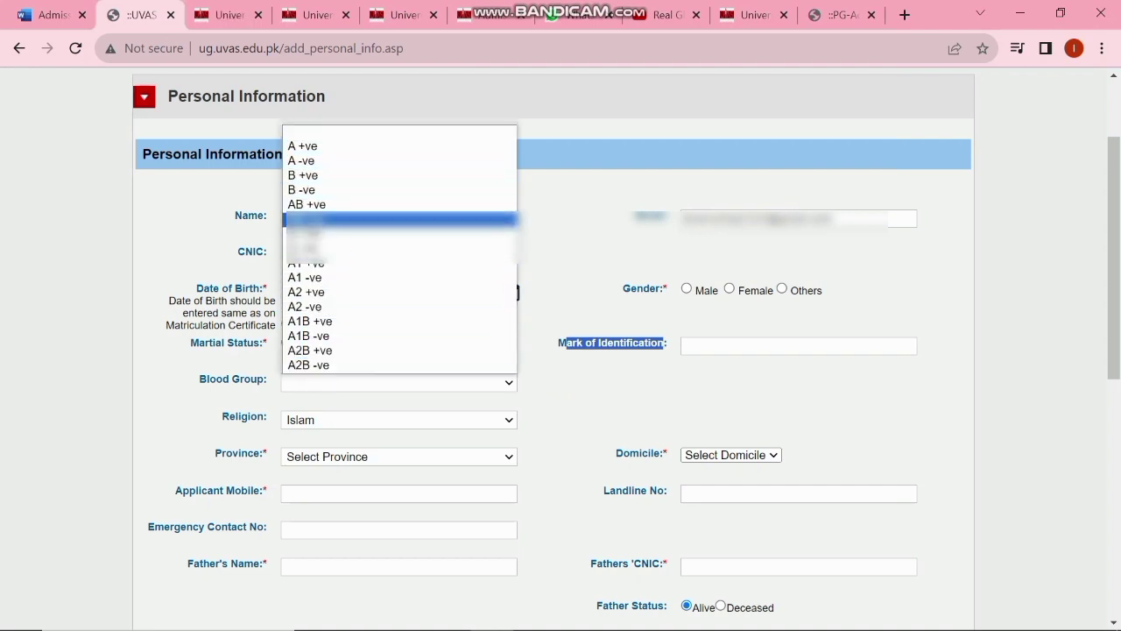
pyautogui.click(399, 219)
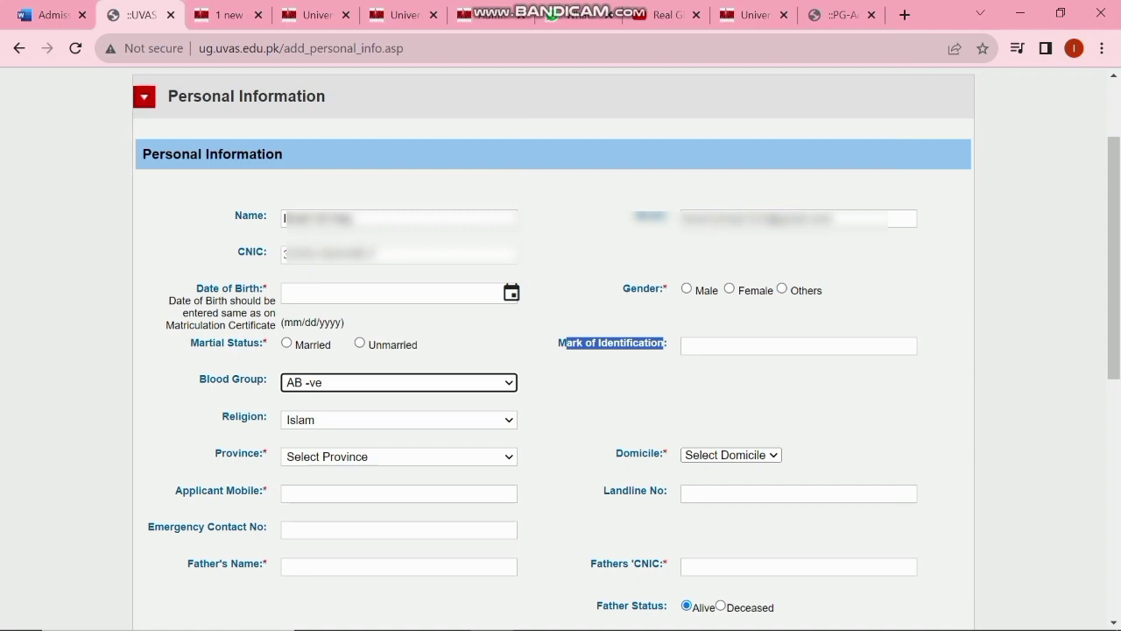
pyautogui.click(398, 419)
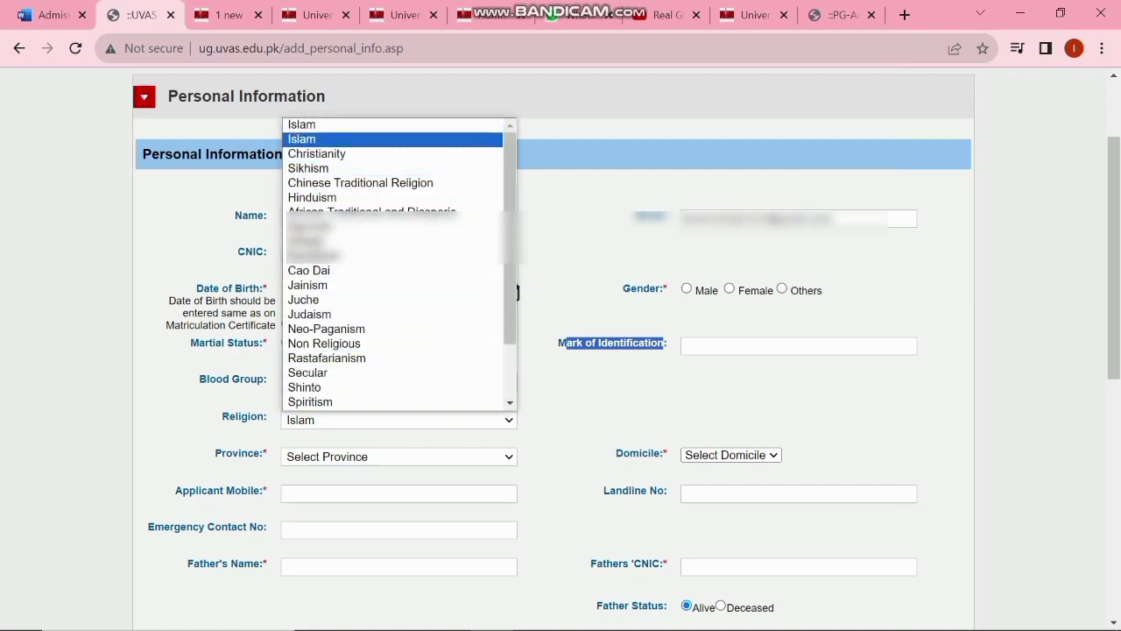
pyautogui.click(394, 139)
# Check the options offered for Province and Domicile without choosing any.
pyautogui.click(398, 456)
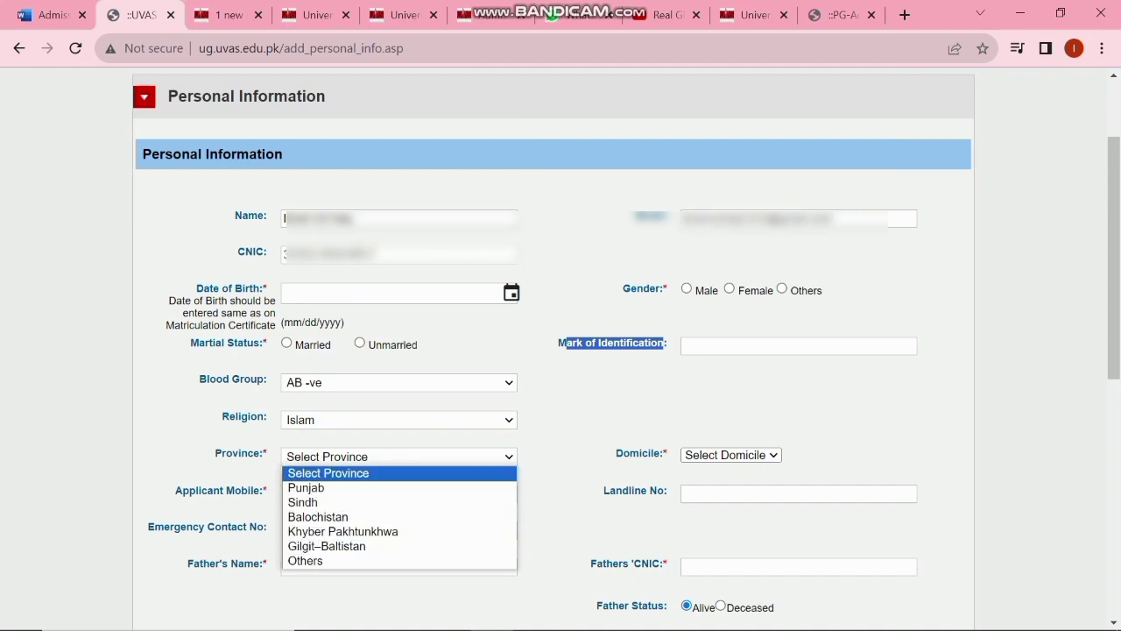
pyautogui.click(595, 421)
pyautogui.click(731, 456)
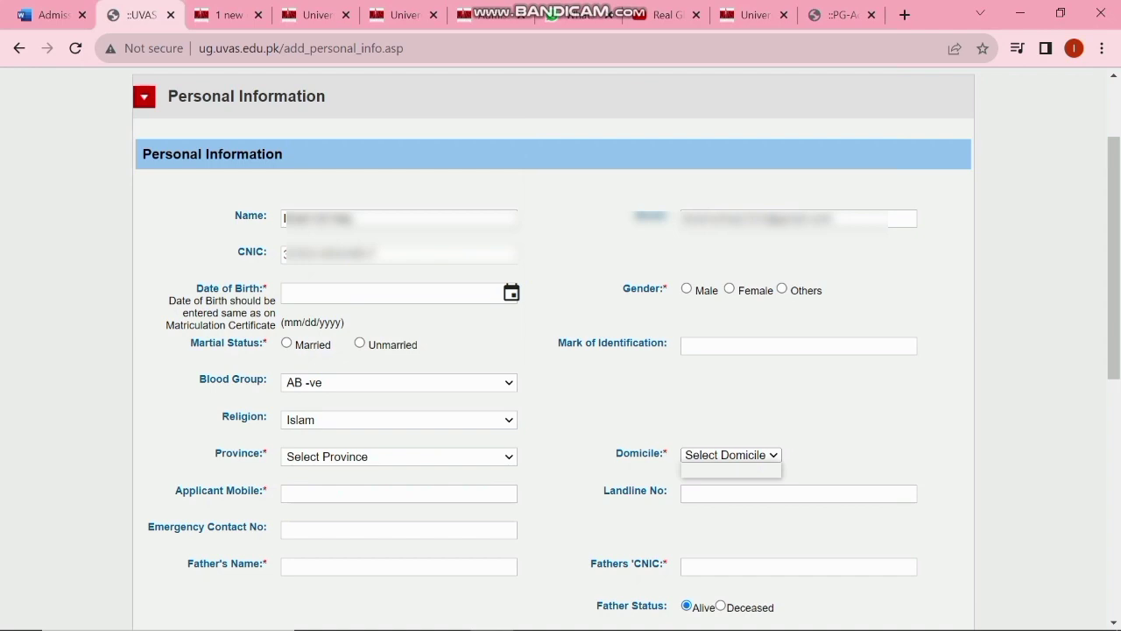
pyautogui.click(731, 455)
pyautogui.click(731, 455)
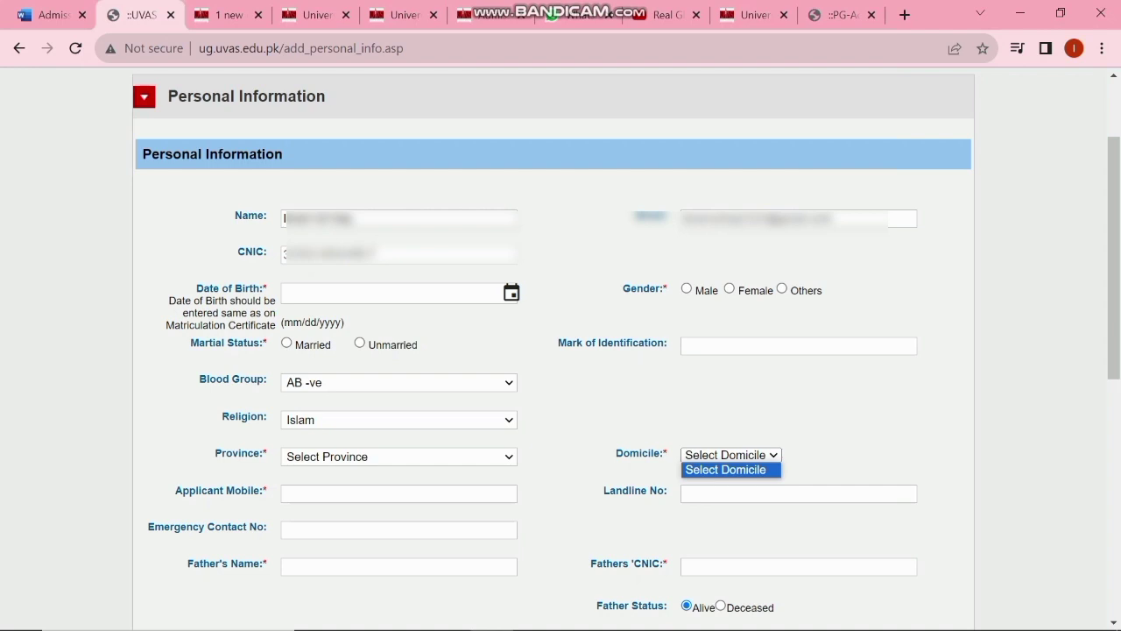
pyautogui.press('Escape')
# Point out the contact fields for the applicant's mobile, landline number and emergency contact number, leaving them empty.
pyautogui.moveTo(220, 490); pyautogui.dragTo(262, 490)
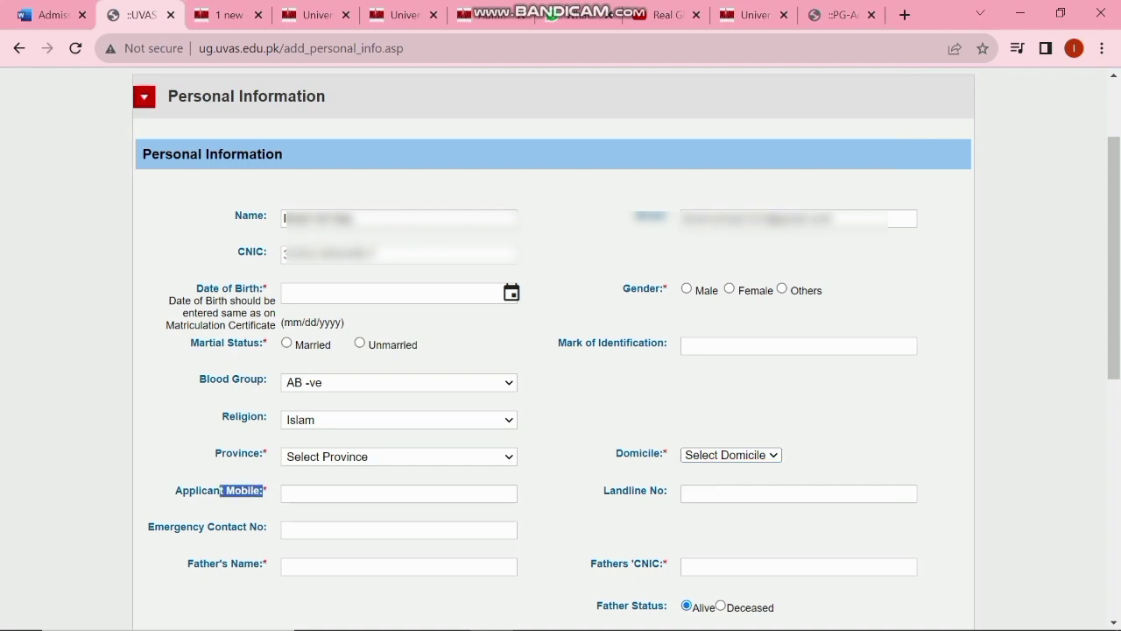
pyautogui.click(350, 494)
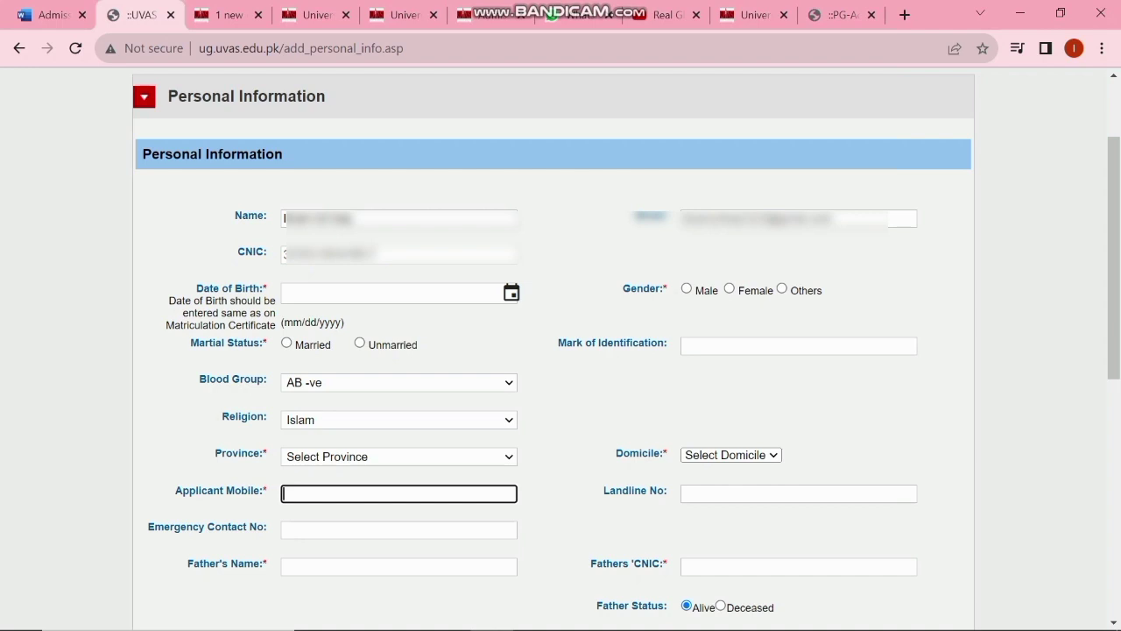
pyautogui.click(798, 494)
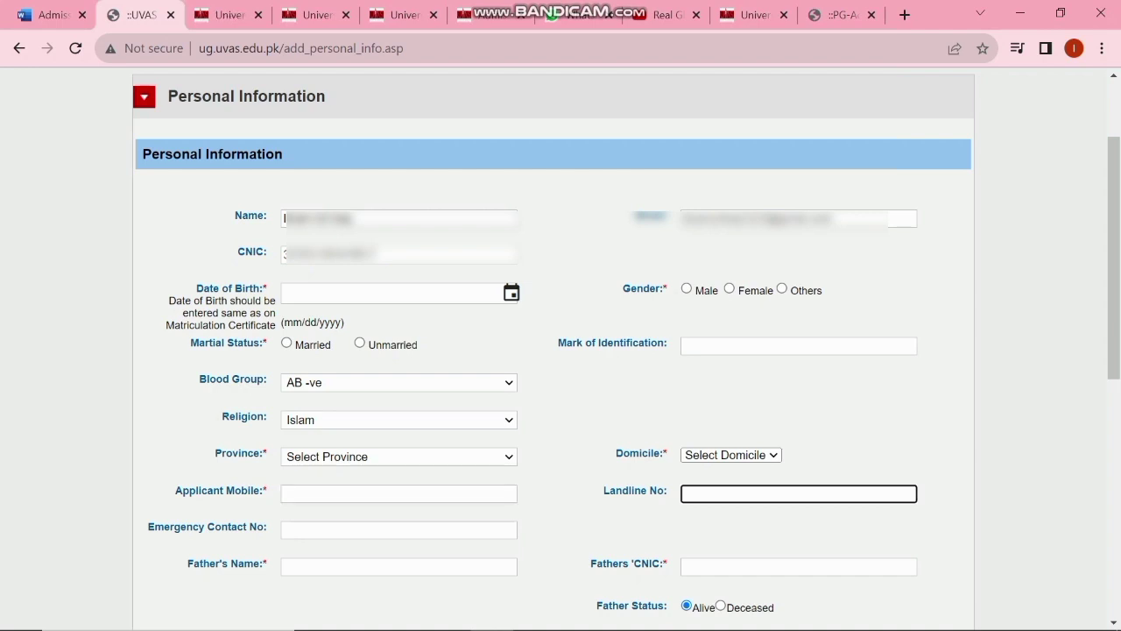
pyautogui.click(399, 494)
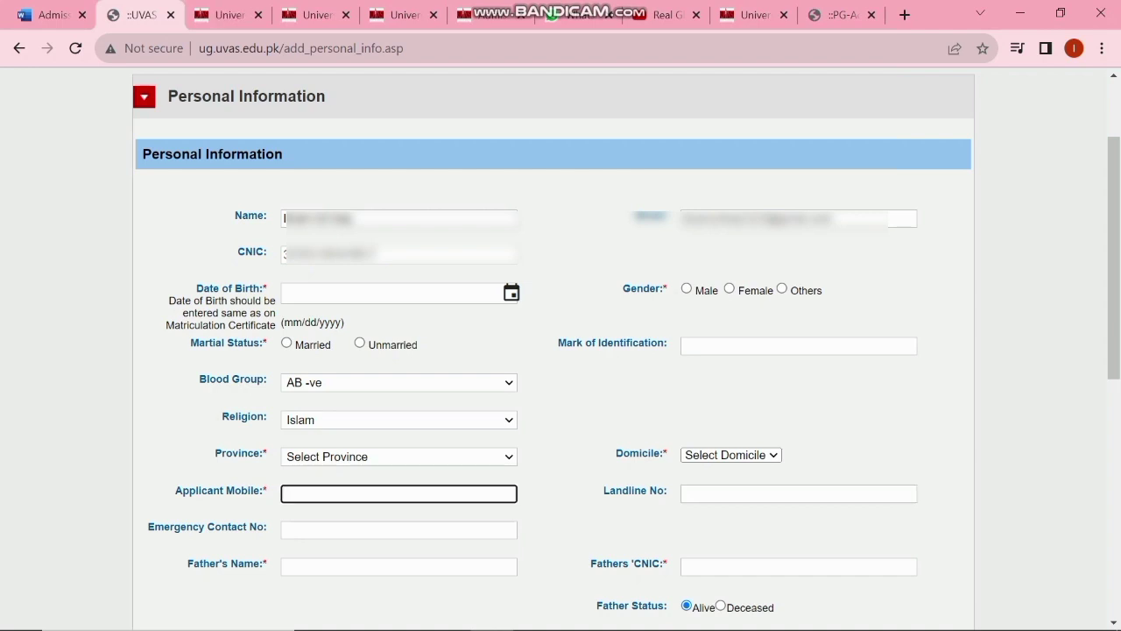
pyautogui.click(797, 494)
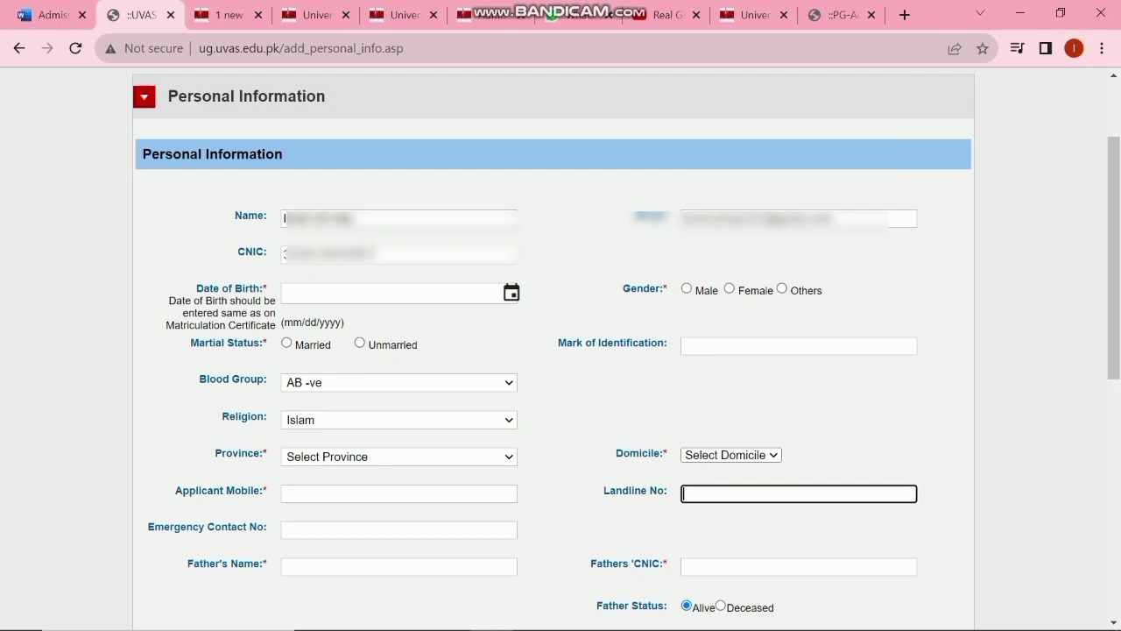
pyautogui.moveTo(269, 527); pyautogui.dragTo(147, 526)
pyautogui.click(398, 530)
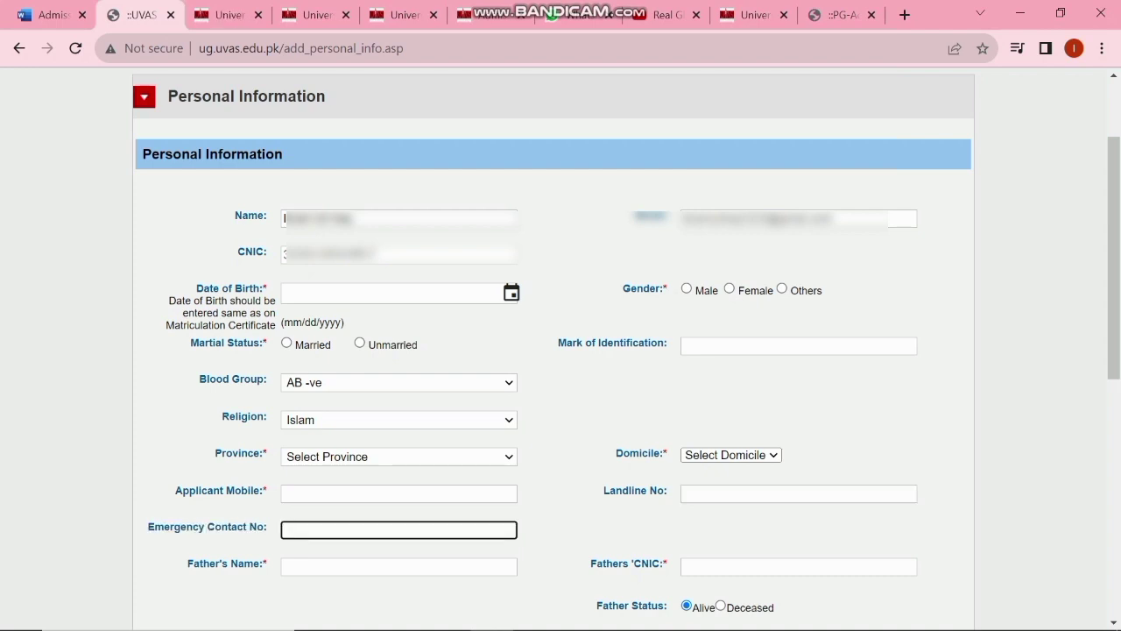
pyautogui.click(399, 494)
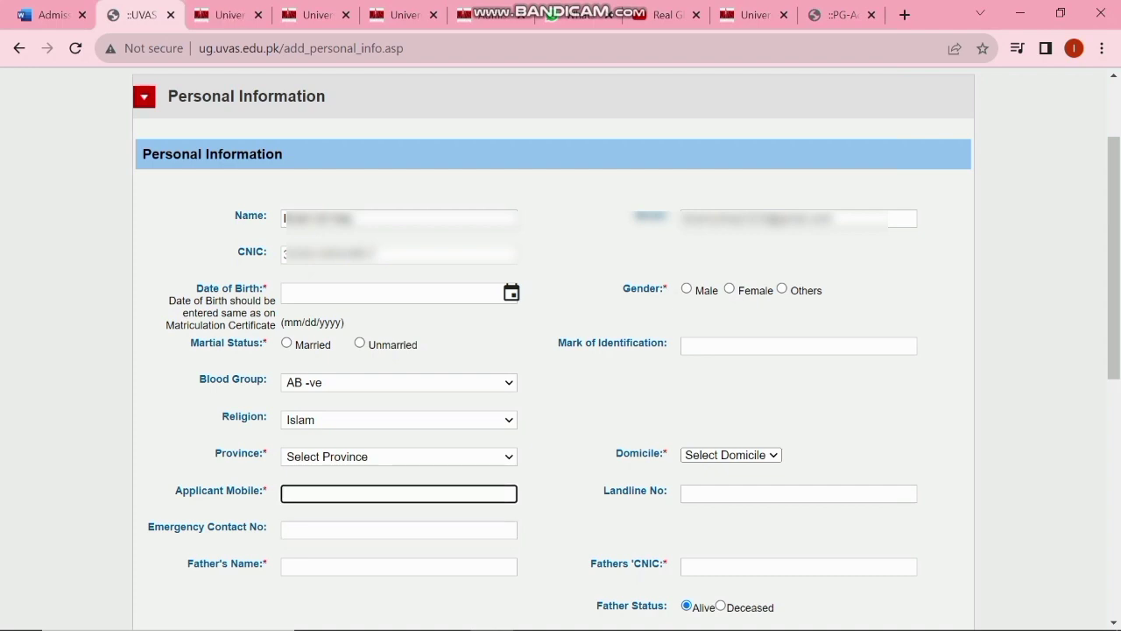
pyautogui.click(399, 530)
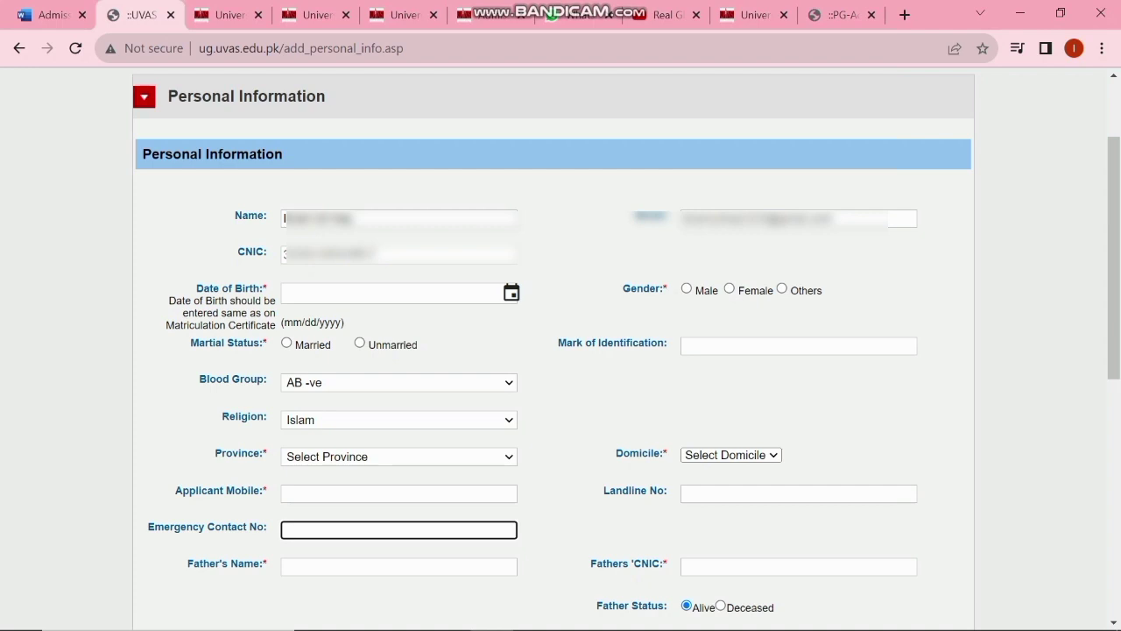
pyautogui.click(399, 494)
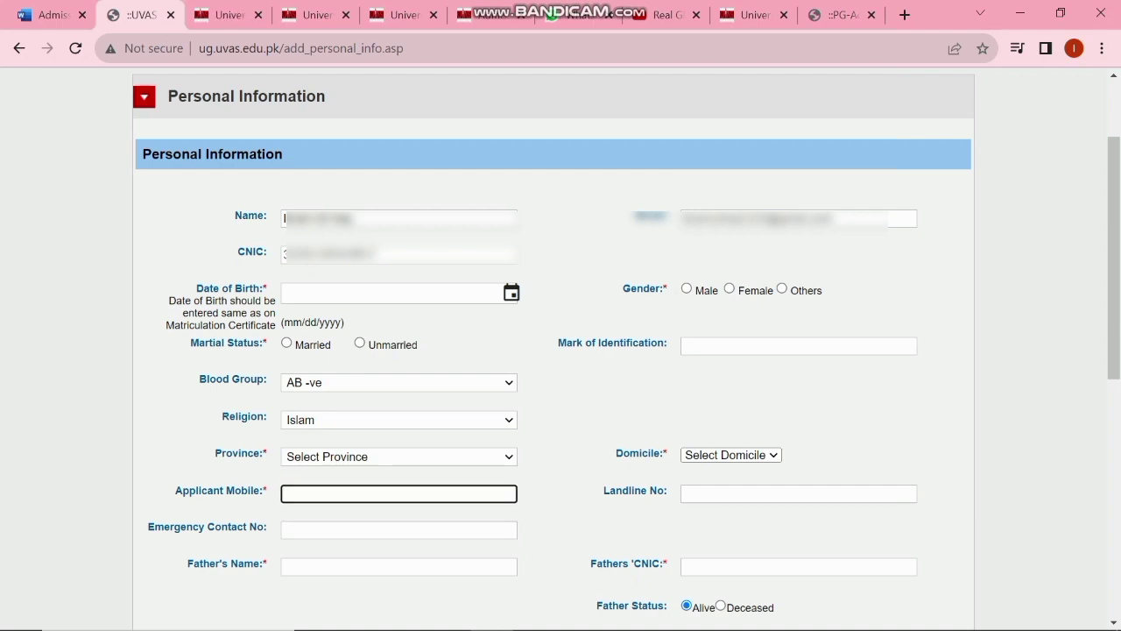
pyautogui.click(398, 530)
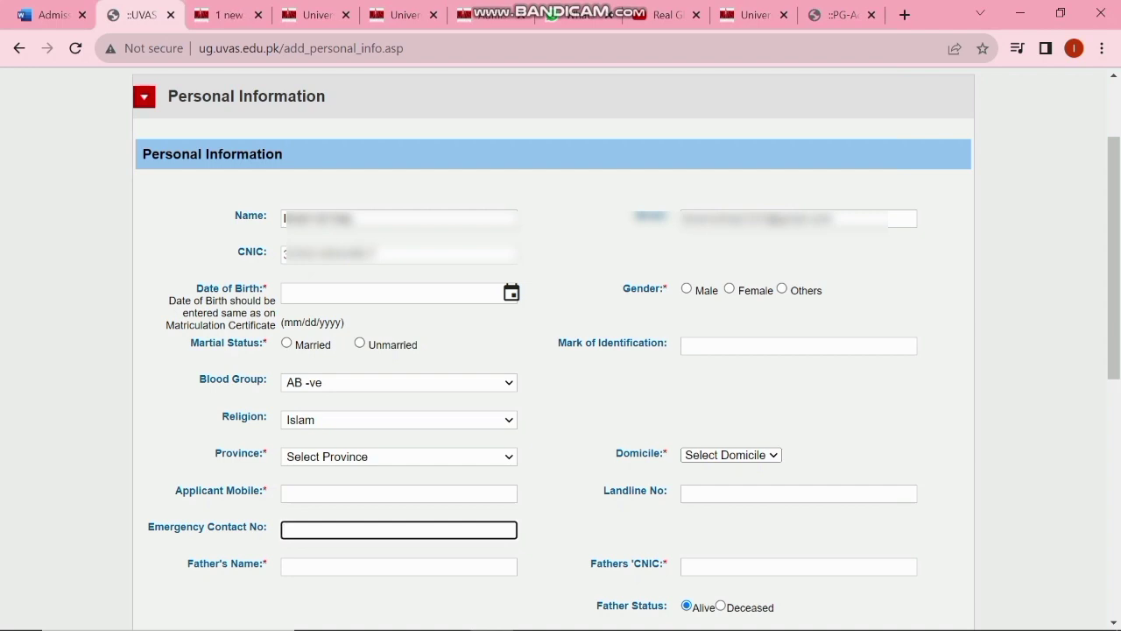
# Go through the father's name, CNIC, profession, monthly income, email and phone number fields without filling them in.
pyautogui.click(398, 567)
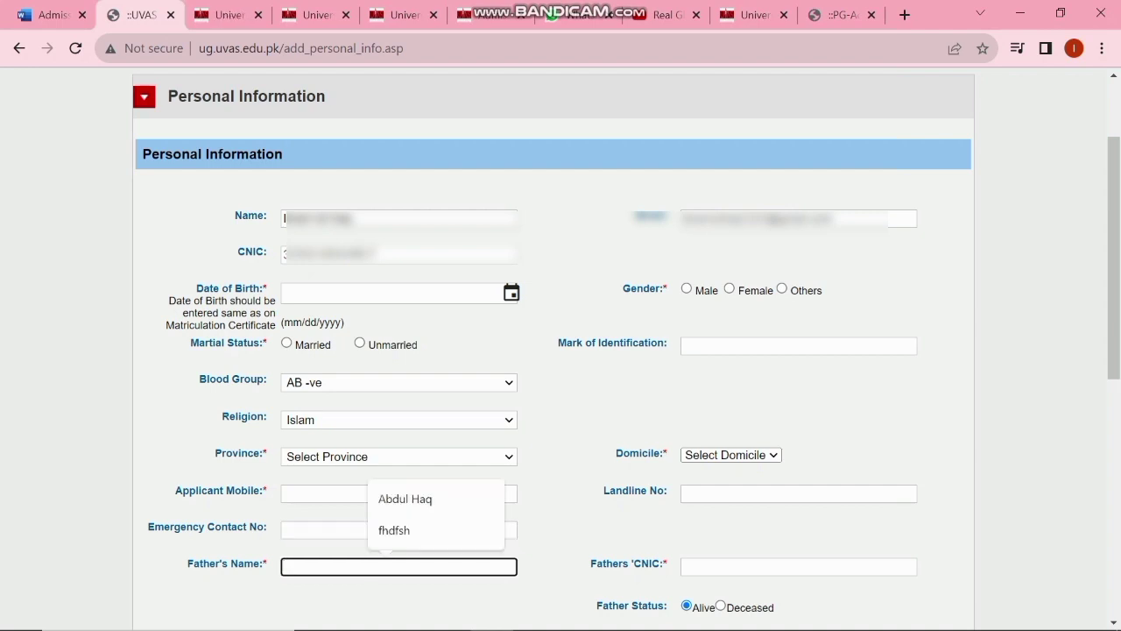
pyautogui.click(799, 567)
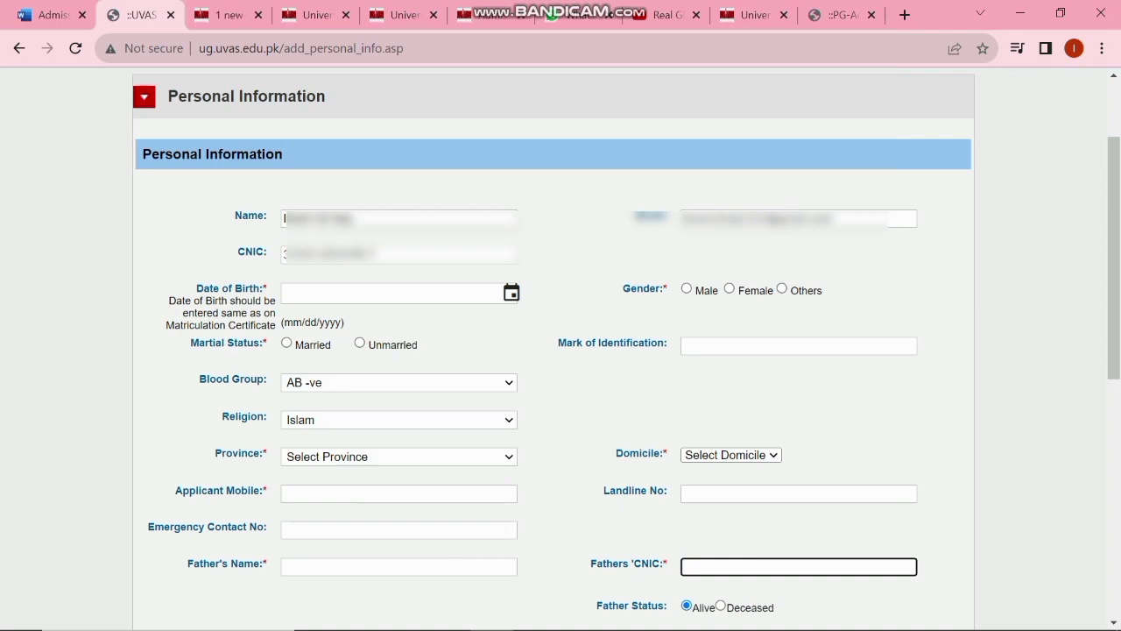
pyautogui.moveTo(491, 624)
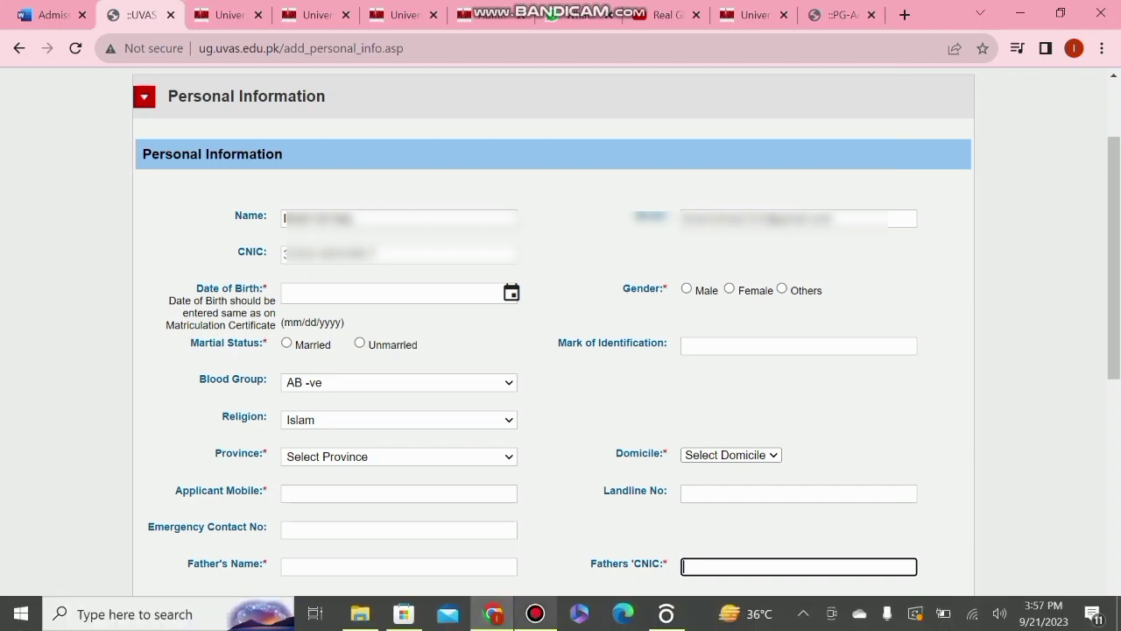
pyautogui.click(535, 613)
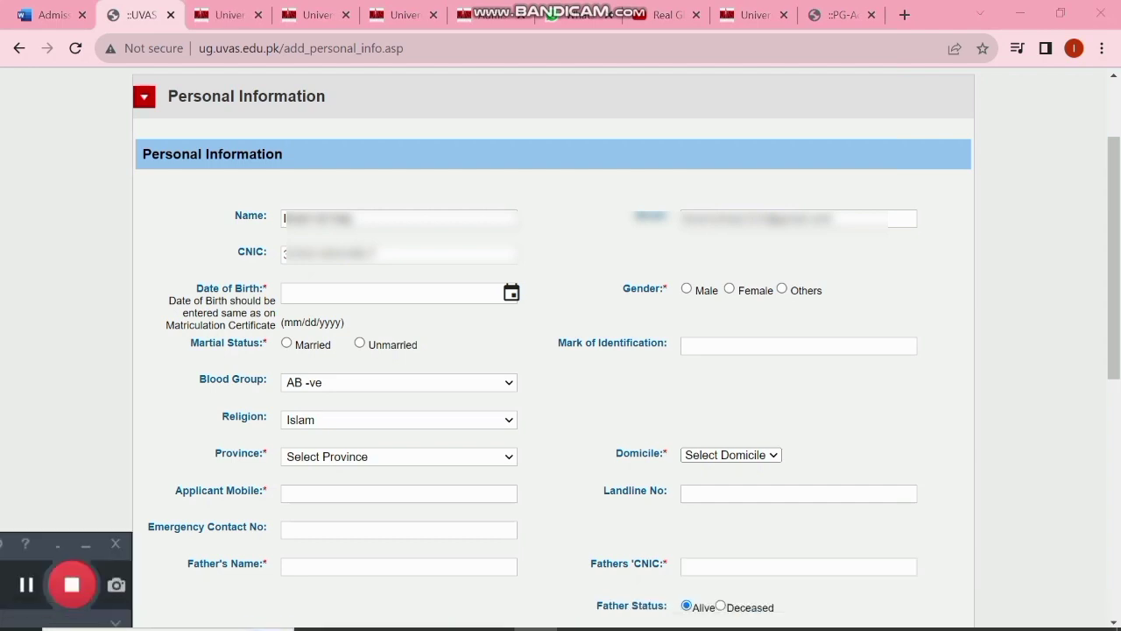
pyautogui.scroll(-5, 560, 351)
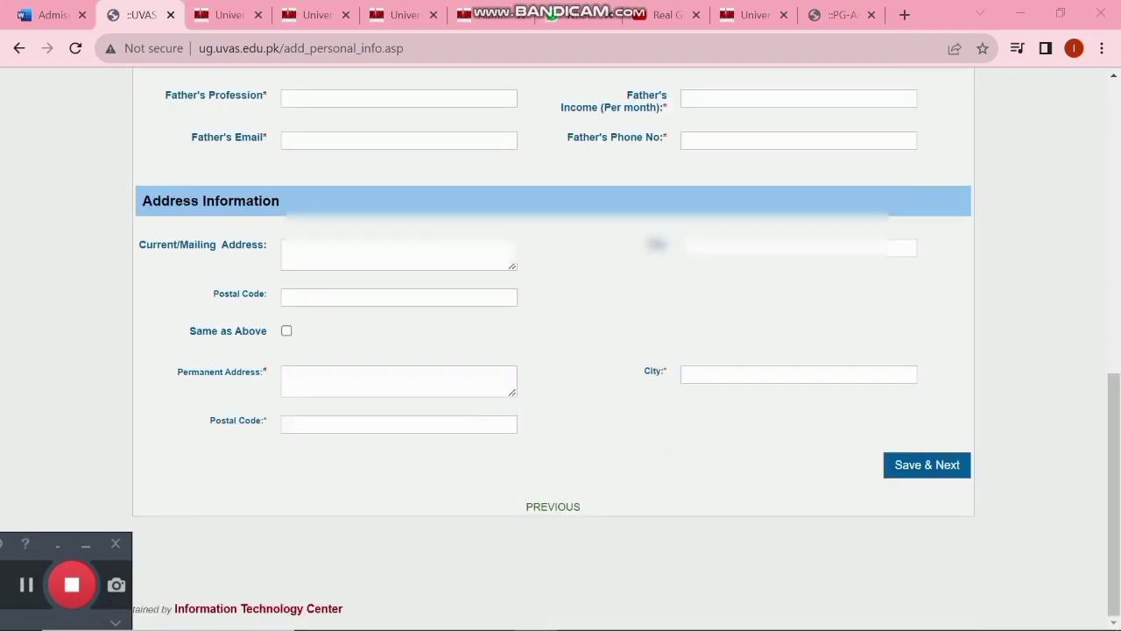
pyautogui.moveTo(171, 95); pyautogui.dragTo(268, 96)
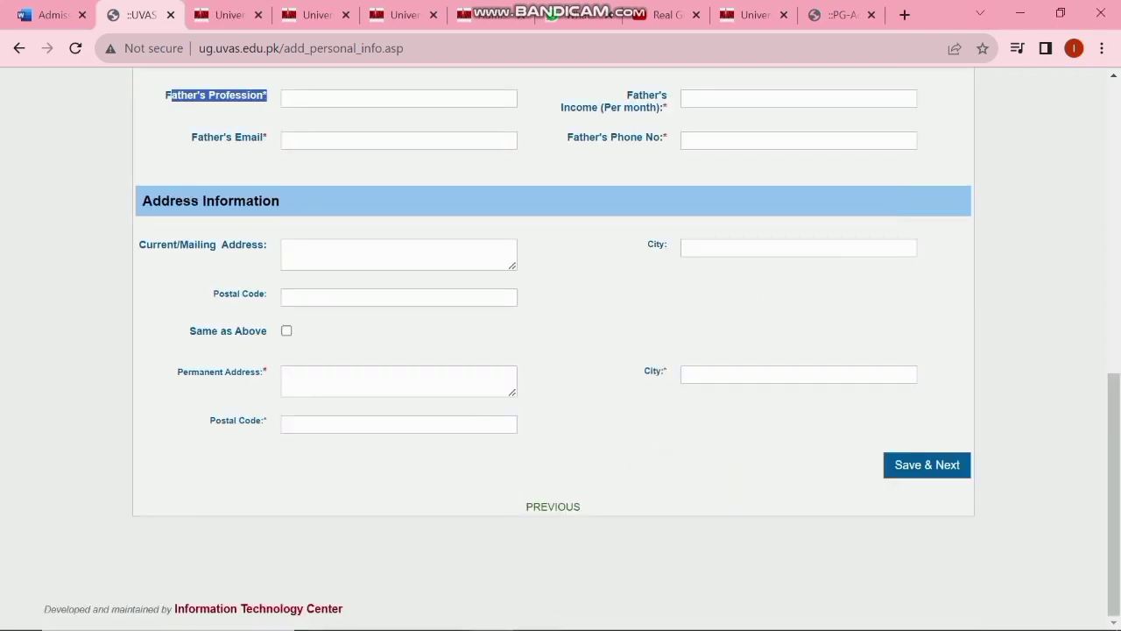
pyautogui.click(385, 98)
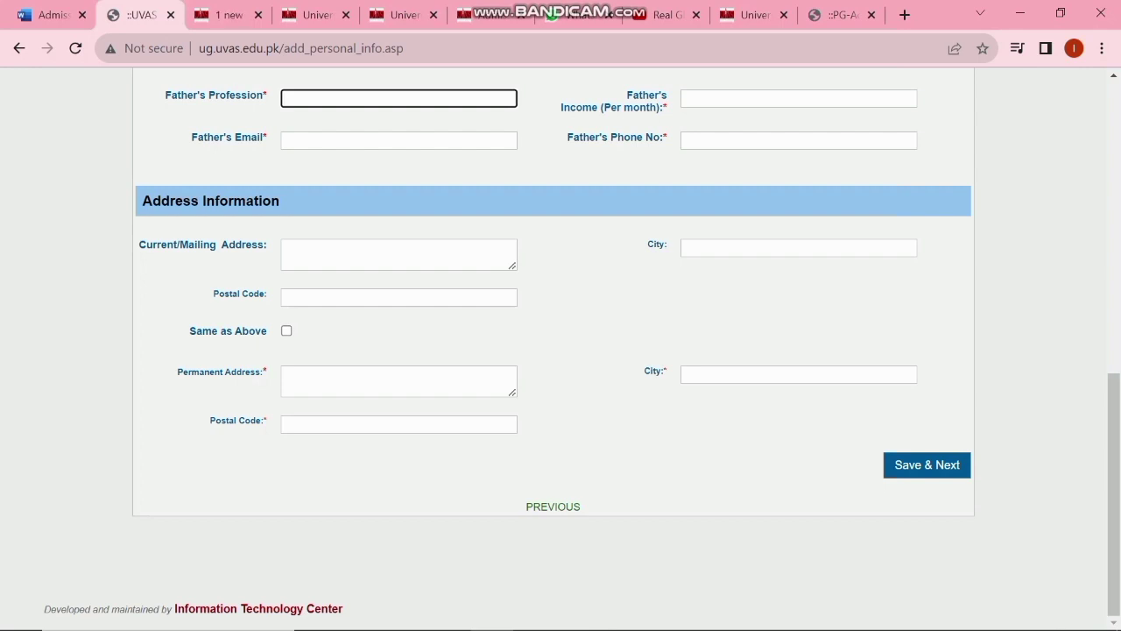
pyautogui.click(798, 98)
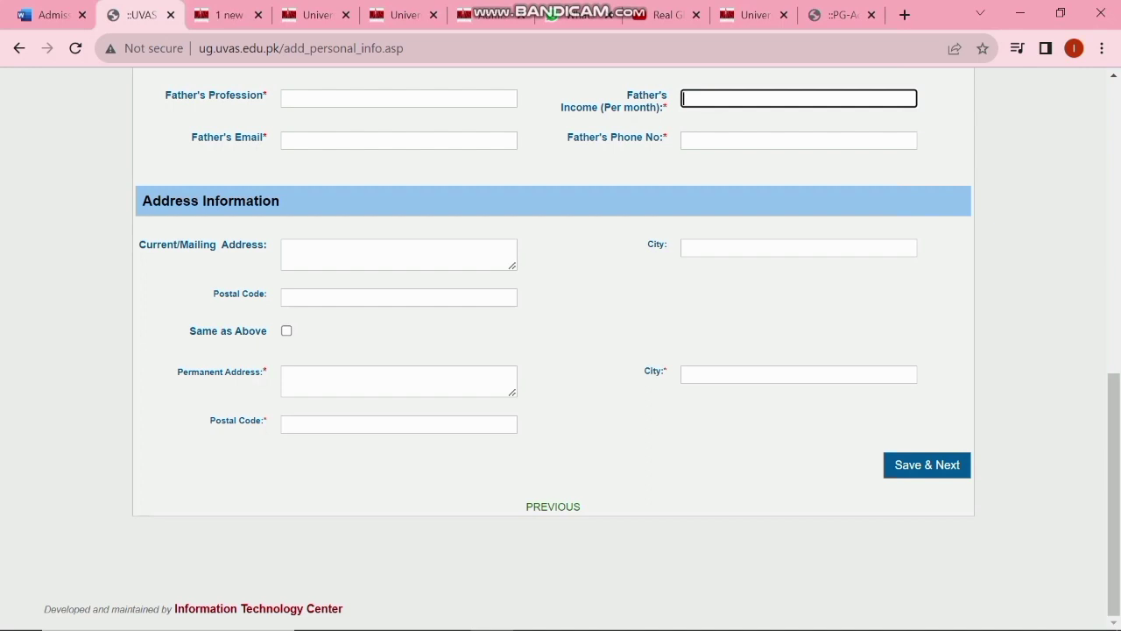
pyautogui.click(398, 140)
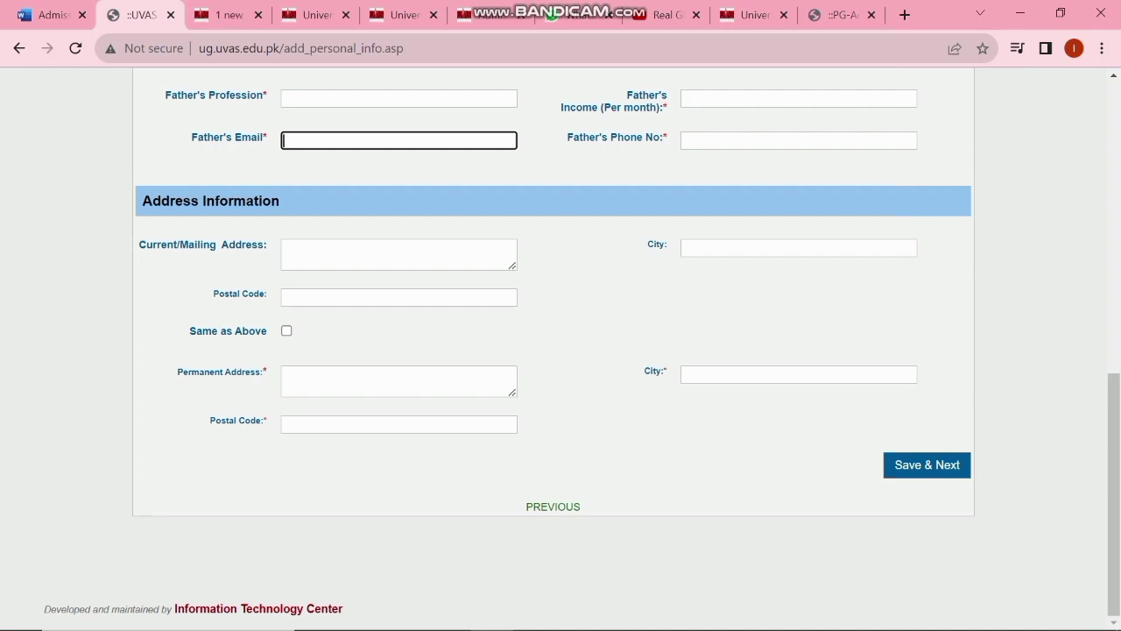
pyautogui.click(797, 141)
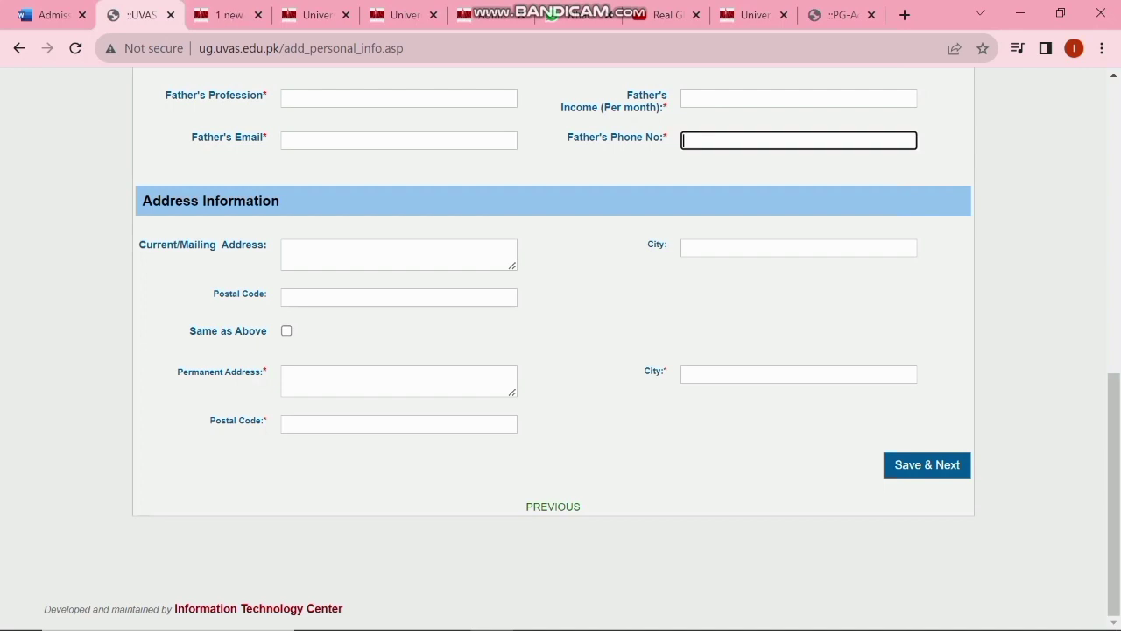
# Point out the current/mailing address, city and postal code fields under Address Information, leaving them empty.
pyautogui.moveTo(142, 200); pyautogui.dragTo(280, 201)
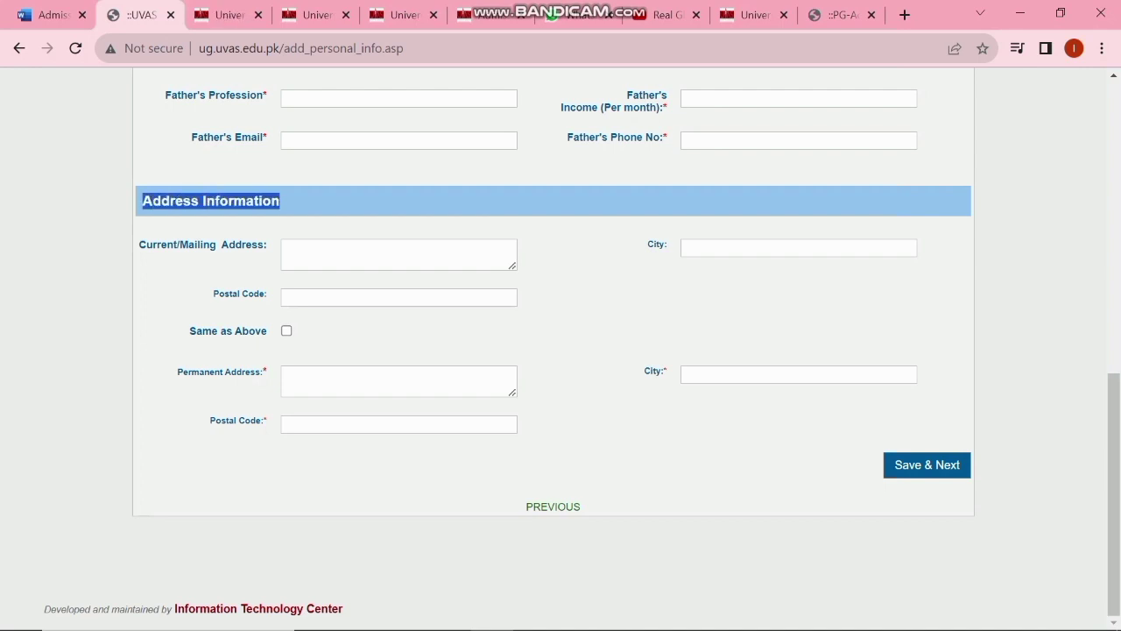
pyautogui.click(398, 255)
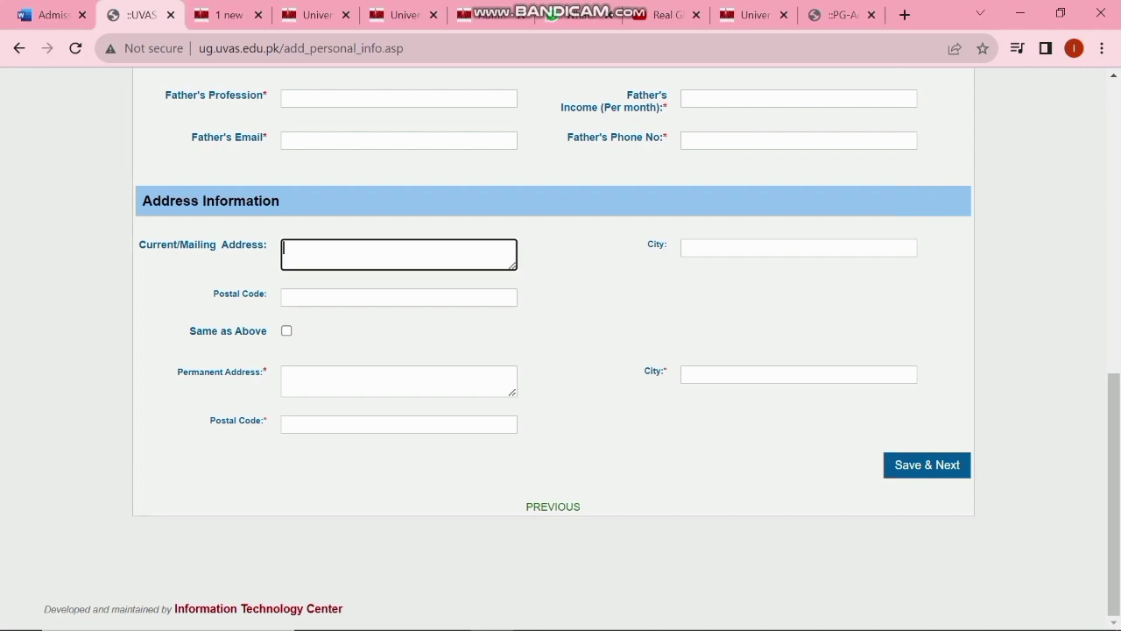
pyautogui.moveTo(139, 244); pyautogui.dragTo(252, 244)
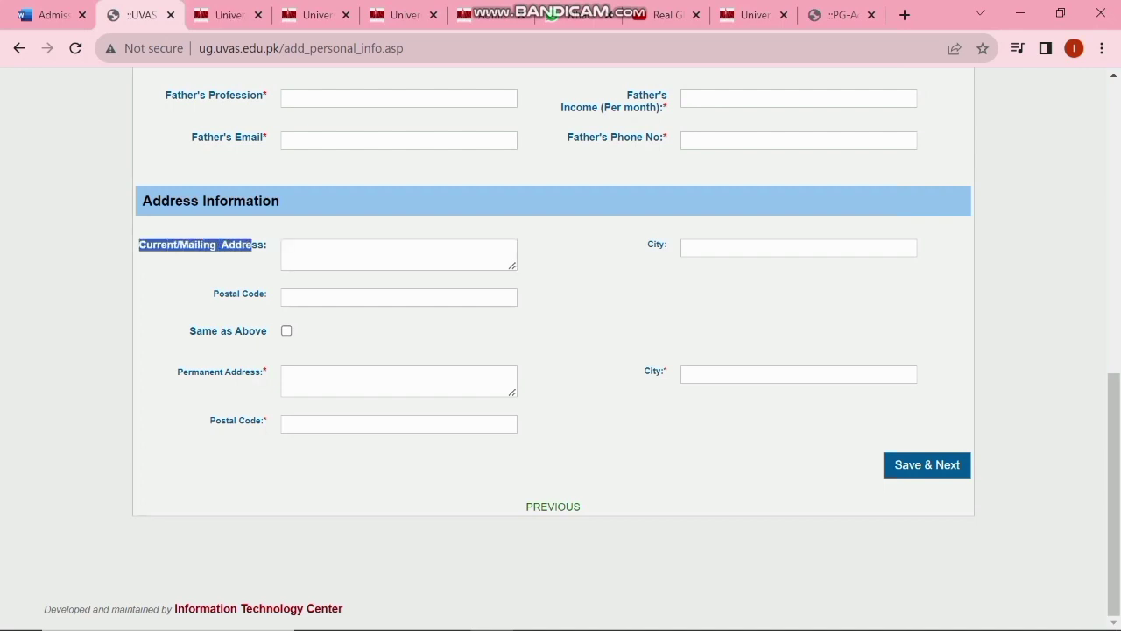
pyautogui.click(398, 255)
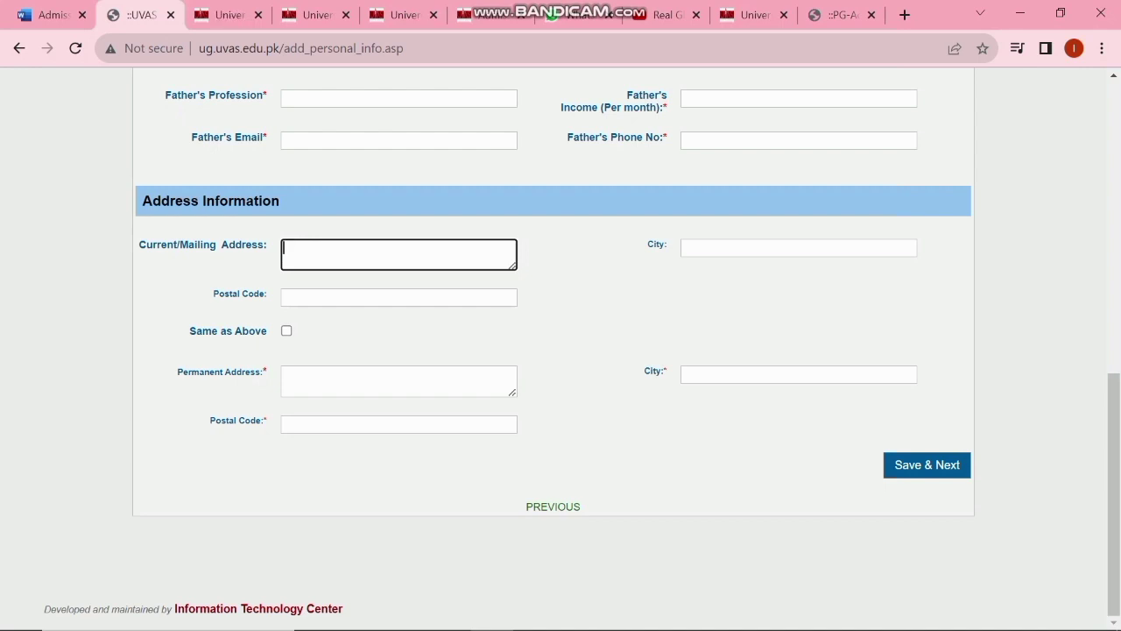
pyautogui.click(799, 248)
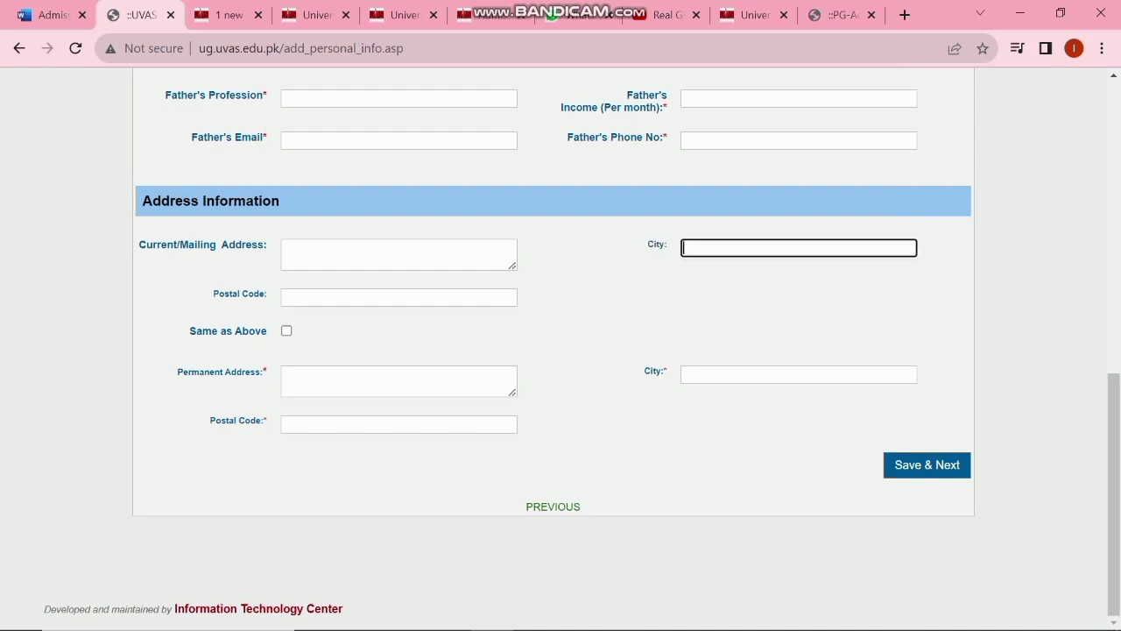
pyautogui.click(399, 298)
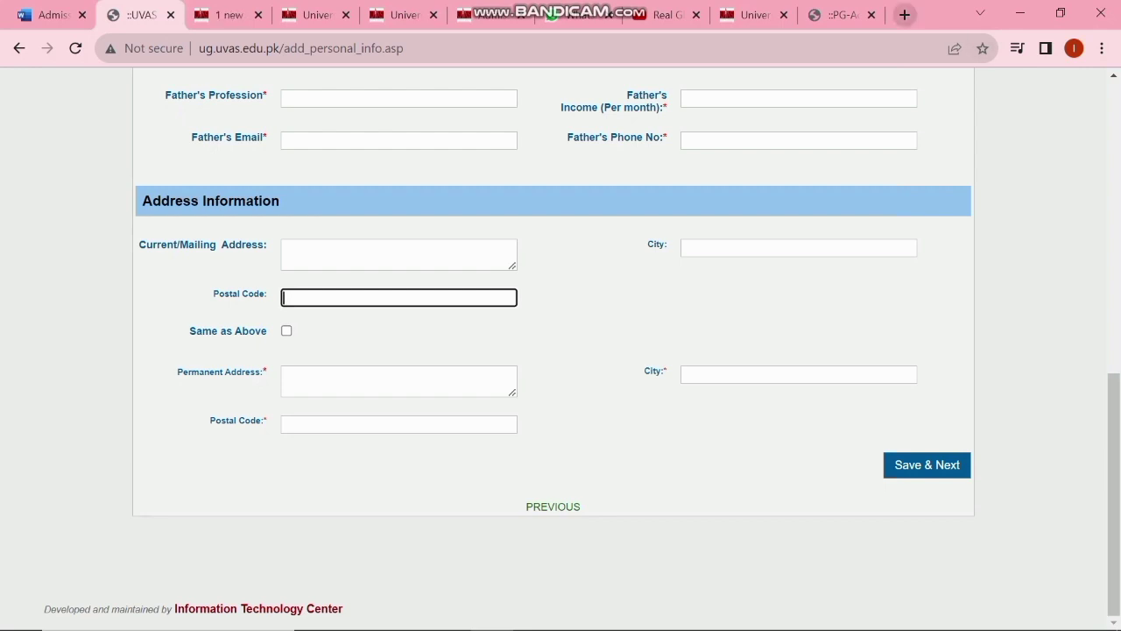
# Search Google for "multan postel code" in a new tab and look through the results.
pyautogui.click(904, 15)
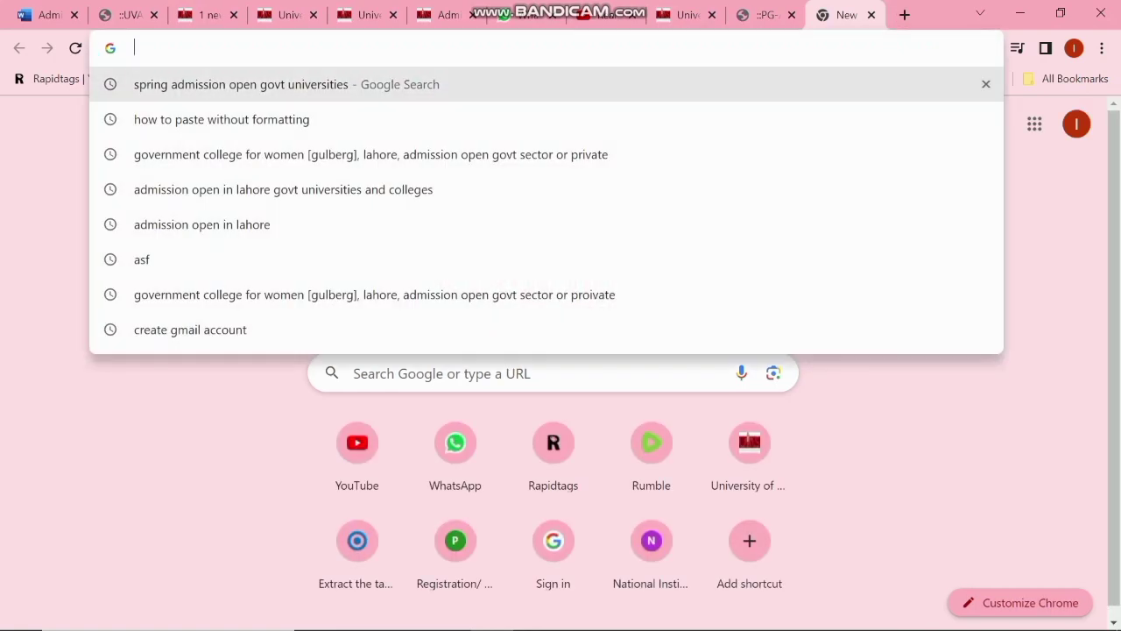
pyautogui.write('multan ')
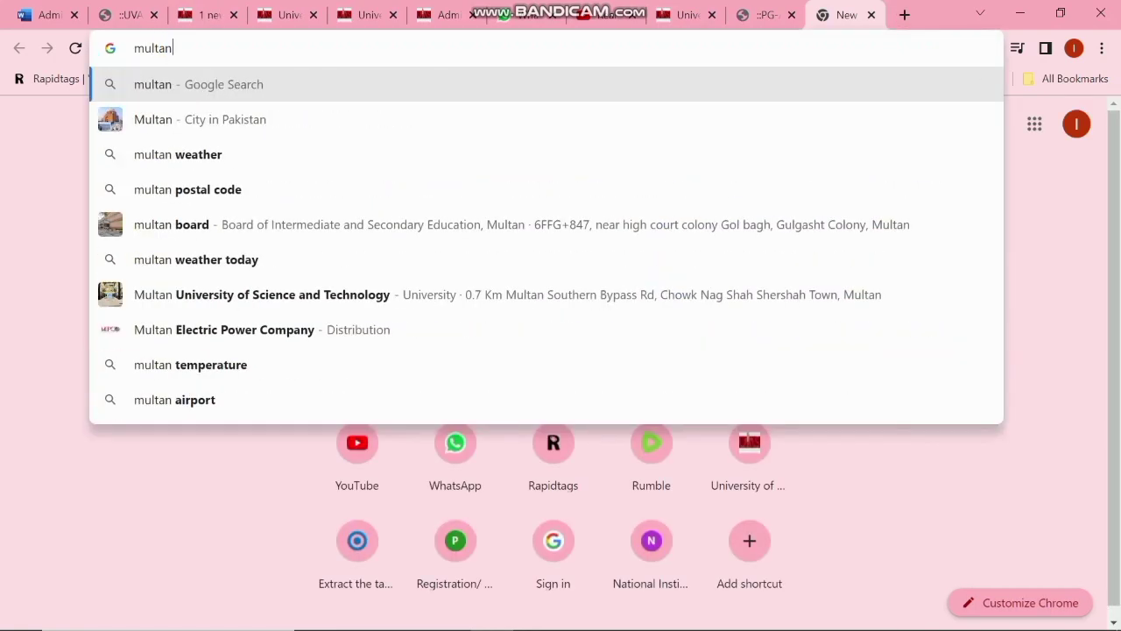
pyautogui.write('po')
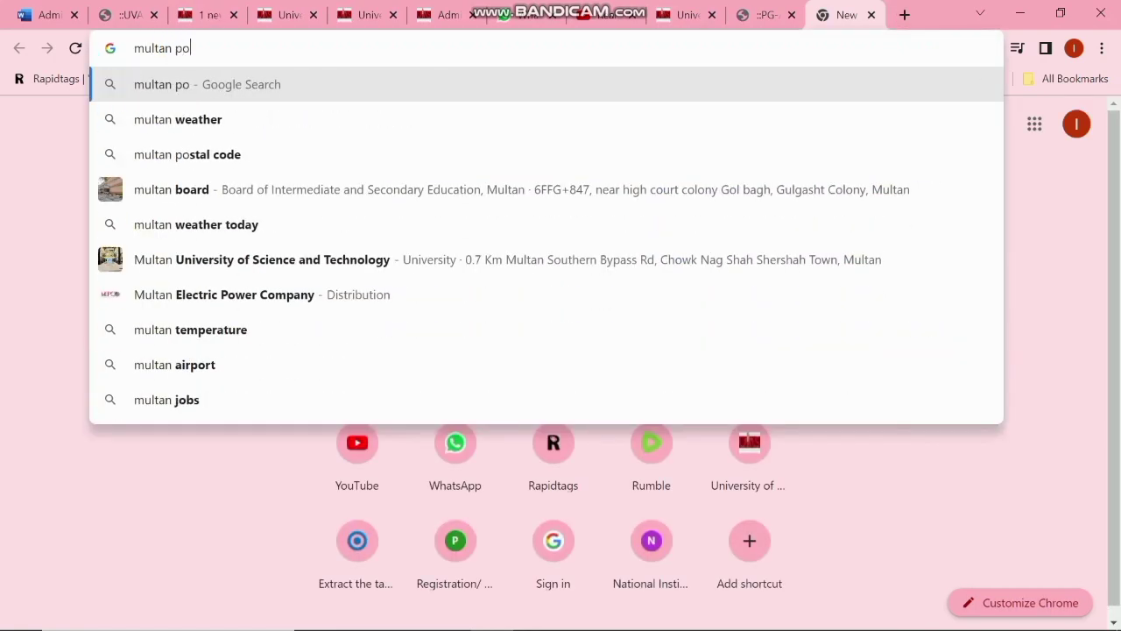
pyautogui.write('stel code')
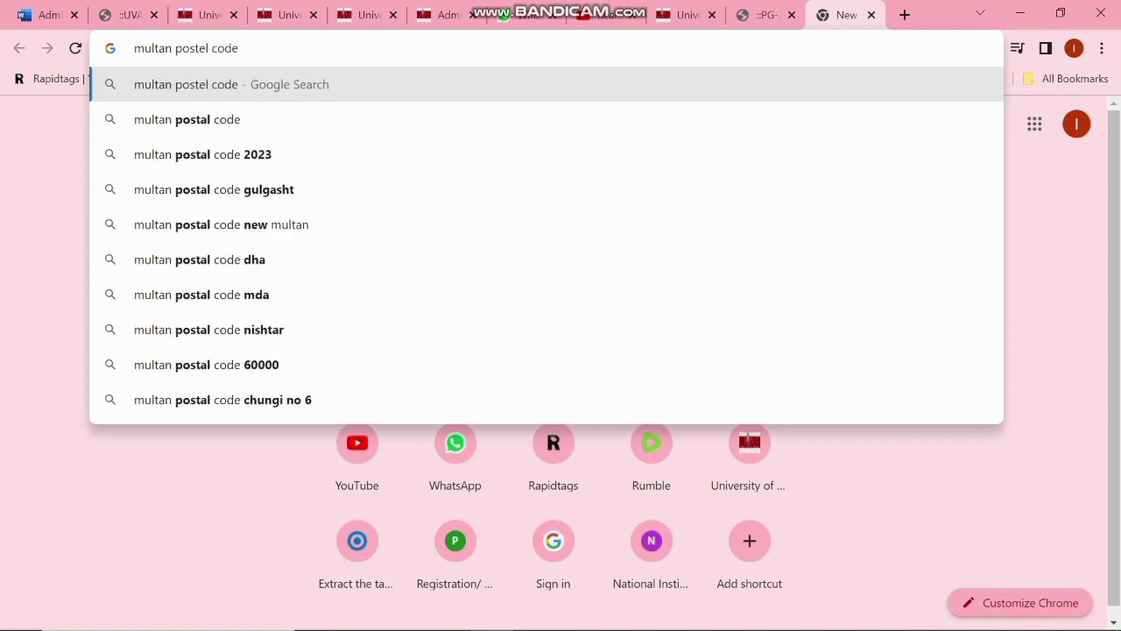
pyautogui.press('Return')
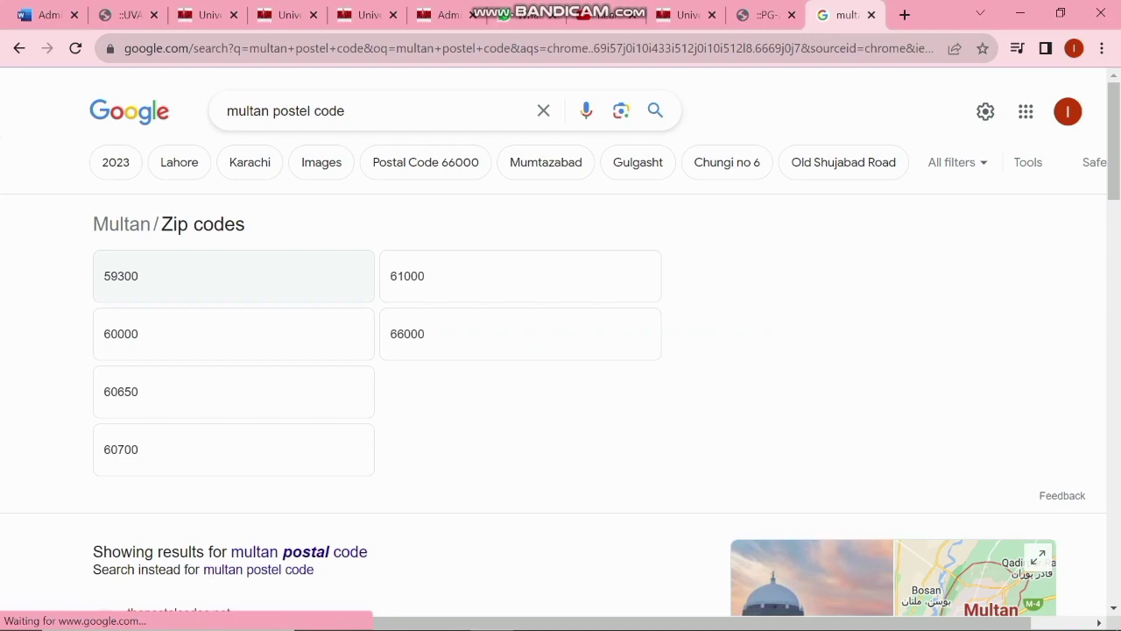
pyautogui.scroll(-10, 228, 403)
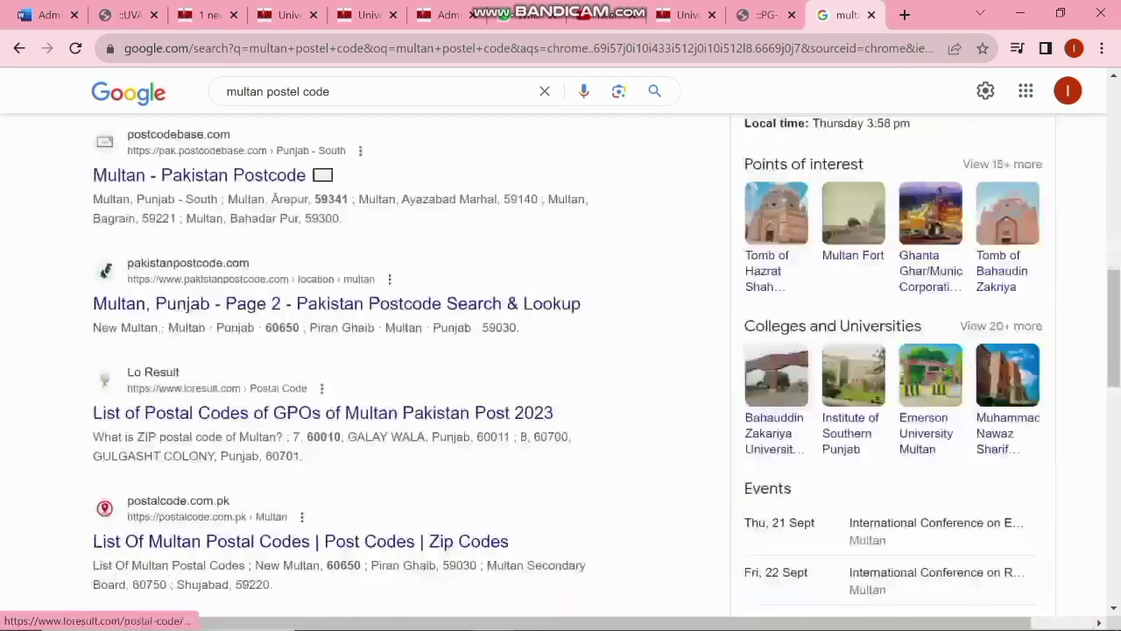
pyautogui.scroll(10, 520, 276)
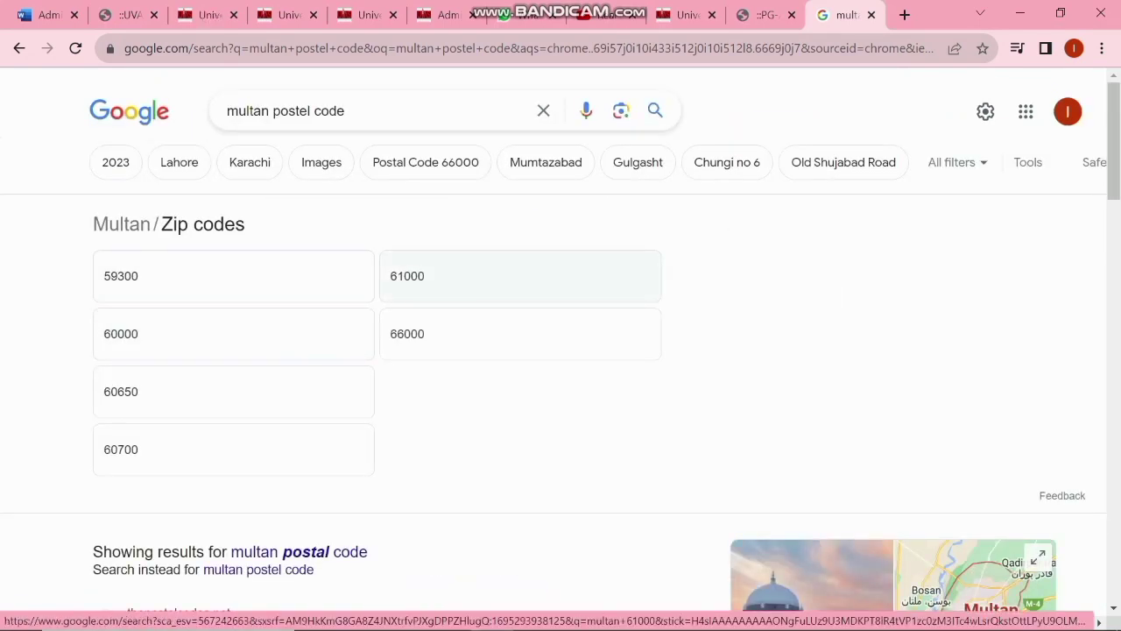
pyautogui.click(368, 111)
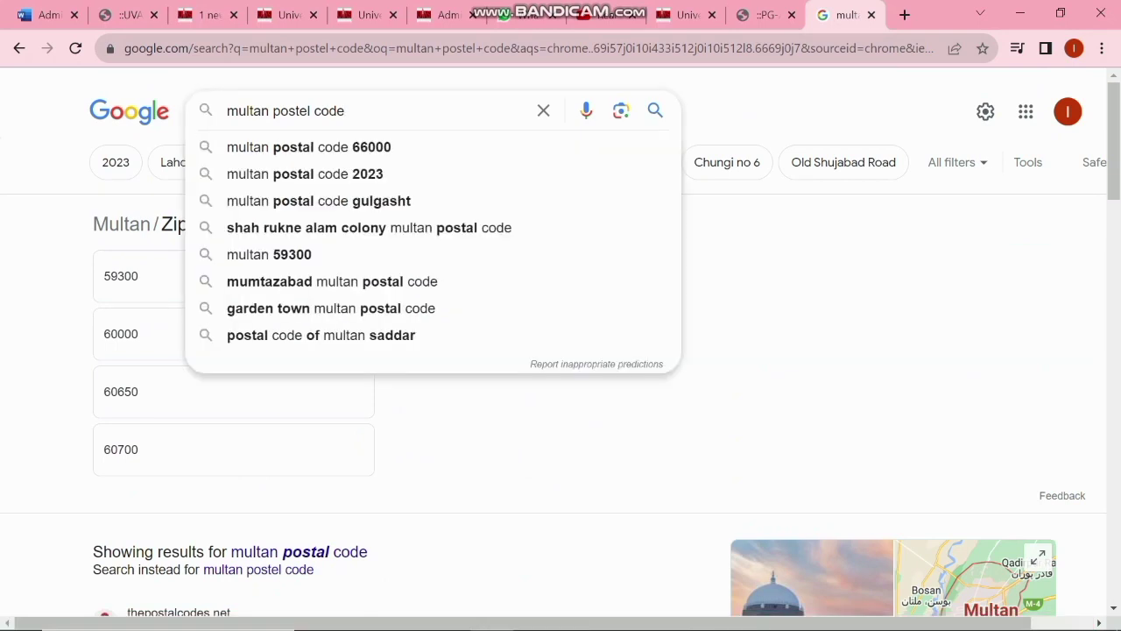
pyautogui.moveTo(345, 111); pyautogui.dragTo(225, 111)
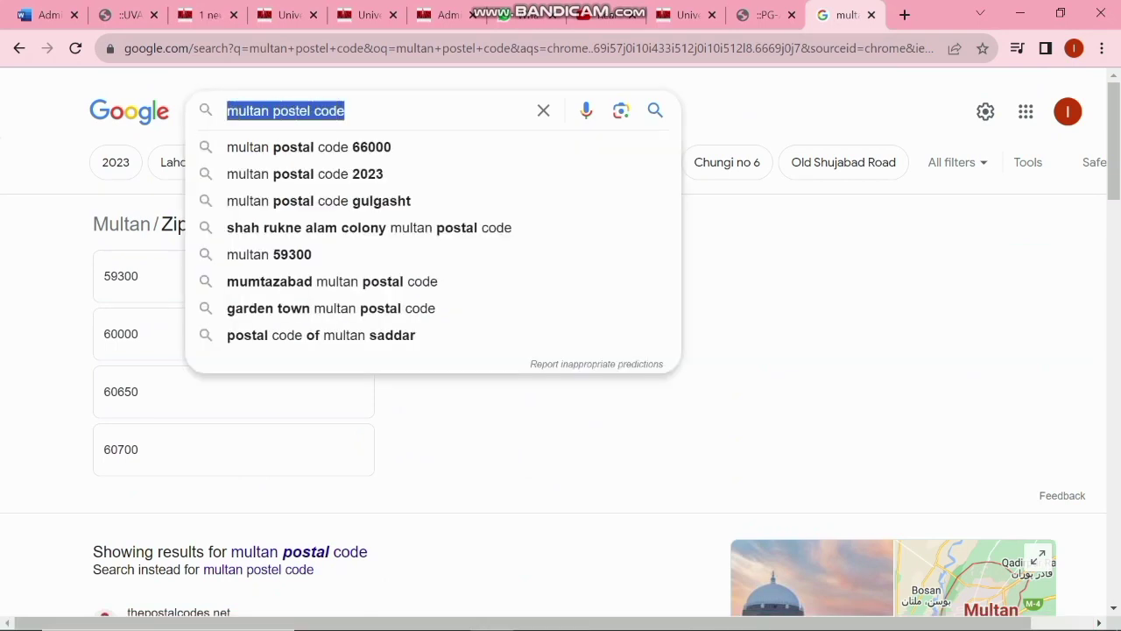
# Return to the Address Information section of the open UVAS admission form.
pyautogui.click(767, 14)
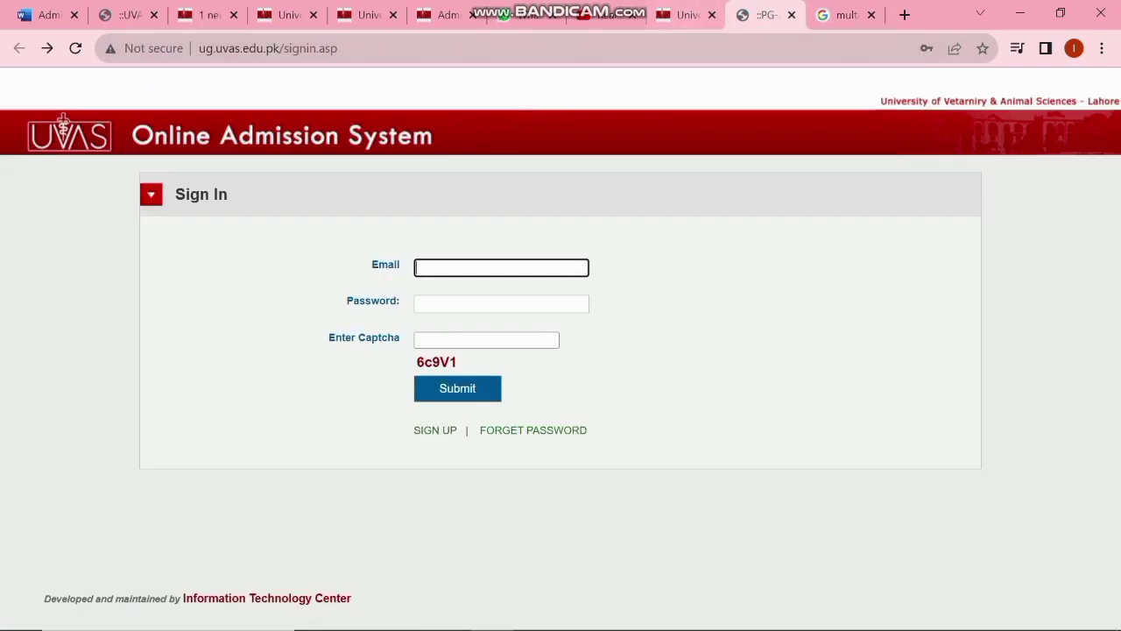
pyautogui.click(687, 15)
pyautogui.click(606, 15)
pyautogui.hotkey('ctrl', 'shift', 'Tab')
pyautogui.hotkey('ctrl', 'shift', 'Tab')
pyautogui.hotkey('ctrl', 'shift', 'Tab')
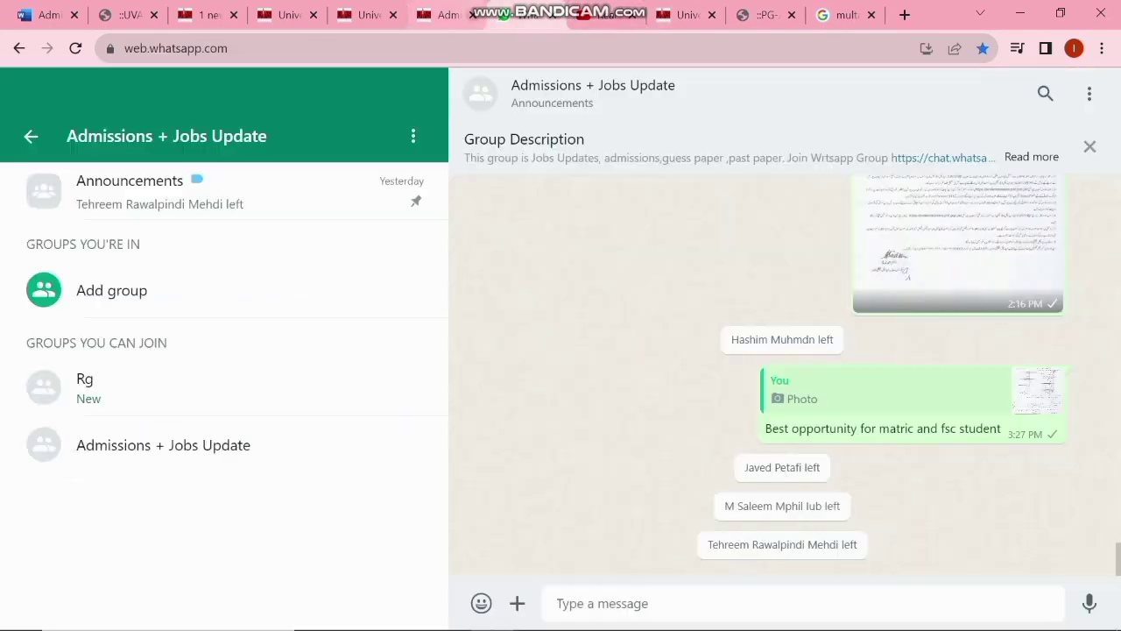
pyautogui.hotkey('ctrl', 'shift', 'Tab')
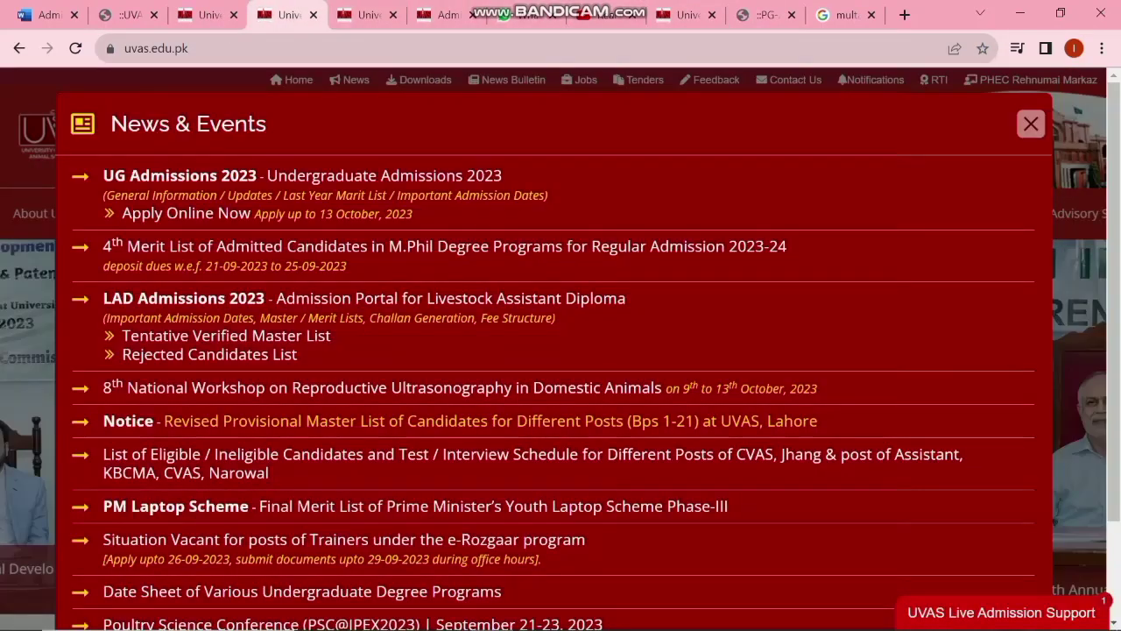
pyautogui.hotkey('ctrl', 'shift', 'Tab')
pyautogui.hotkey('ctrl', 'shift', 'Tab')
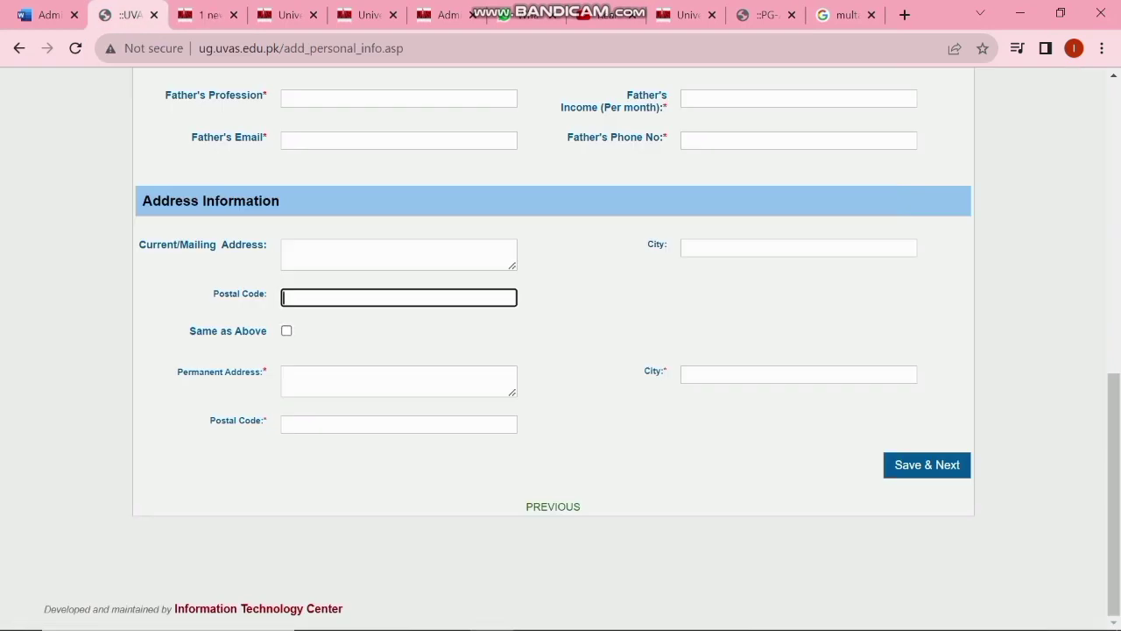
# Try the Same as Above option for the permanent address and clear it again.
pyautogui.click(287, 331)
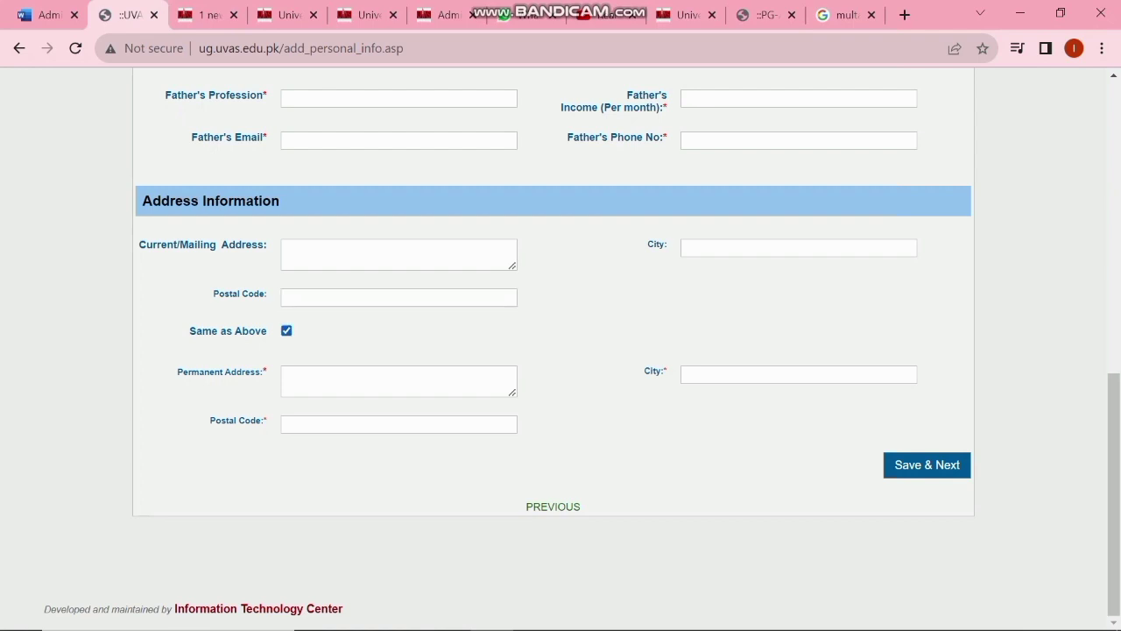
pyautogui.click(398, 381)
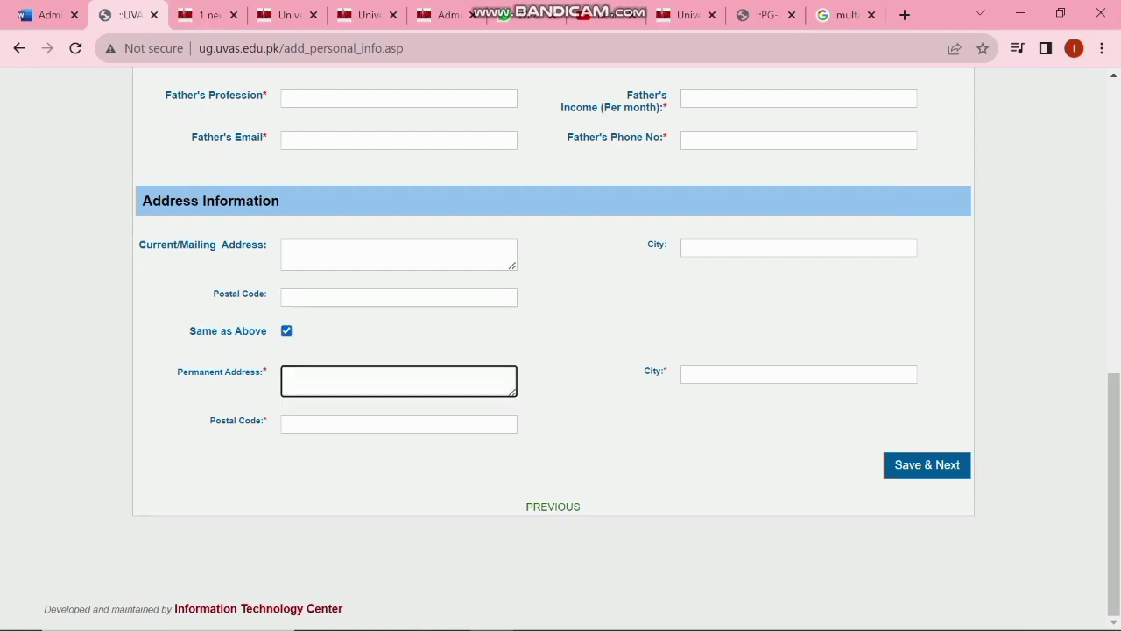
pyautogui.click(286, 331)
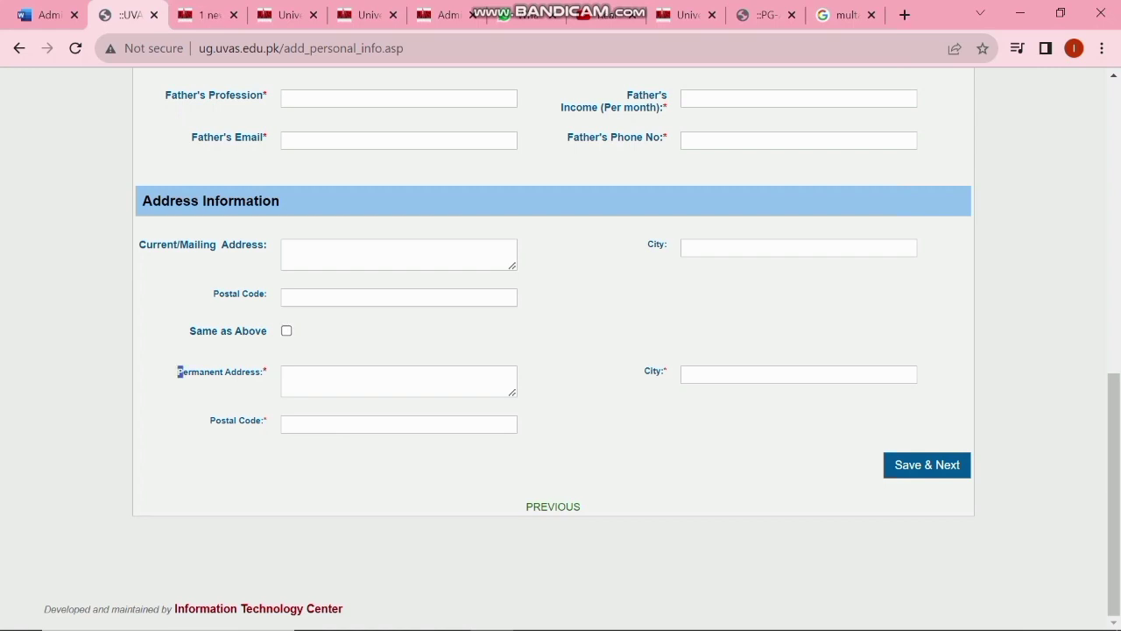
# Compare the current/mailing and permanent address fields, and mark the permanent address as Same as Above.
pyautogui.click(282, 375)
pyautogui.moveTo(145, 245); pyautogui.dragTo(252, 246)
pyautogui.click(315, 253)
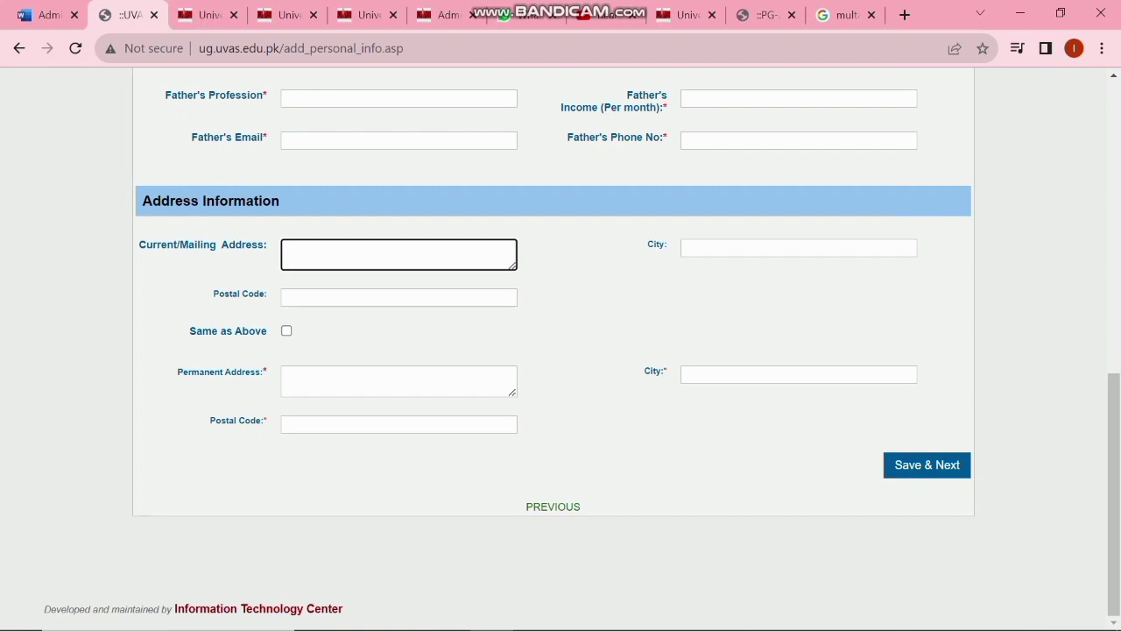
pyautogui.moveTo(183, 372); pyautogui.dragTo(267, 372)
pyautogui.click(306, 380)
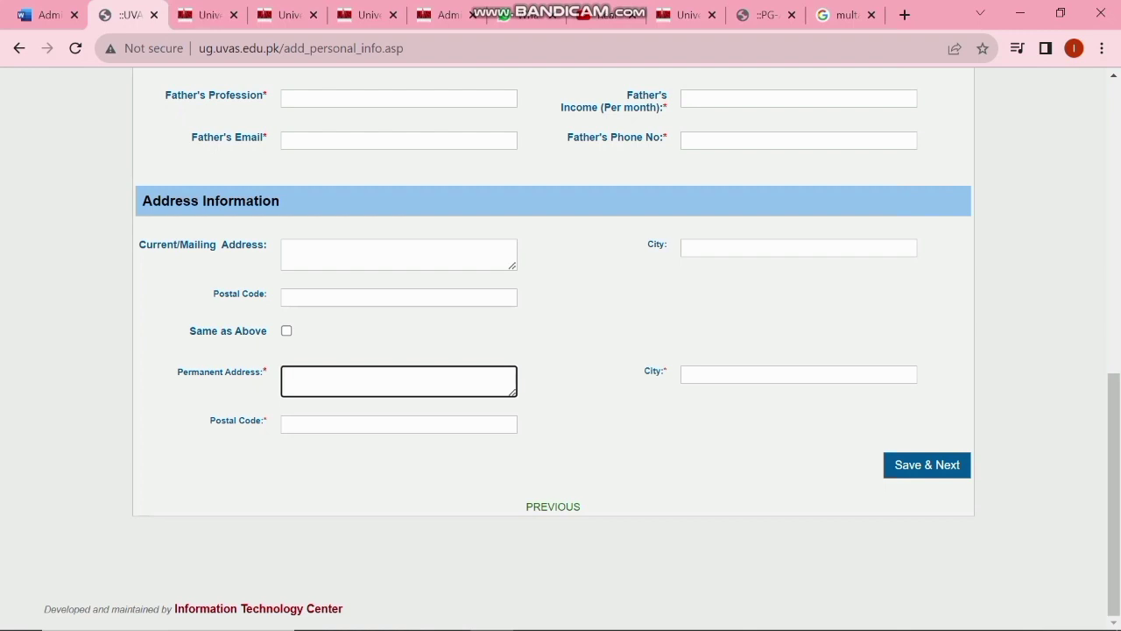
pyautogui.click(286, 330)
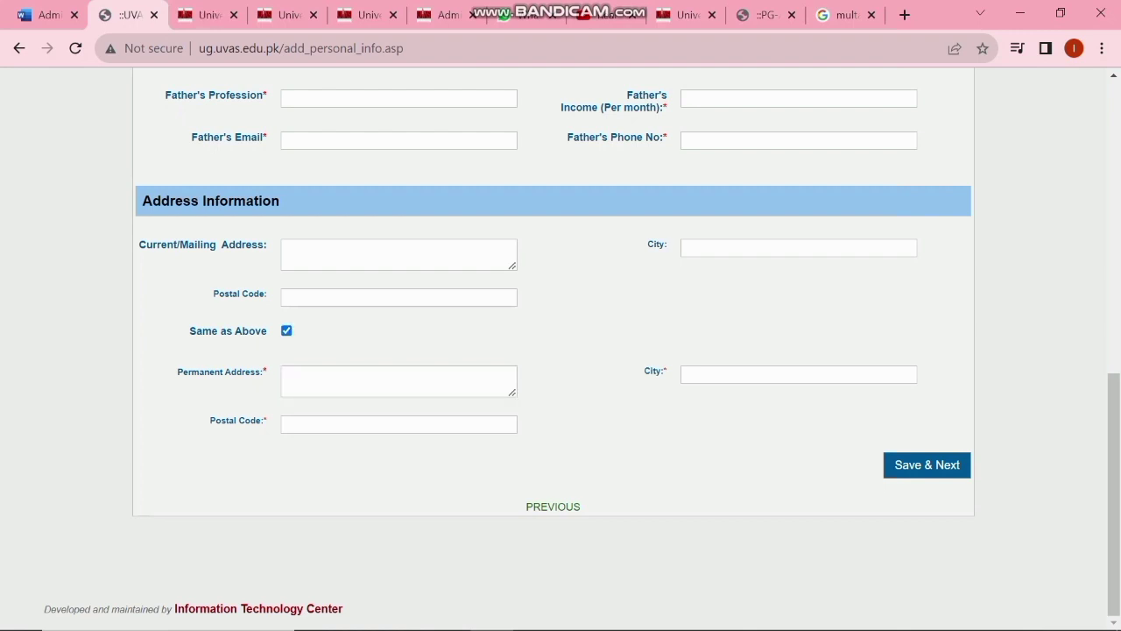
pyautogui.moveTo(404, 628)
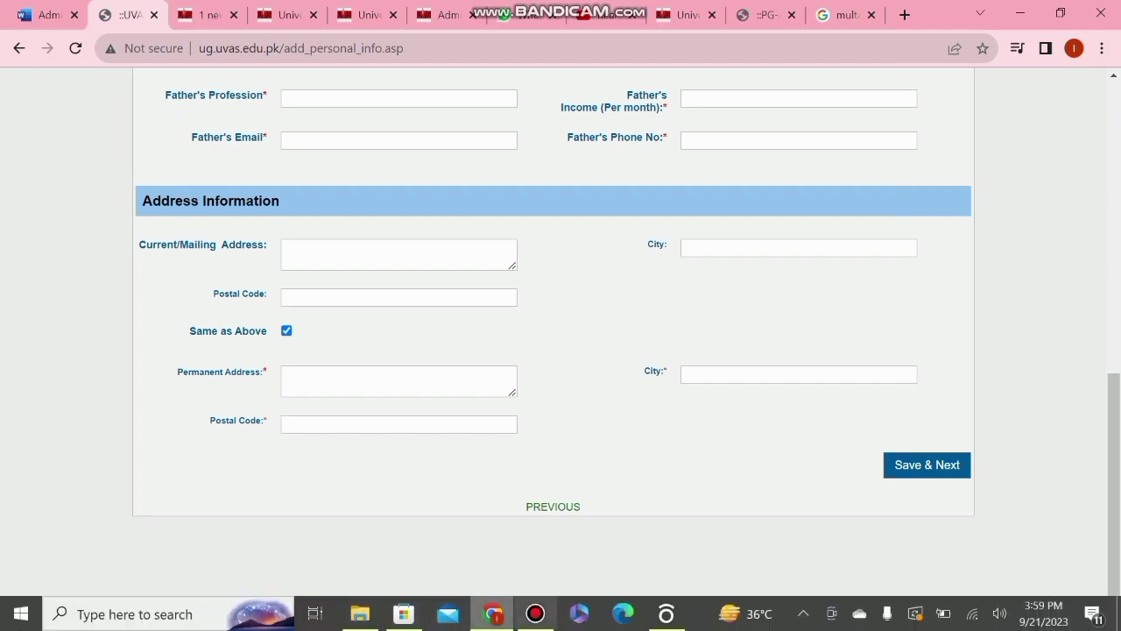
pyautogui.moveTo(535, 613)
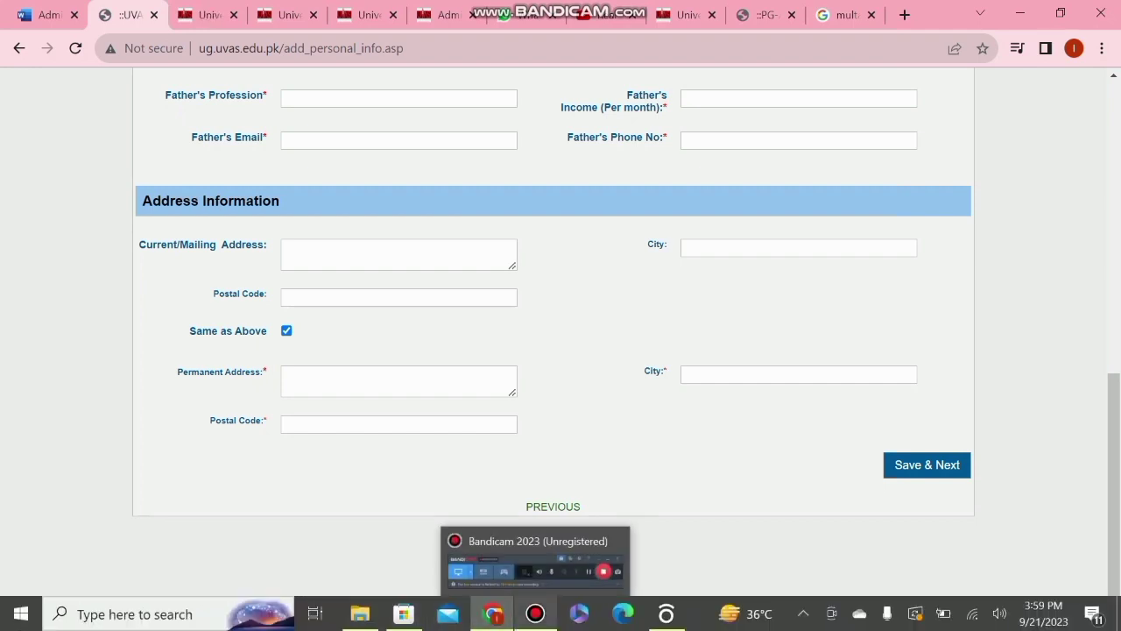
pyautogui.click(535, 613)
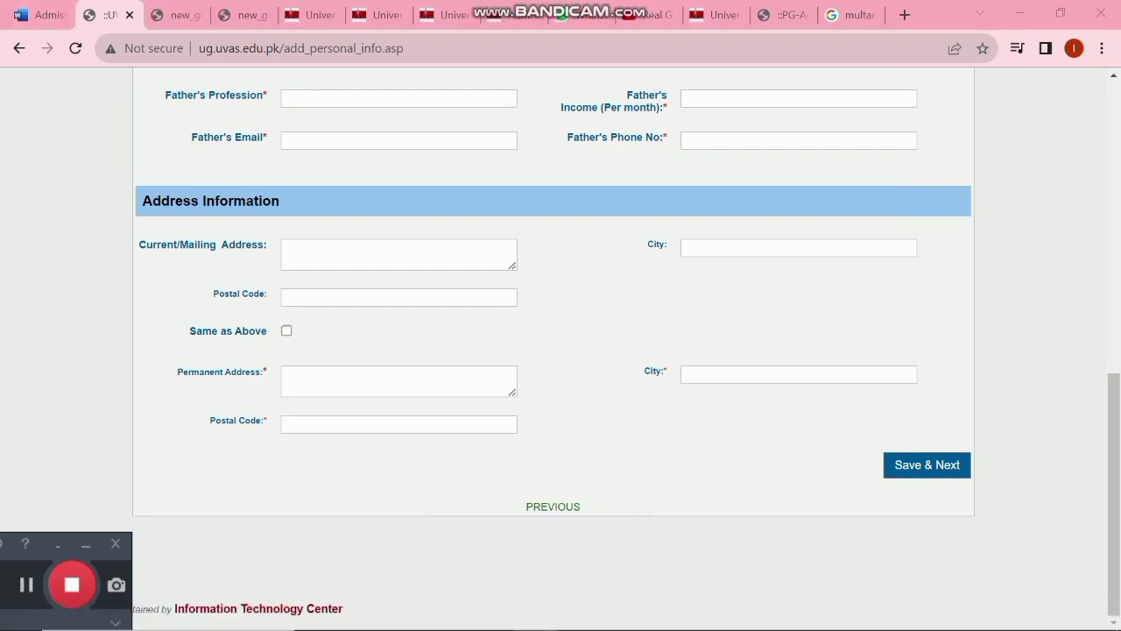
# Switch to the new_guideline_23.pdf guidelines at page 8, which covers the General Information form.
pyautogui.click(176, 15)
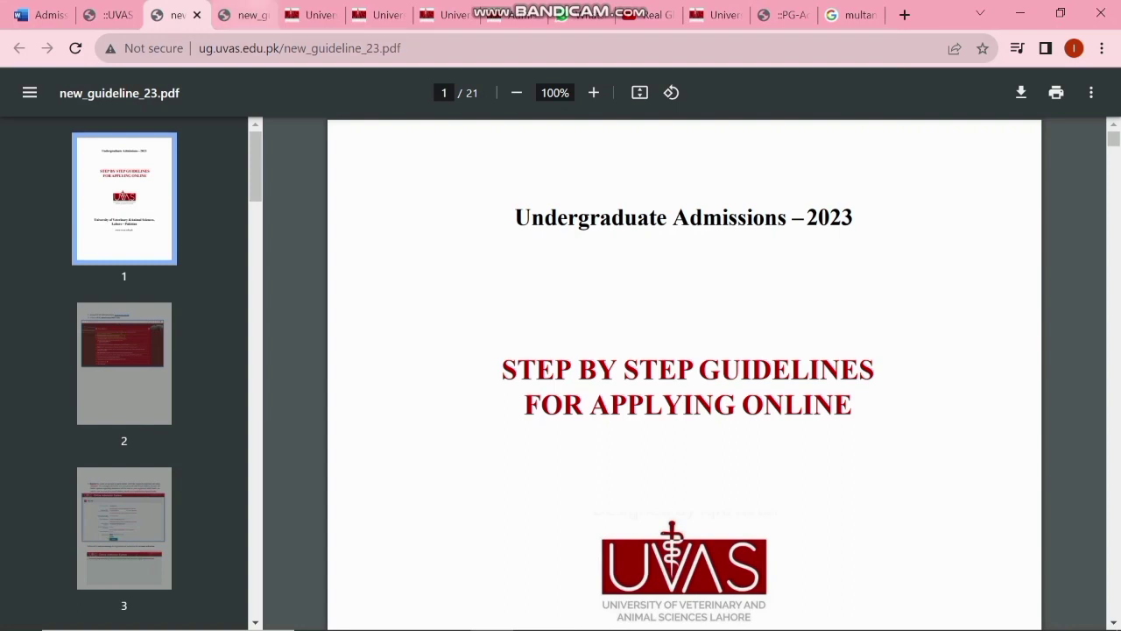
pyautogui.hotkey('ctrl', 'Tab')
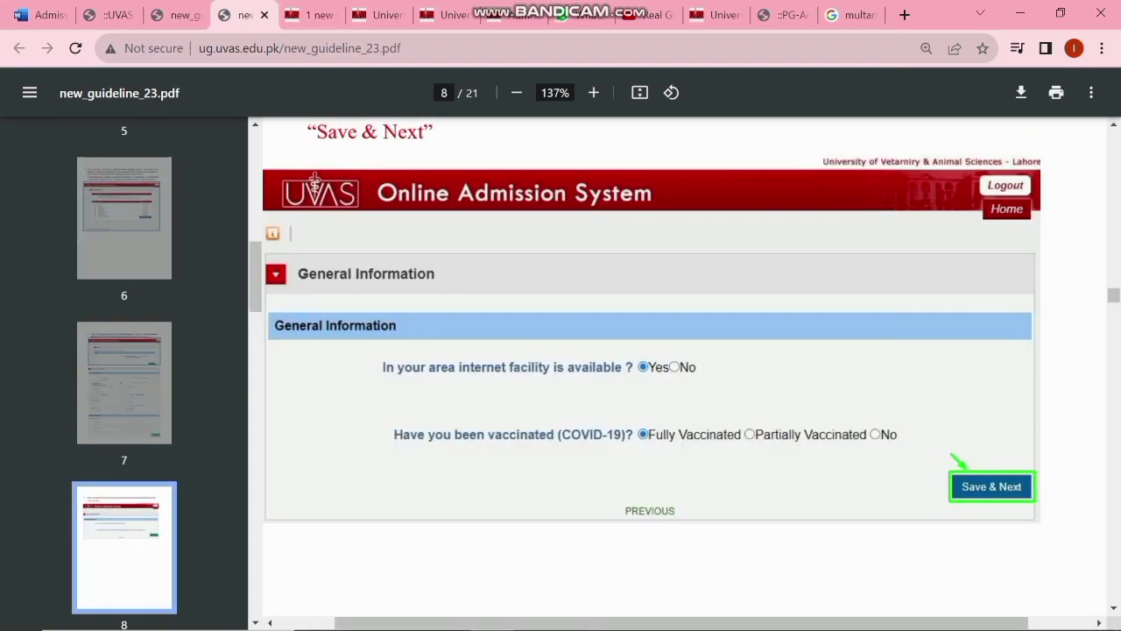